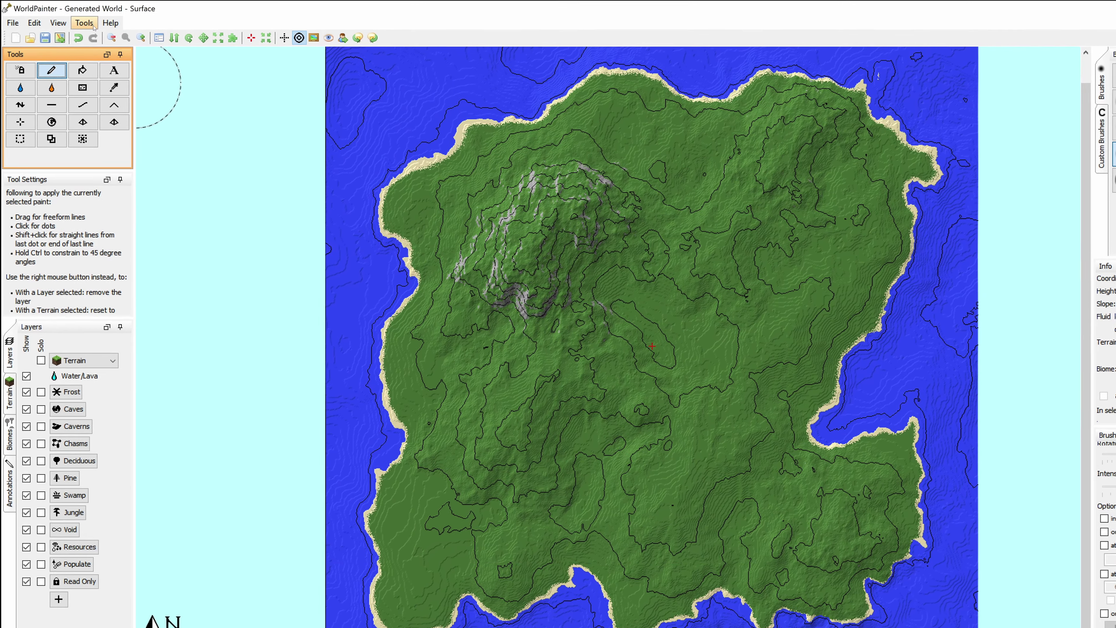
Run river_script1.2.js with 20 random start positions and the parameters terrain and sand, then close the script dialog.
{"action": "left_click", "coordinate": [93, 23]}
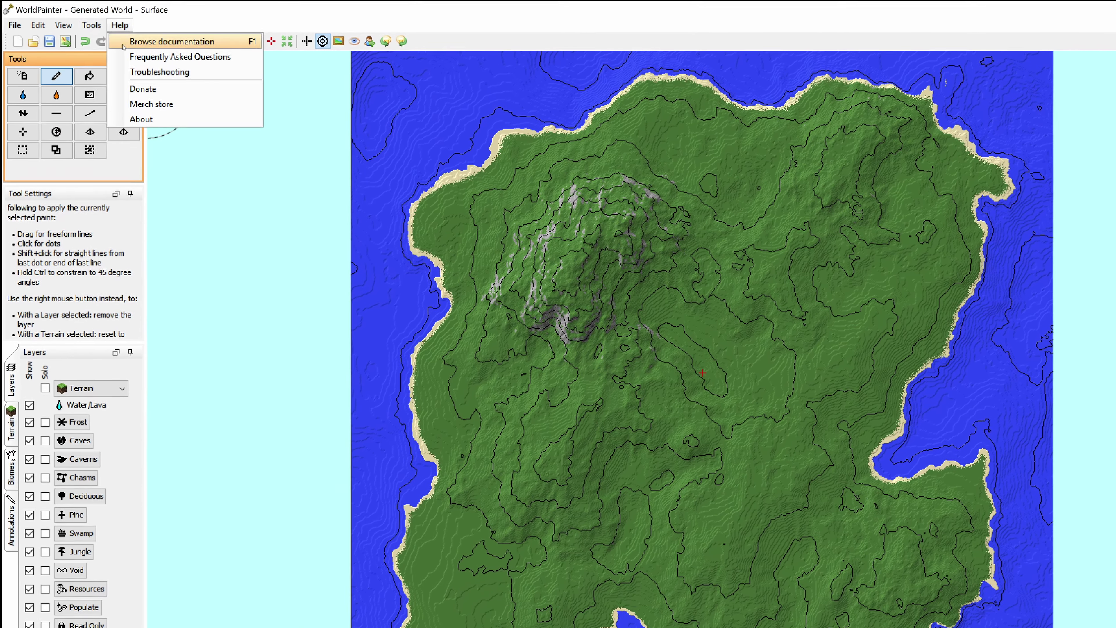
{"action": "mouse_move", "coordinate": [81, 22]}
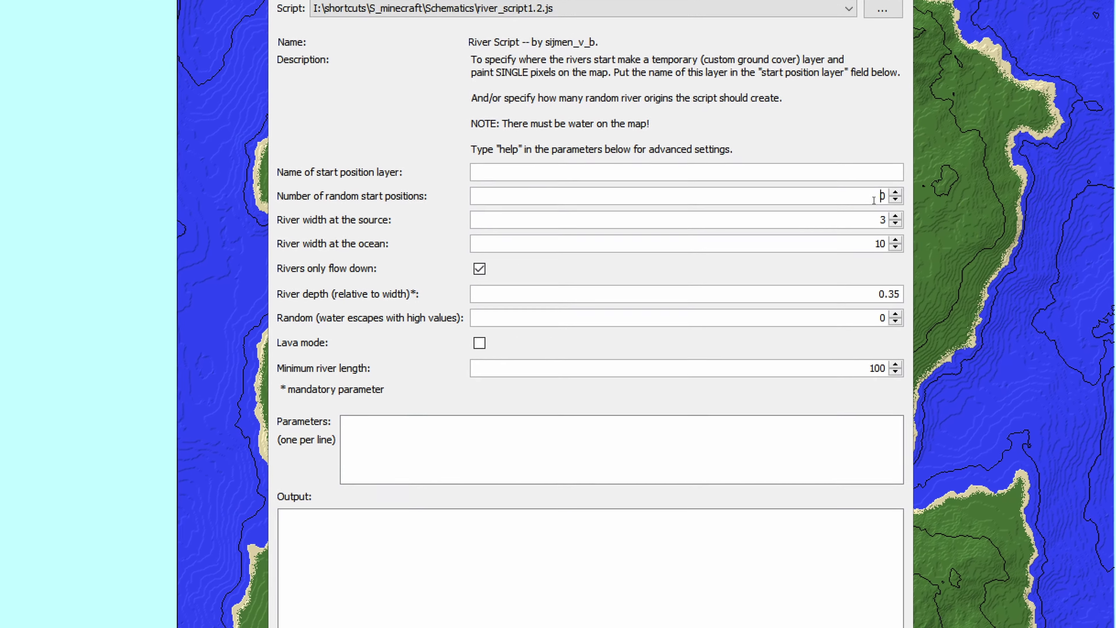
{"action": "left_click_drag", "start_coordinate": [926, 256], "coordinate": [933, 260]}
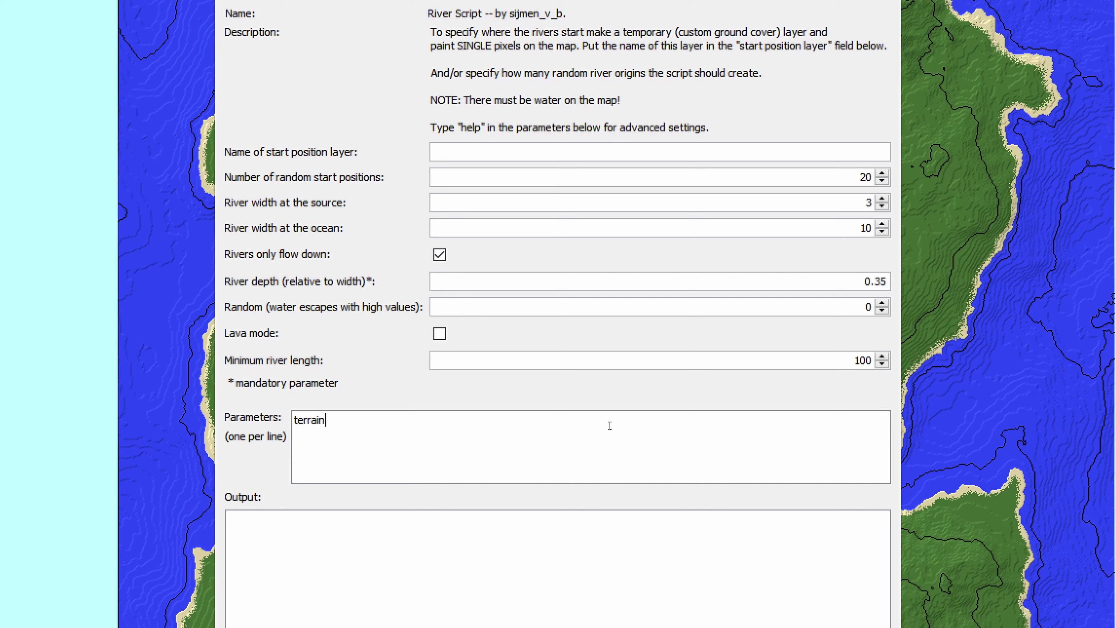
{"action": "type", "text": "d"}
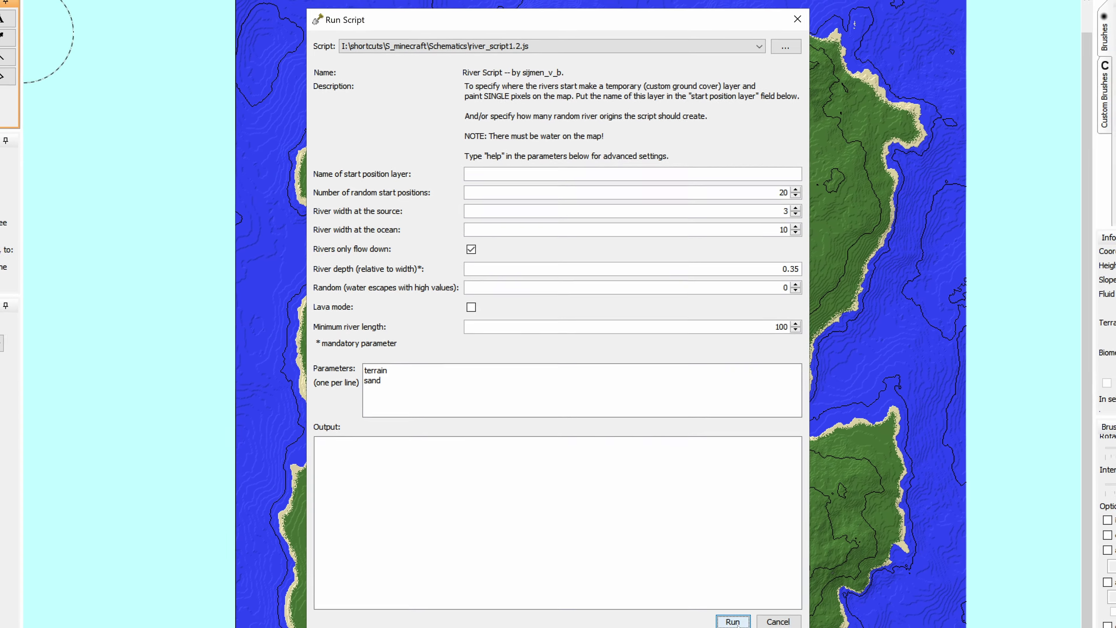
{"action": "left_click", "coordinate": [713, 573]}
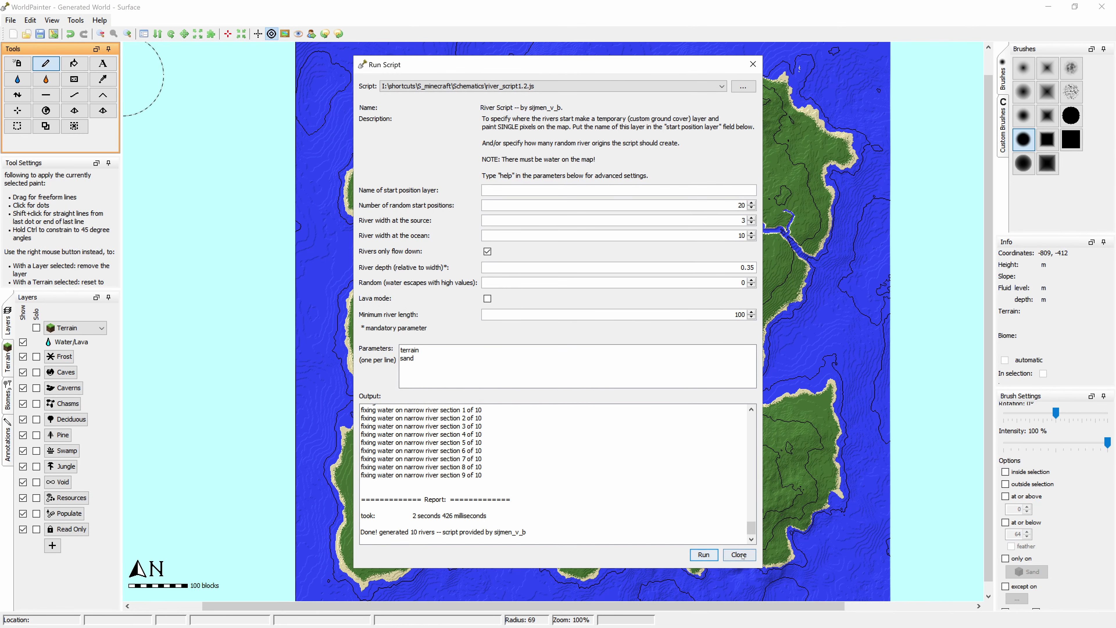
{"action": "left_click", "coordinate": [740, 555]}
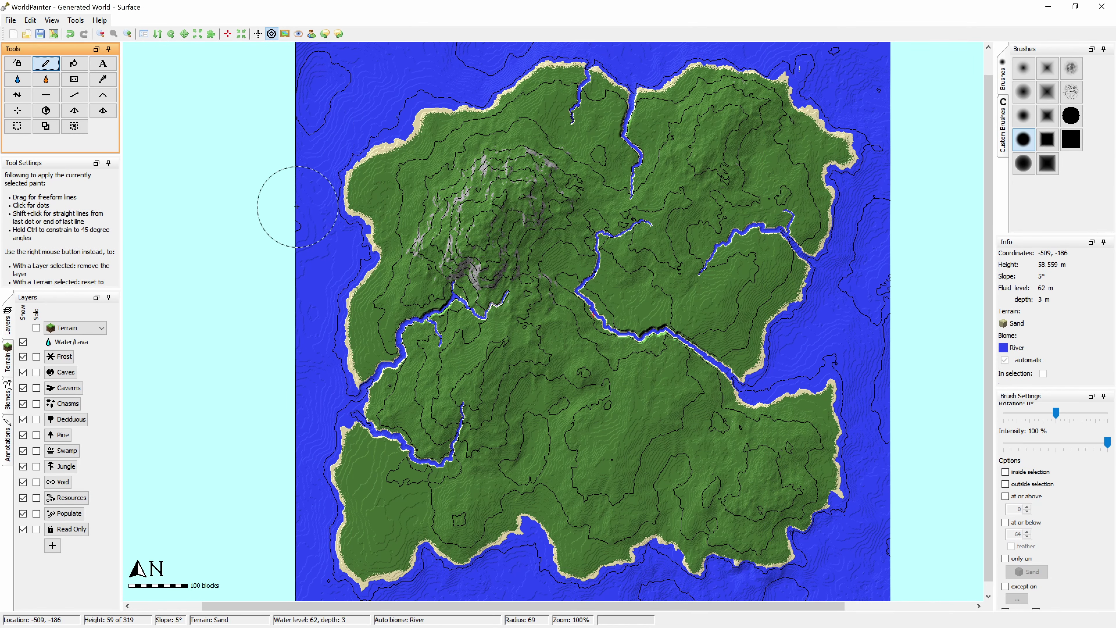
Export the generated world to the Minecraft saves folder and dismiss the export report.
{"action": "left_click", "coordinate": [753, 463]}
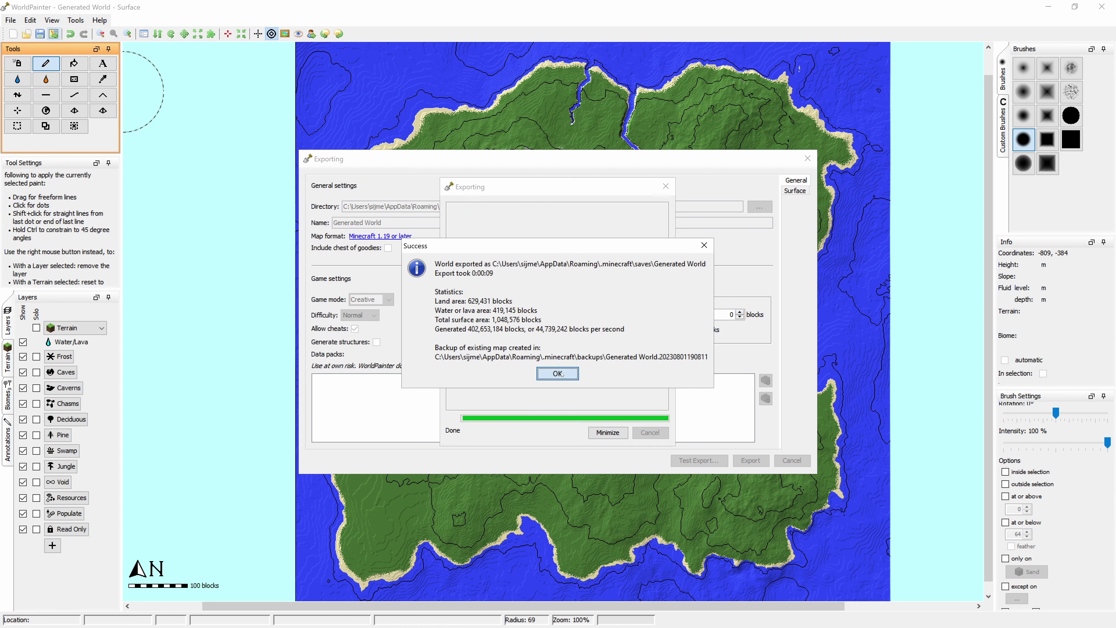
{"action": "left_click", "coordinate": [557, 373]}
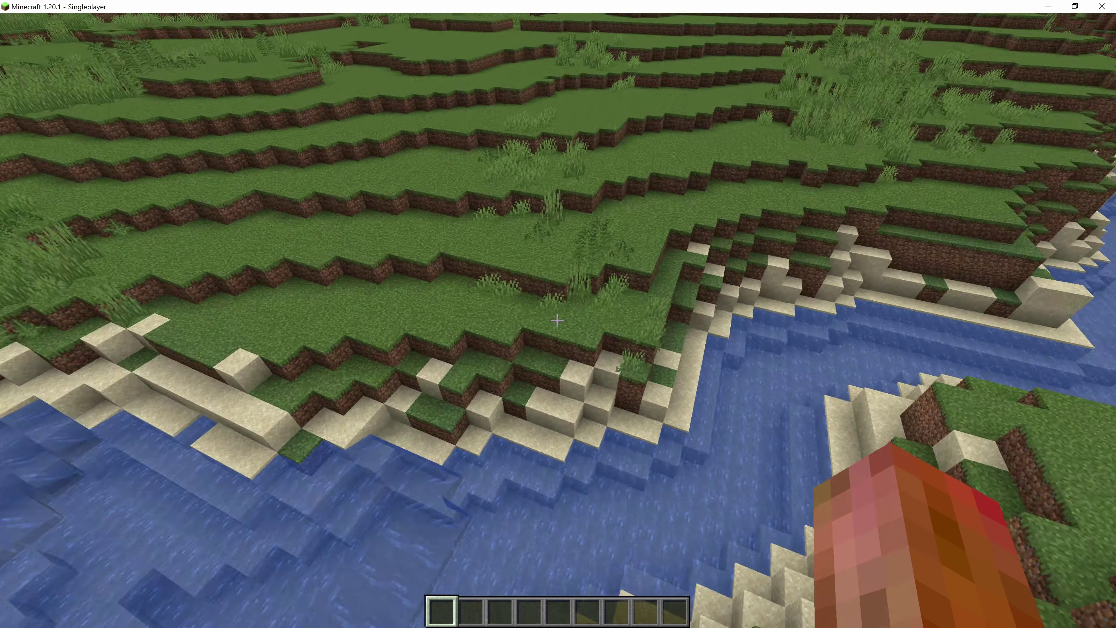
Switch to Minecraft and fly along the generated river to examine its course, banks and water surface.
{"action": "key", "text": "space"}
{"action": "key", "text": "w"}
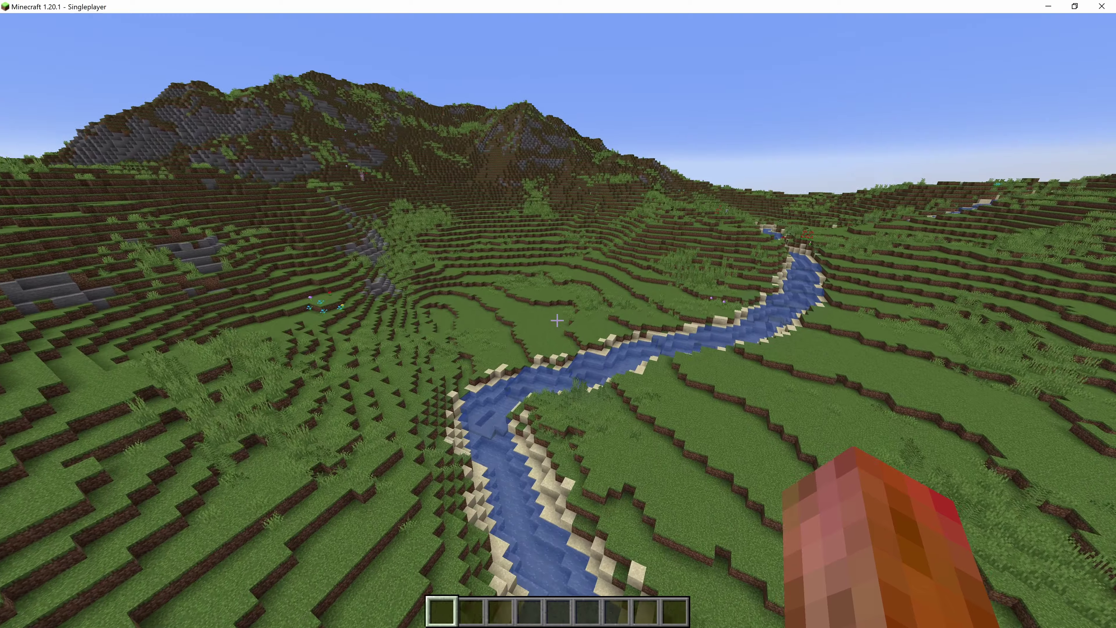
{"action": "key", "text": "w"}
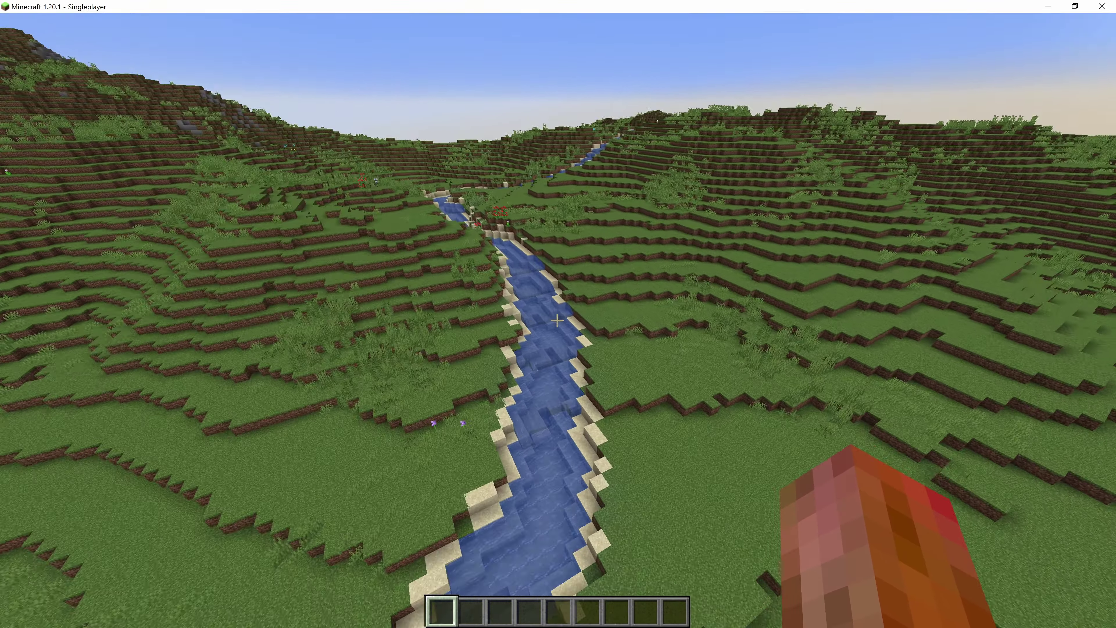
{"action": "key", "text": "w"}
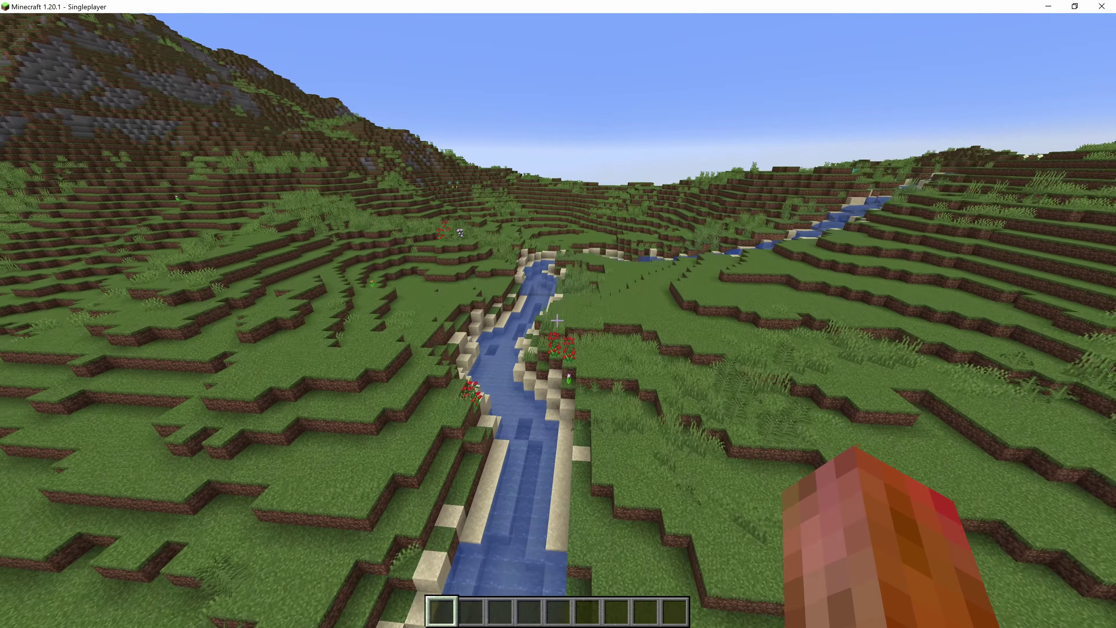
{"action": "key", "text": "w"}
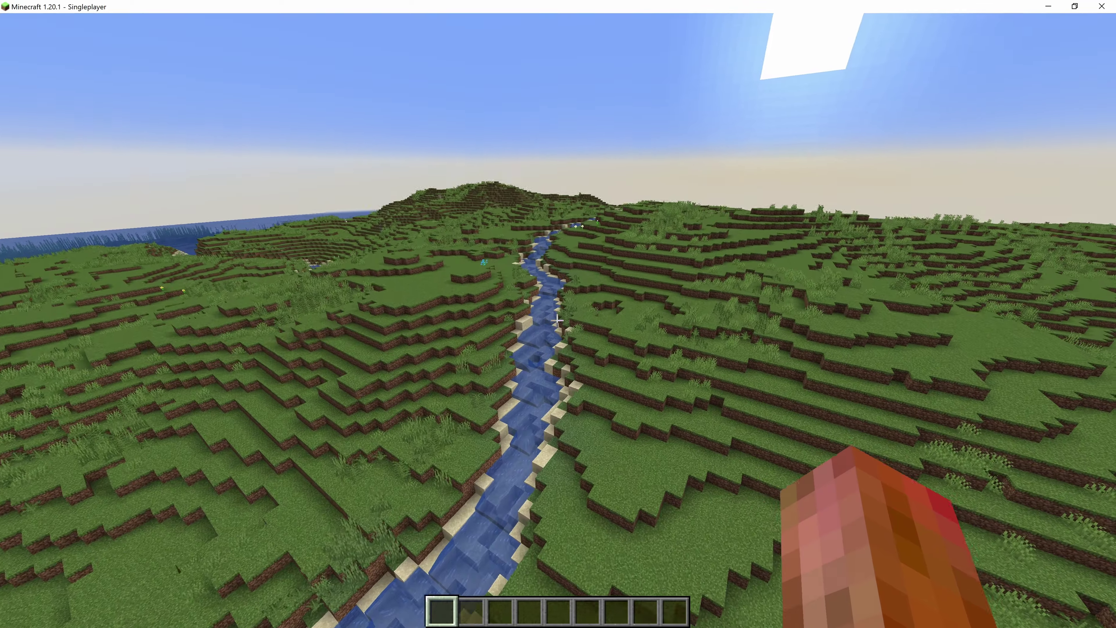
{"action": "key", "text": "w"}
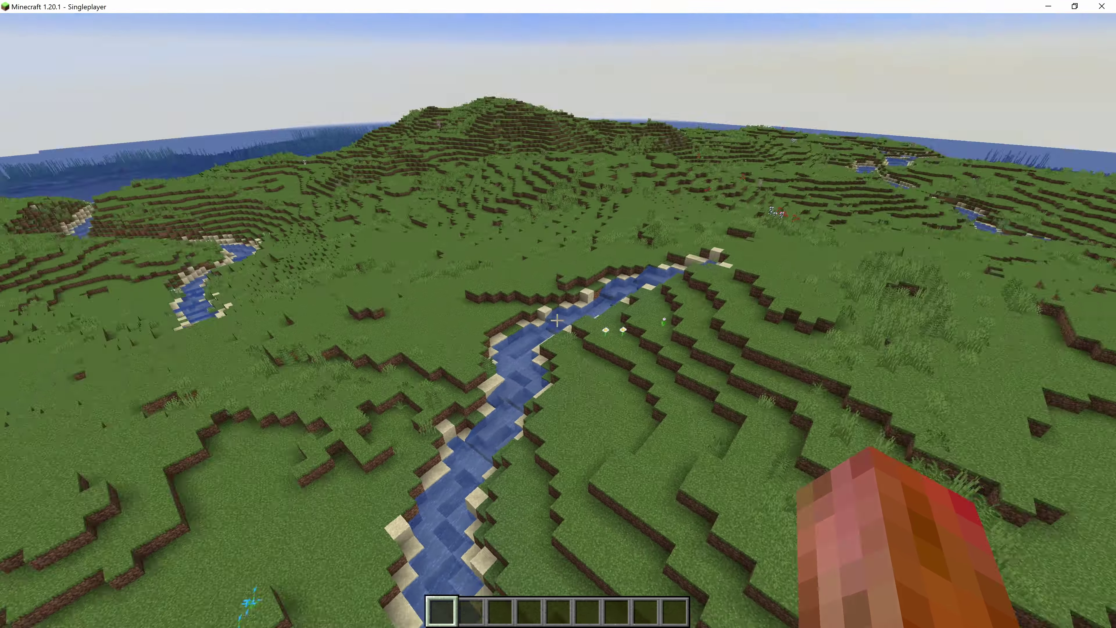
{"action": "key", "text": "w"}
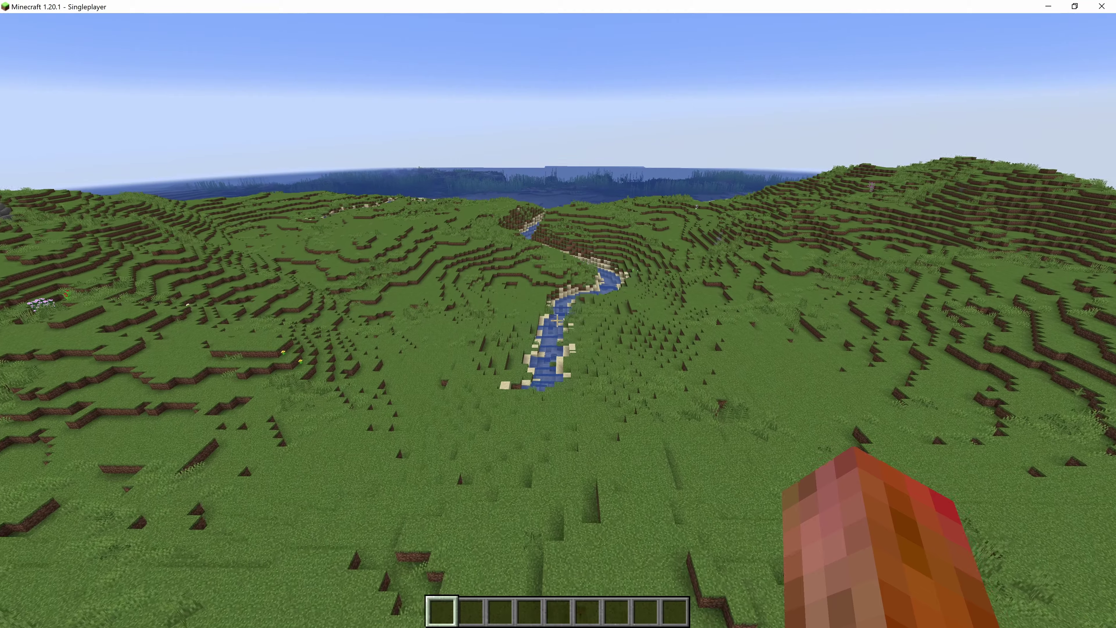
{"action": "key", "text": "w"}
Change the game mode to Spectator and fly over the island to examine the other rivers and the mountain.
{"action": "key", "text": "F3+n"}
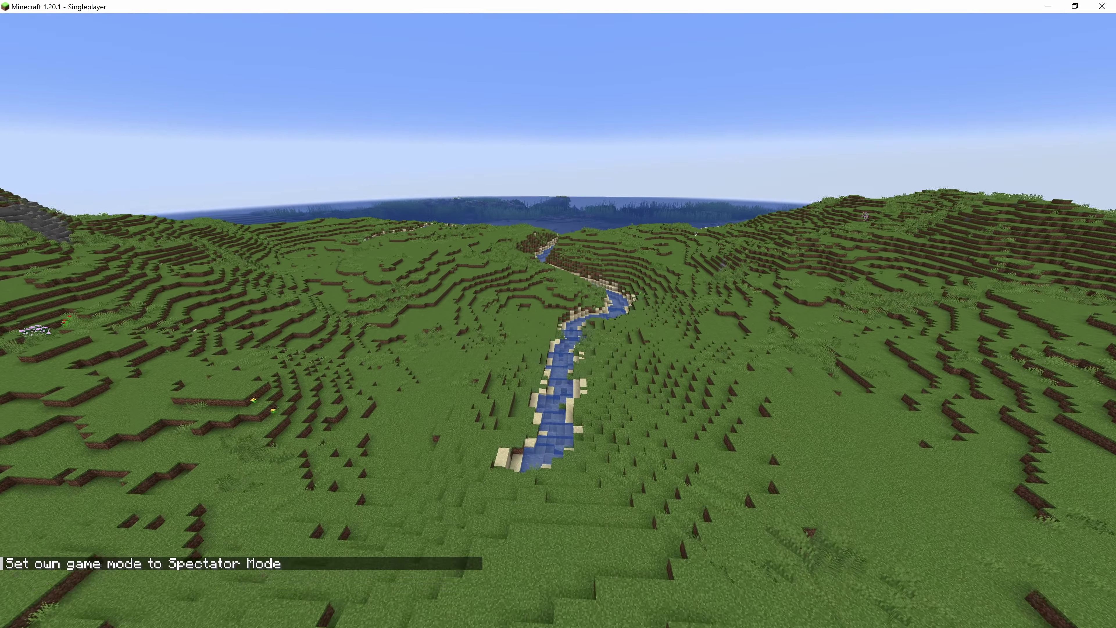
{"action": "key", "text": "w"}
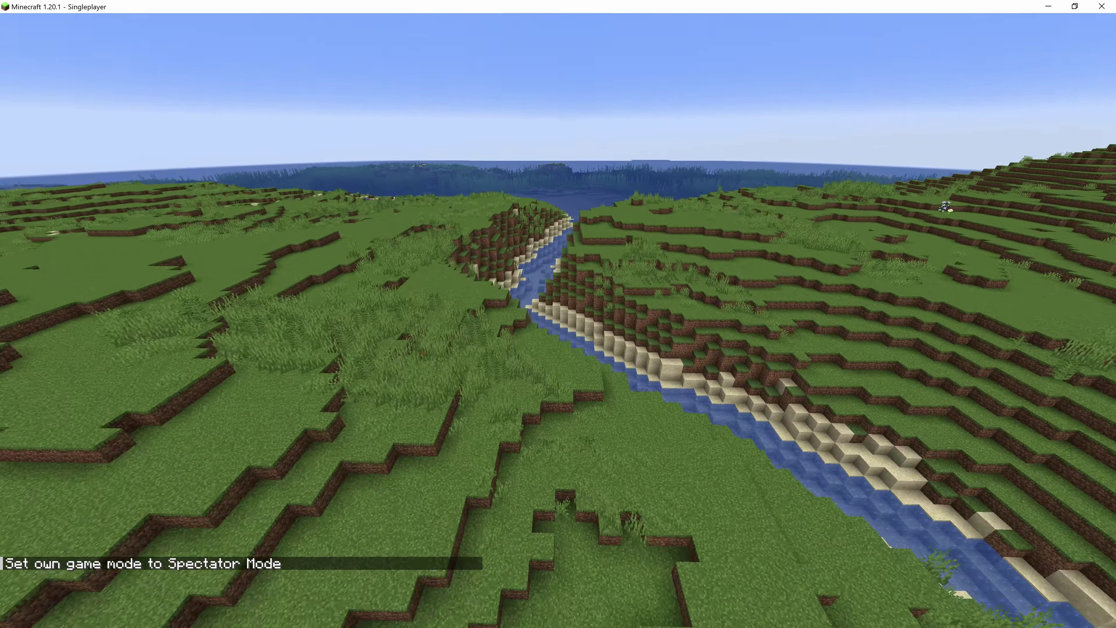
{"action": "key", "text": "w"}
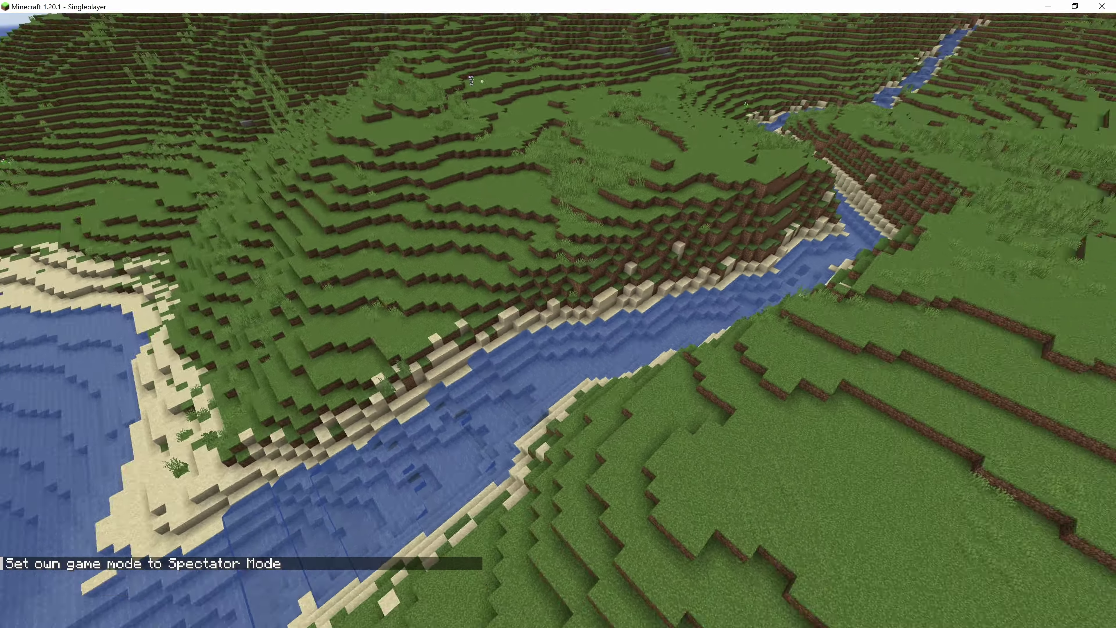
{"action": "key", "text": "w"}
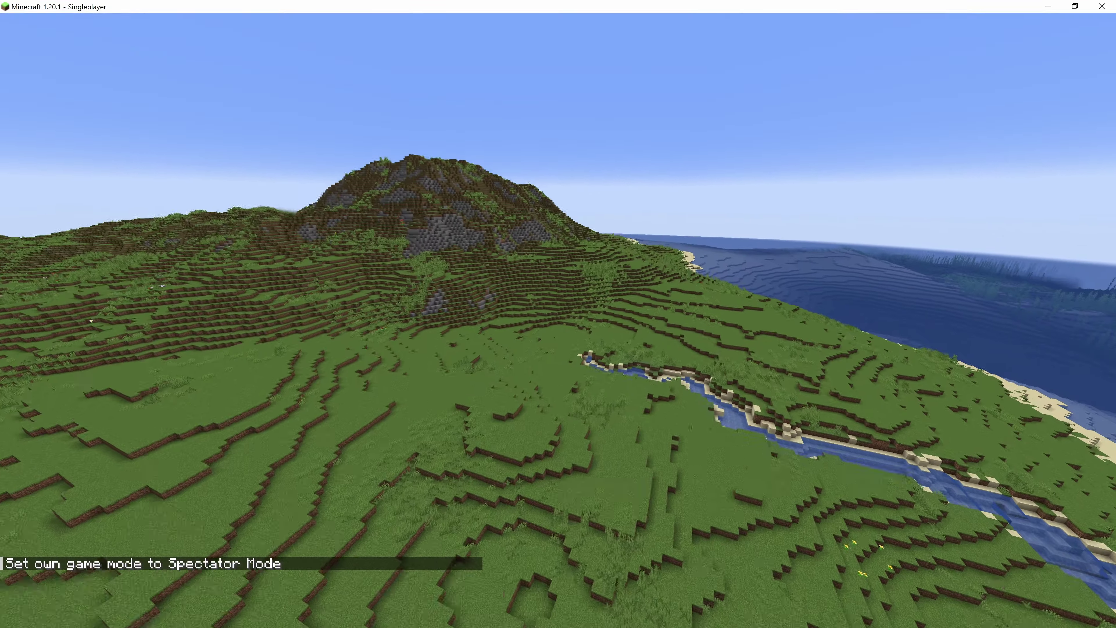
{"action": "key", "text": "w"}
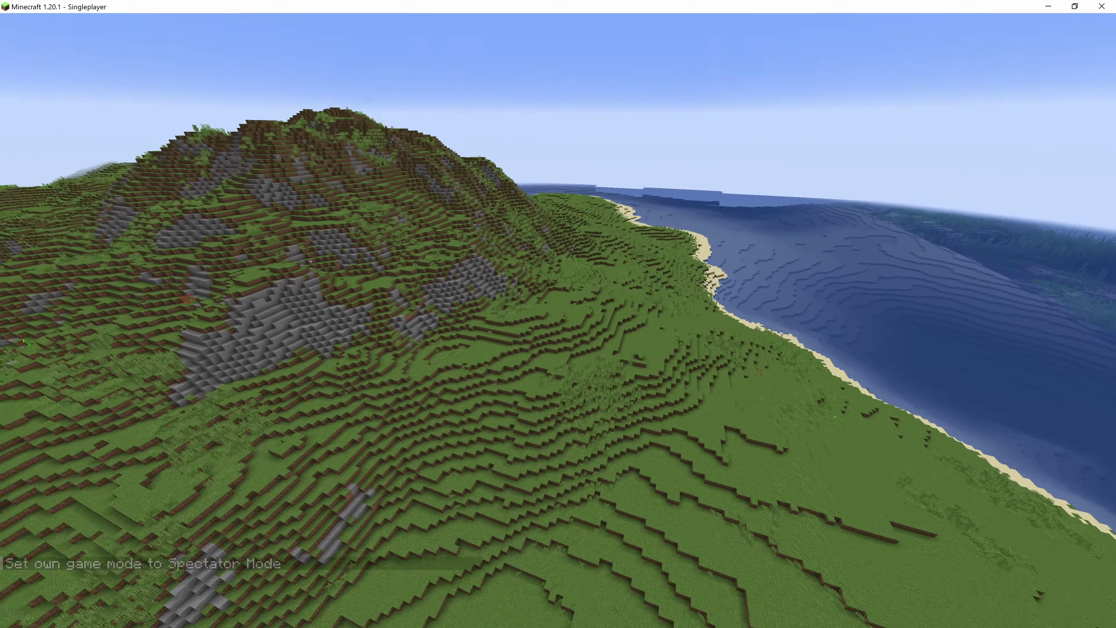
{"action": "key", "text": "w"}
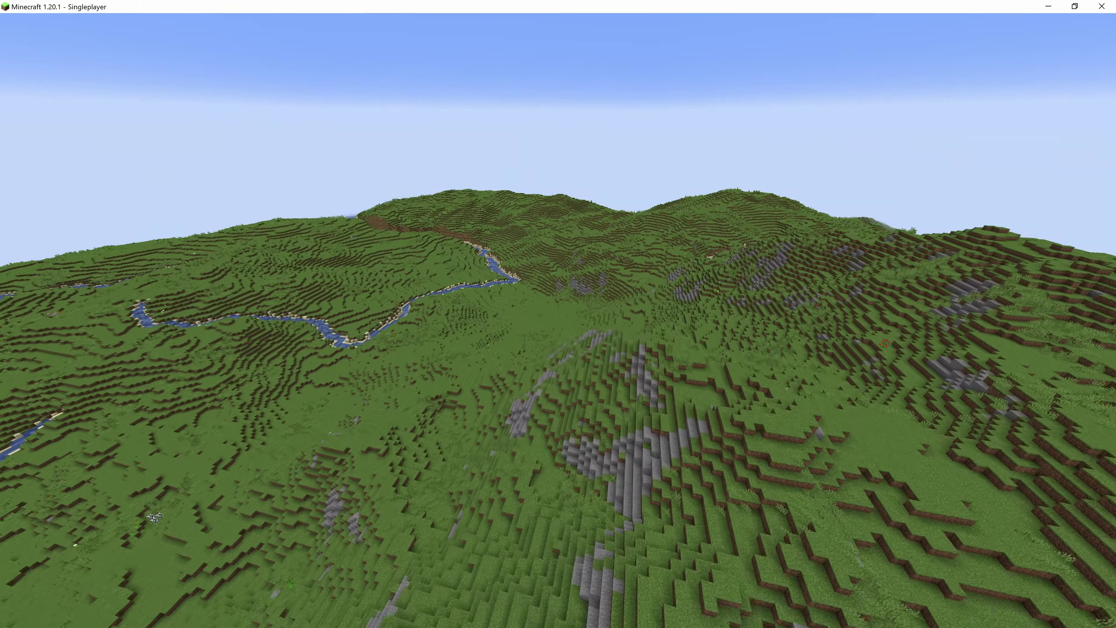
{"action": "key", "text": "w"}
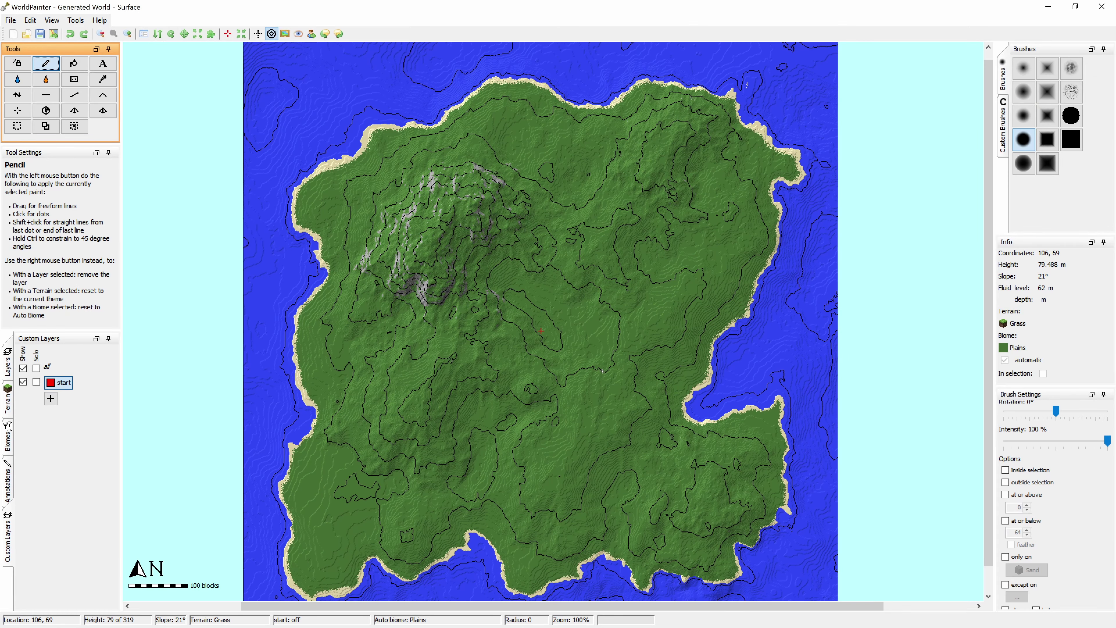
In WorldPainter, paint single pixels of the start layer on the mountain and surrounding hills as river sources.
{"action": "scroll", "coordinate": [541, 330], "scroll_direction": "up", "scroll_amount": 3}
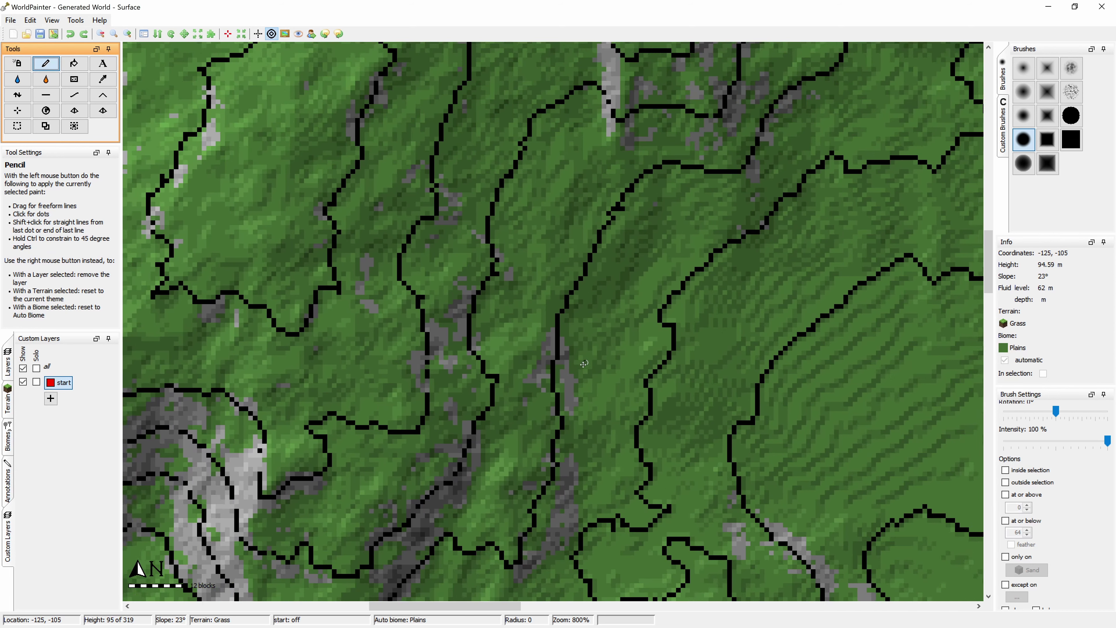
{"action": "middle_click_drag", "start_coordinate": [584, 364], "coordinate": [575, 454]}
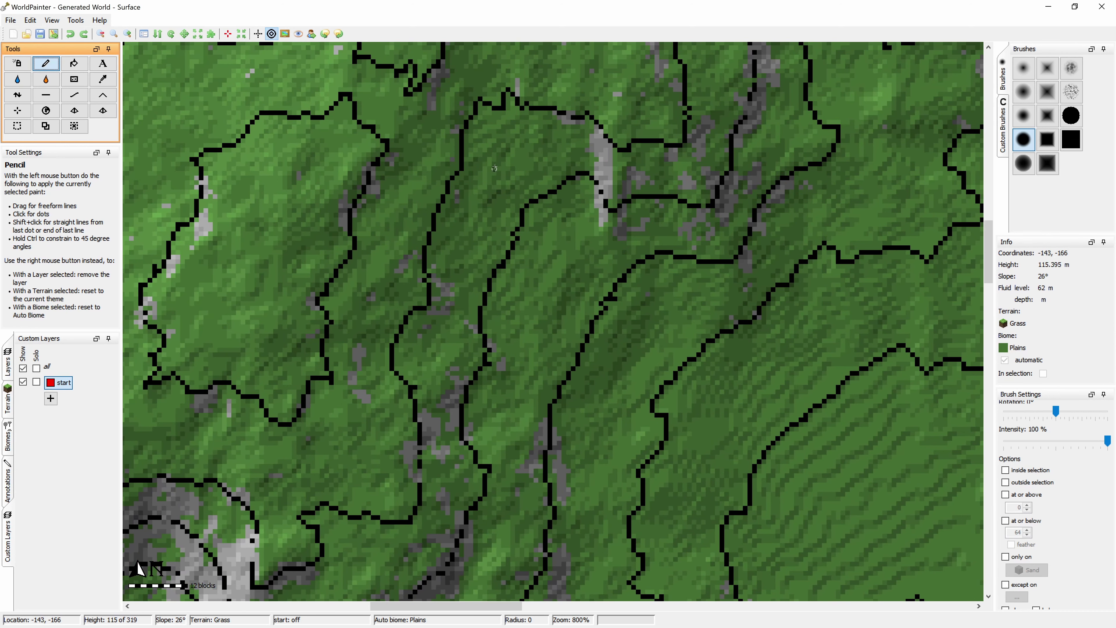
{"action": "middle_click_drag", "start_coordinate": [499, 439], "coordinate": [540, 217]}
{"action": "scroll", "coordinate": [541, 217], "scroll_direction": "down", "scroll_amount": 1}
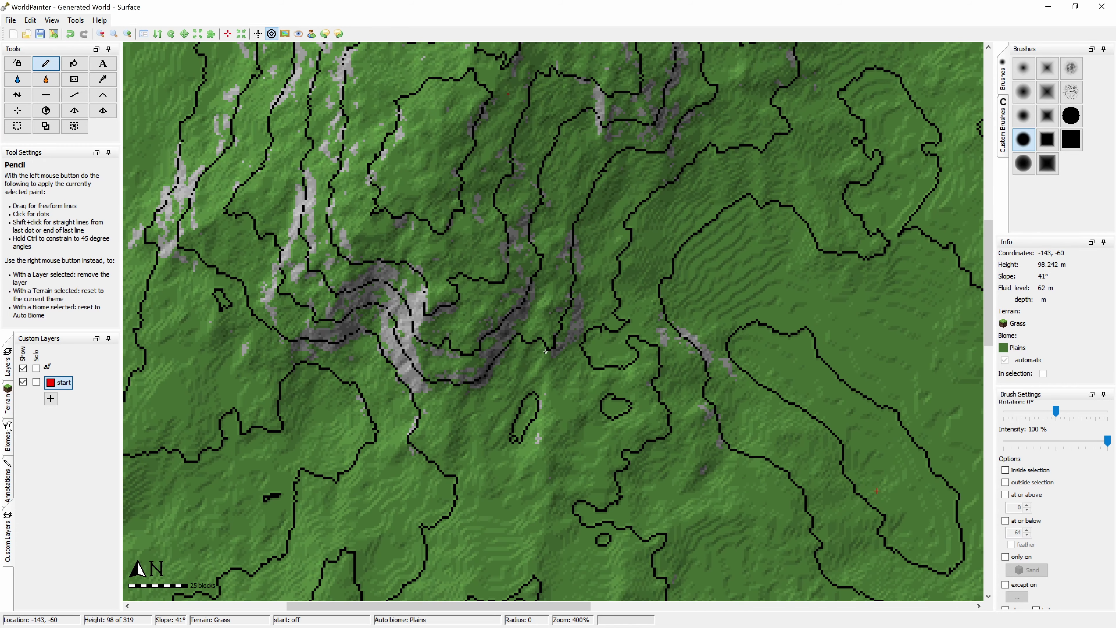
{"action": "middle_click_drag", "start_coordinate": [547, 418], "coordinate": [566, 272]}
{"action": "scroll", "coordinate": [566, 273], "scroll_direction": "down", "scroll_amount": 1}
{"action": "middle_click_drag", "start_coordinate": [598, 392], "coordinate": [628, 232]}
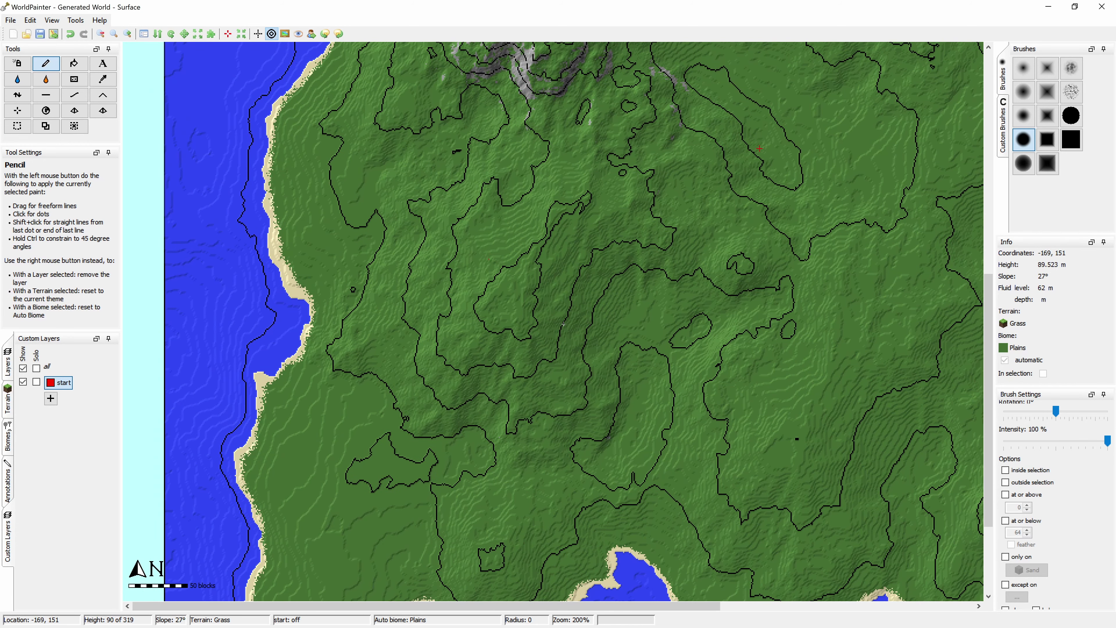
{"action": "middle_click_drag", "start_coordinate": [889, 436], "coordinate": [493, 327]}
{"action": "middle_click_drag", "start_coordinate": [445, 238], "coordinate": [560, 355]}
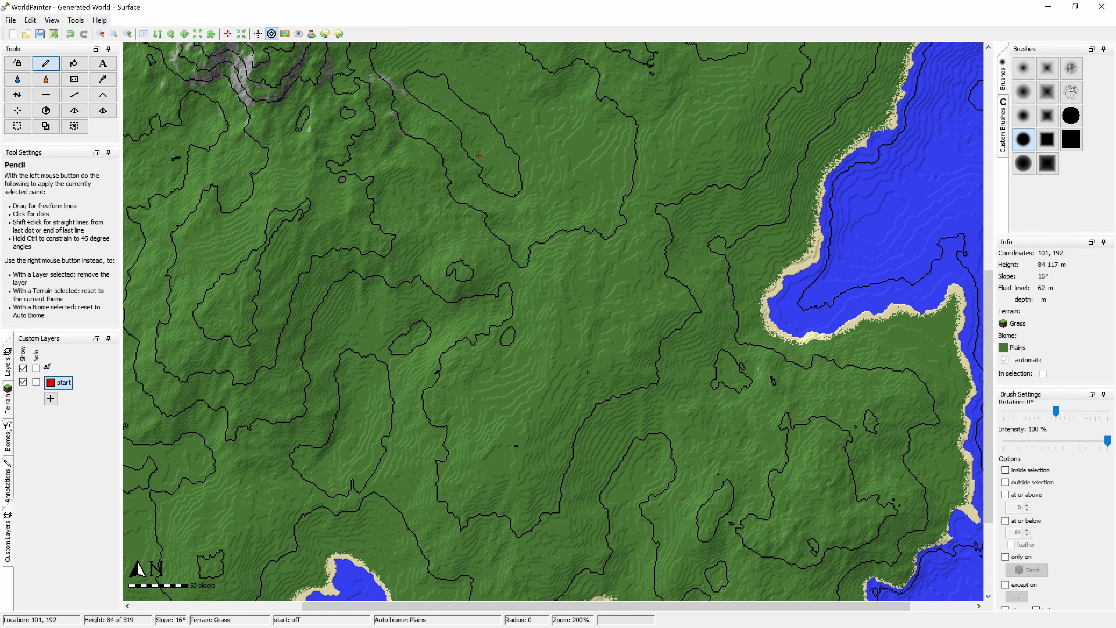
Run the river script with start as the start position layer, 0 random positions and the parameters terrain and sand.
{"action": "left_click", "coordinate": [81, 19]}
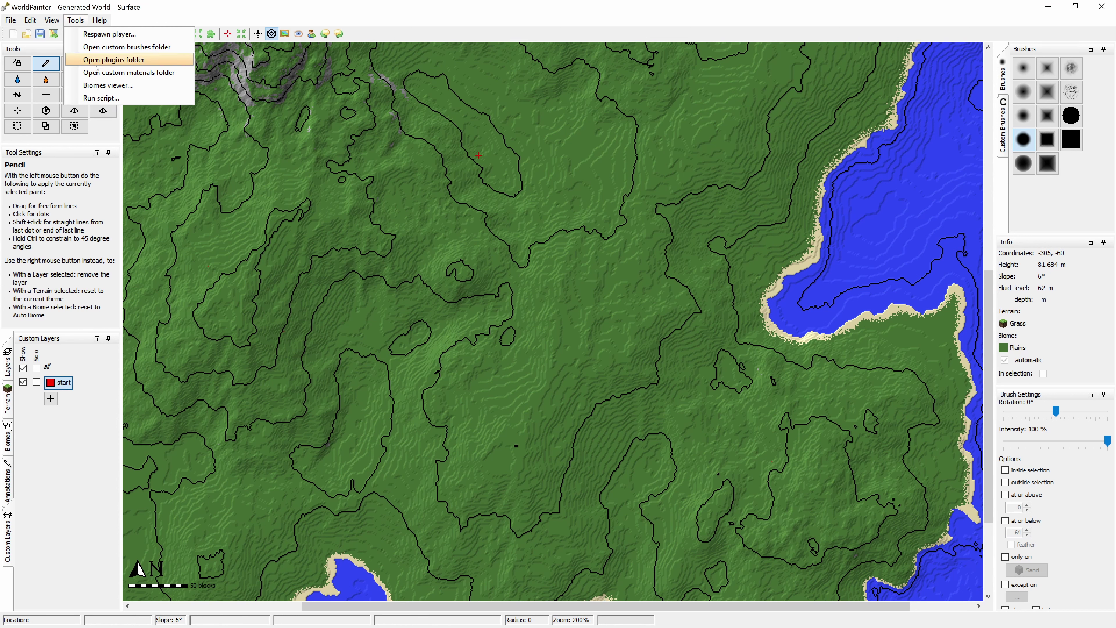
{"action": "left_click", "coordinate": [114, 99]}
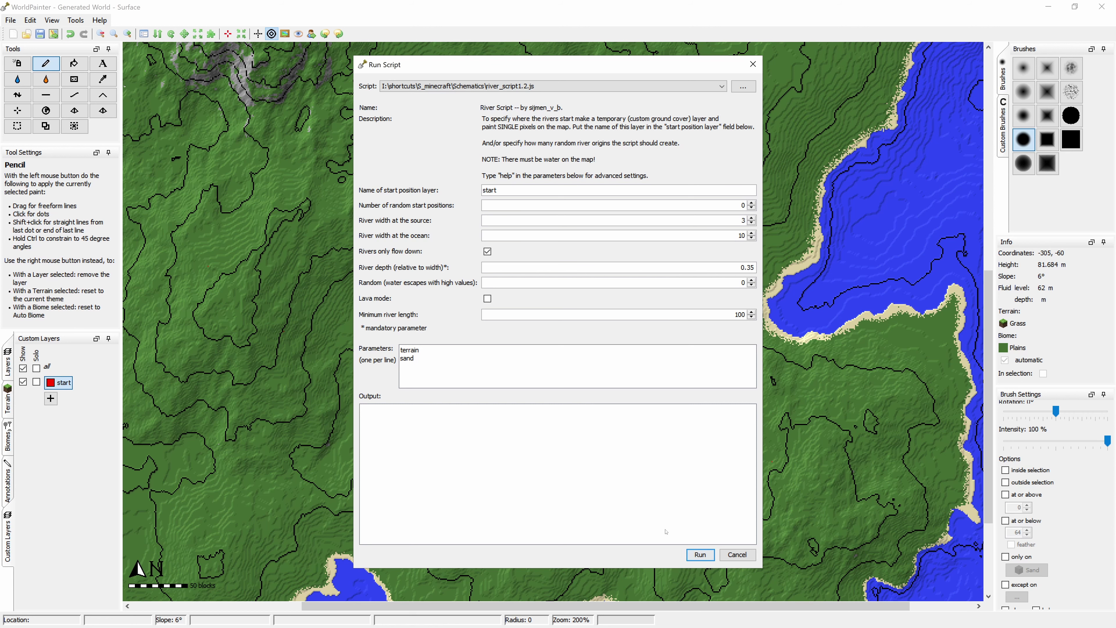
{"action": "left_click", "coordinate": [700, 555]}
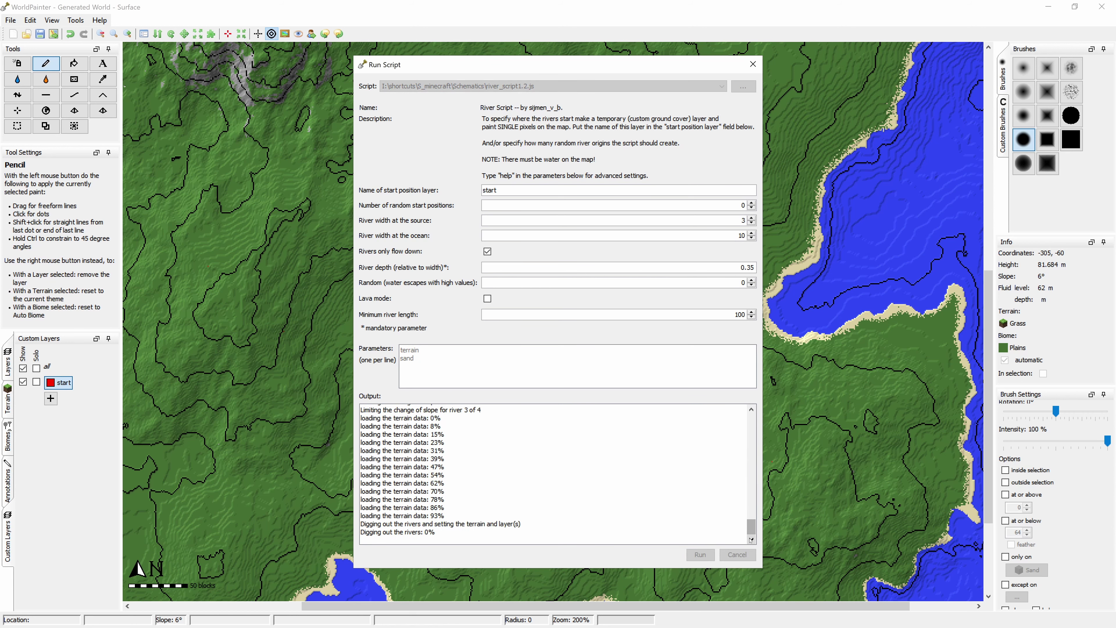
{"action": "left_click", "coordinate": [746, 554]}
Examine the generated river on the map from its mountain source downstream.
{"action": "middle_click_drag", "start_coordinate": [483, 292], "coordinate": [664, 240]}
{"action": "middle_click_drag", "start_coordinate": [468, 286], "coordinate": [472, 507]}
{"action": "middle_click_drag", "start_coordinate": [515, 185], "coordinate": [492, 199]}
{"action": "scroll", "coordinate": [492, 199], "scroll_direction": "up", "scroll_amount": 1}
{"action": "middle_click_drag", "start_coordinate": [457, 119], "coordinate": [506, 267]}
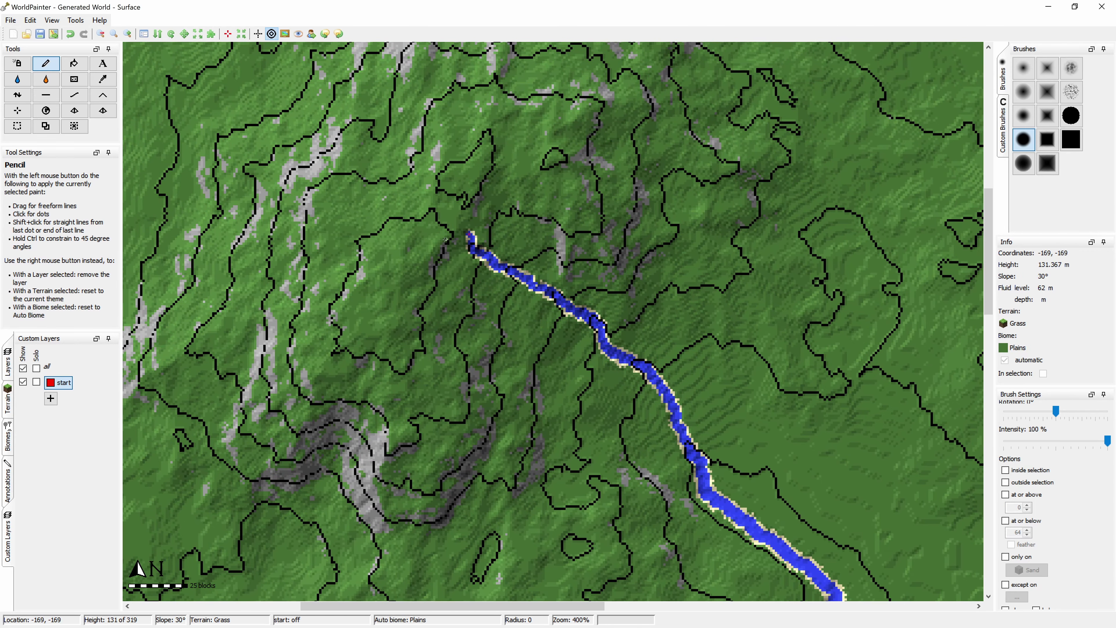
{"action": "scroll", "coordinate": [457, 211], "scroll_direction": "up", "scroll_amount": 1, "text": "ctrl"}
{"action": "scroll", "coordinate": [454, 213], "scroll_direction": "down", "scroll_amount": 2, "text": "ctrl"}
{"action": "middle_click_drag", "start_coordinate": [755, 542], "coordinate": [555, 321]}
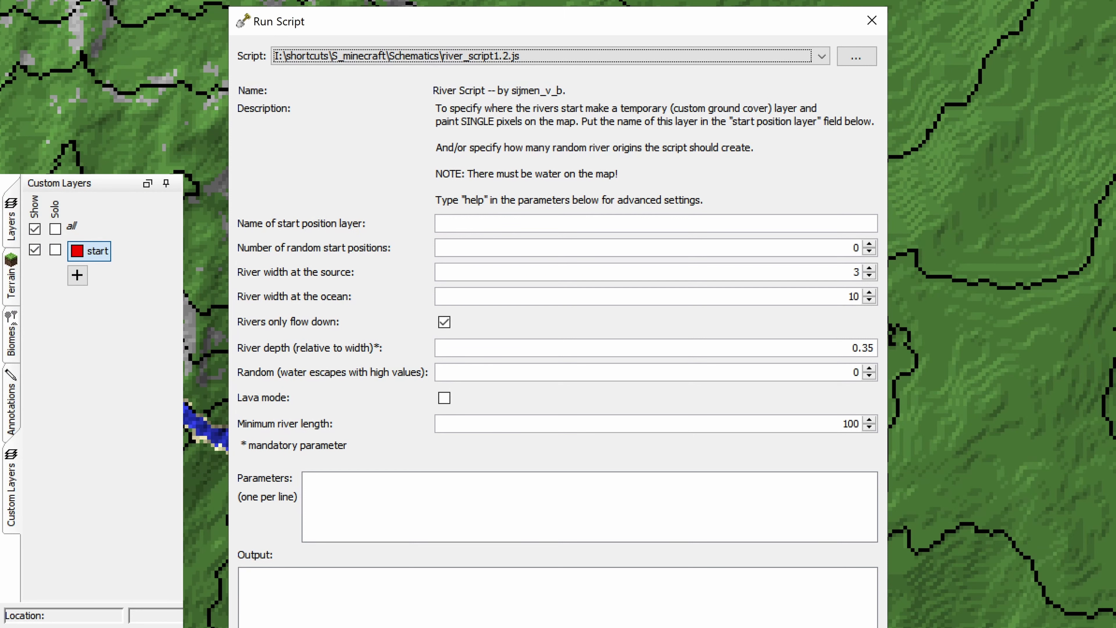
Set the script's start position layer to start and the number of random start positions to 20.
{"action": "left_click", "coordinate": [458, 218]}
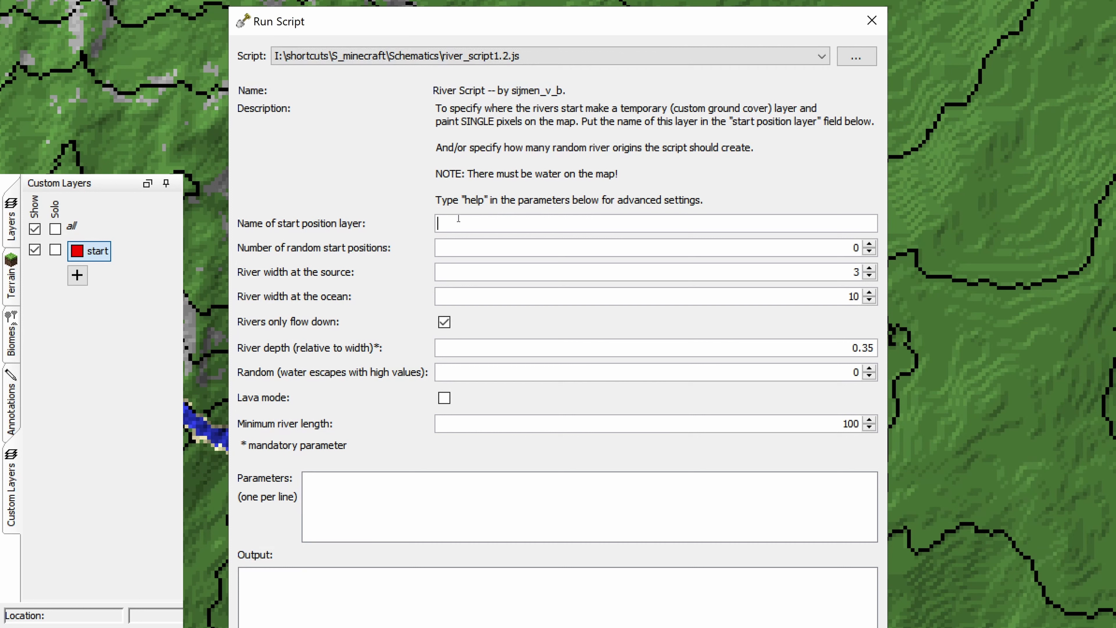
{"action": "type", "text": "start"}
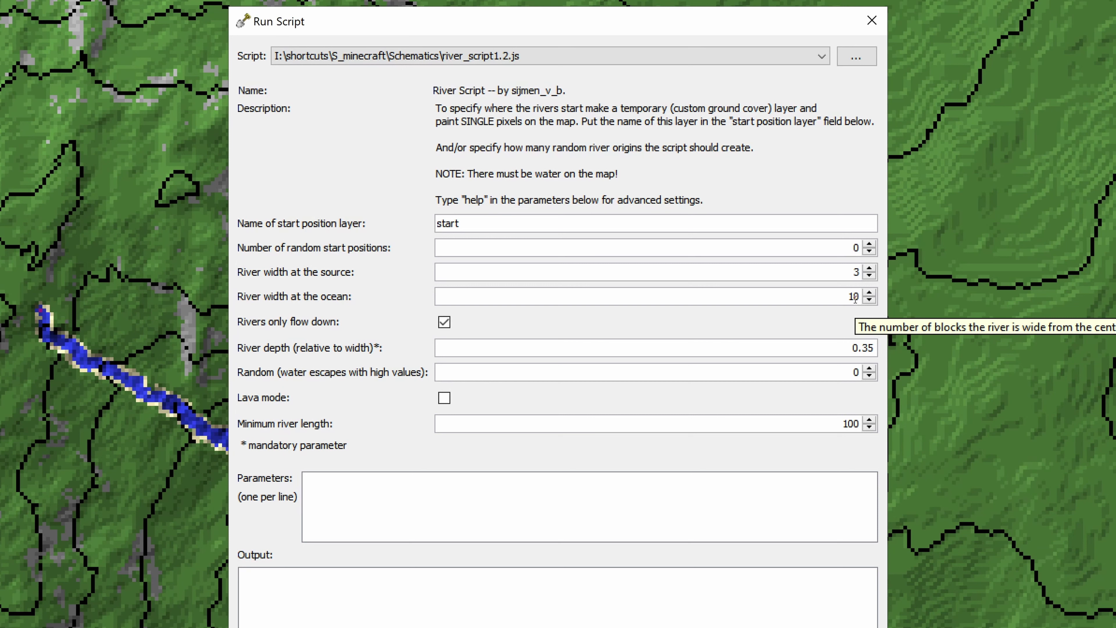
{"action": "type", "text": "200"}
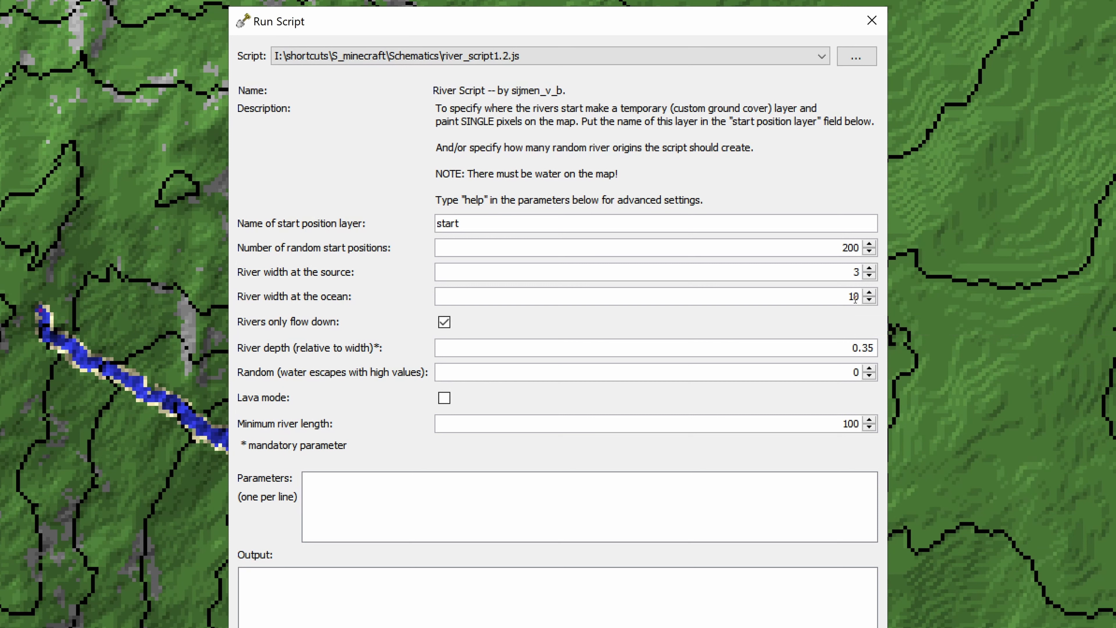
{"action": "key", "text": "BackSpace"}
{"action": "left_click", "coordinate": [808, 327]}
{"action": "left_click", "coordinate": [444, 322]}
{"action": "double_click", "coordinate": [856, 272]}
{"action": "left_click_drag", "start_coordinate": [848, 297], "coordinate": [864, 298]}
{"action": "key", "text": "Tab"}
{"action": "key", "text": "space"}
{"action": "left_click", "coordinate": [456, 326]}
{"action": "left_click_drag", "start_coordinate": [842, 425], "coordinate": [874, 426]}
{"action": "left_click", "coordinate": [838, 427]}
Enter help as the script's additional parameter to request the advanced settings.
{"action": "left_click", "coordinate": [704, 514]}
{"action": "type", "text": "help"}
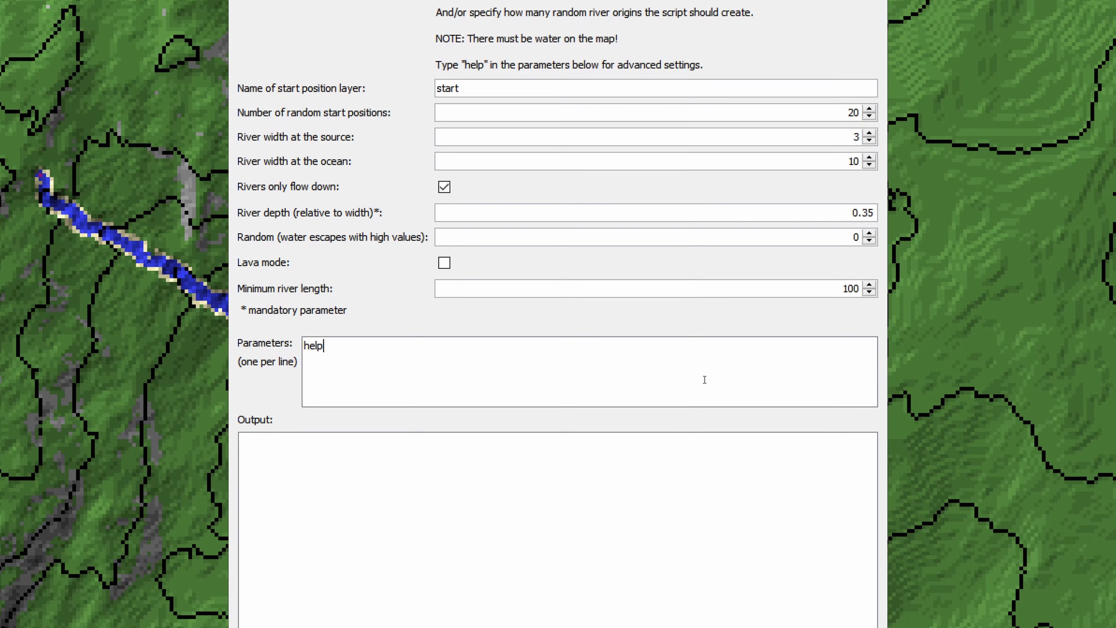
Run the river script with the help parameter and read its output on terrain, layer, dyke size and MaxOrigins settings.
{"action": "left_click", "coordinate": [786, 608]}
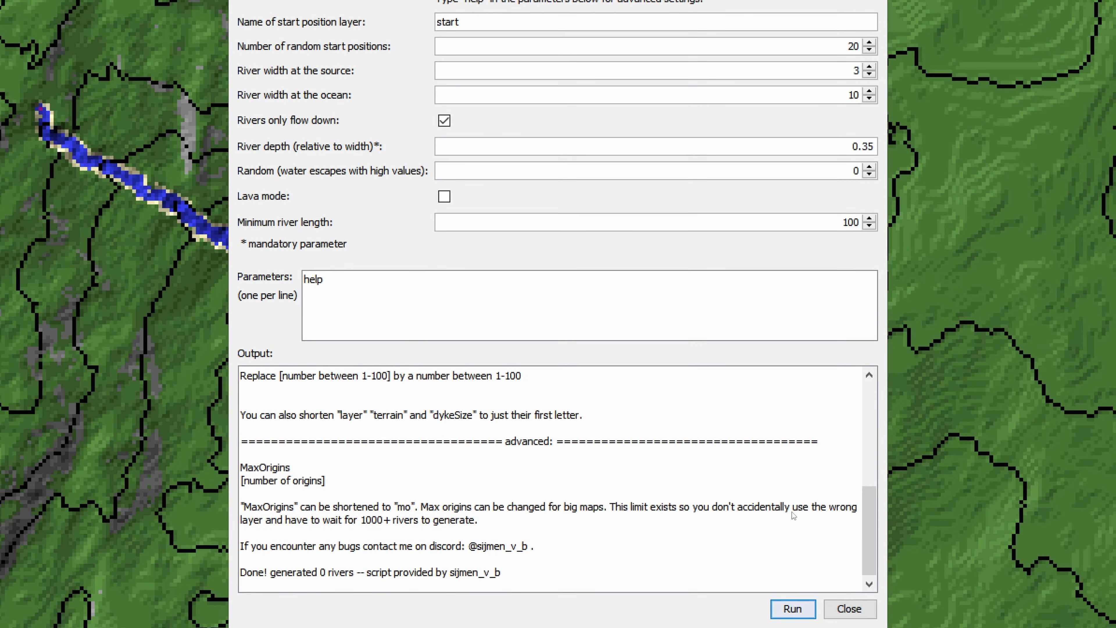
{"action": "scroll", "coordinate": [560, 475], "scroll_direction": "up", "scroll_amount": 10}
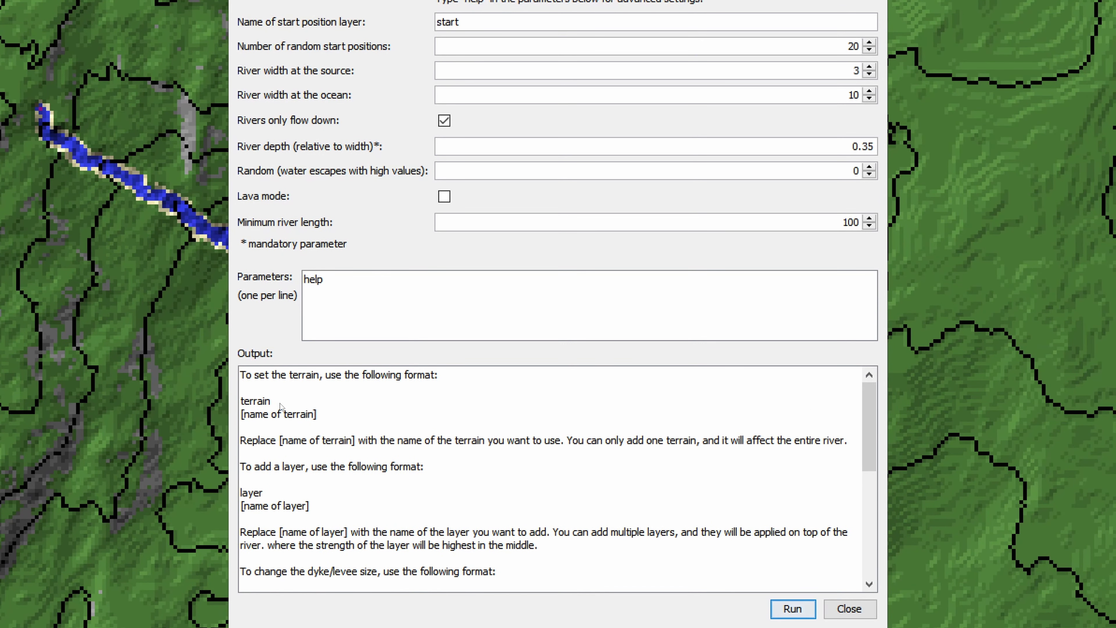
{"action": "left_click_drag", "start_coordinate": [266, 402], "coordinate": [241, 402]}
{"action": "scroll", "coordinate": [475, 477], "scroll_direction": "down", "scroll_amount": 7}
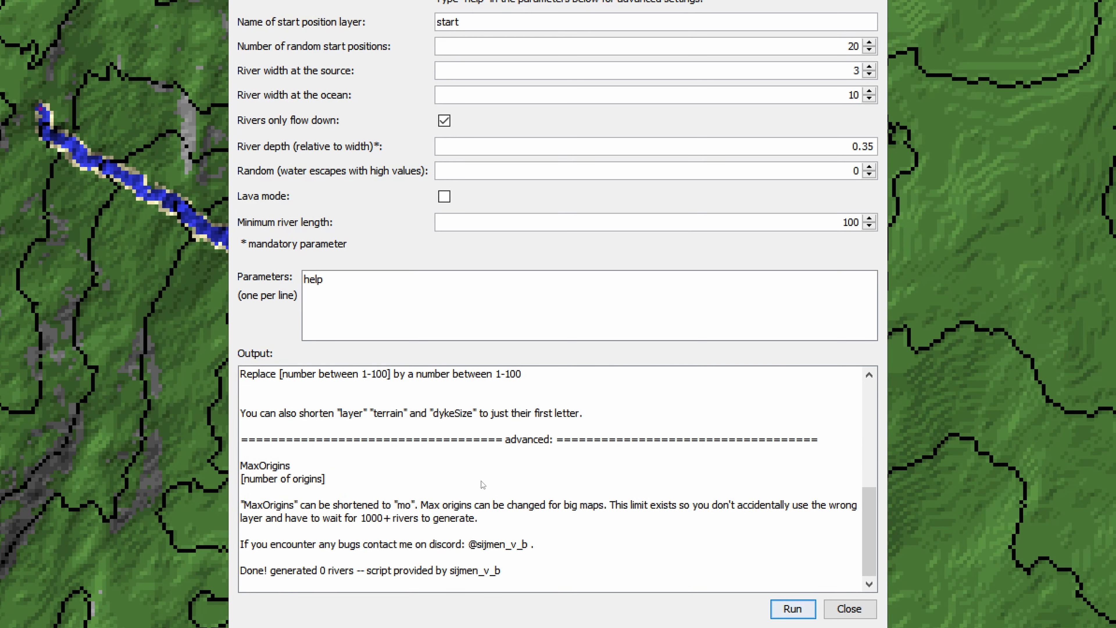
{"action": "scroll", "coordinate": [629, 487], "scroll_direction": "up", "scroll_amount": 7}
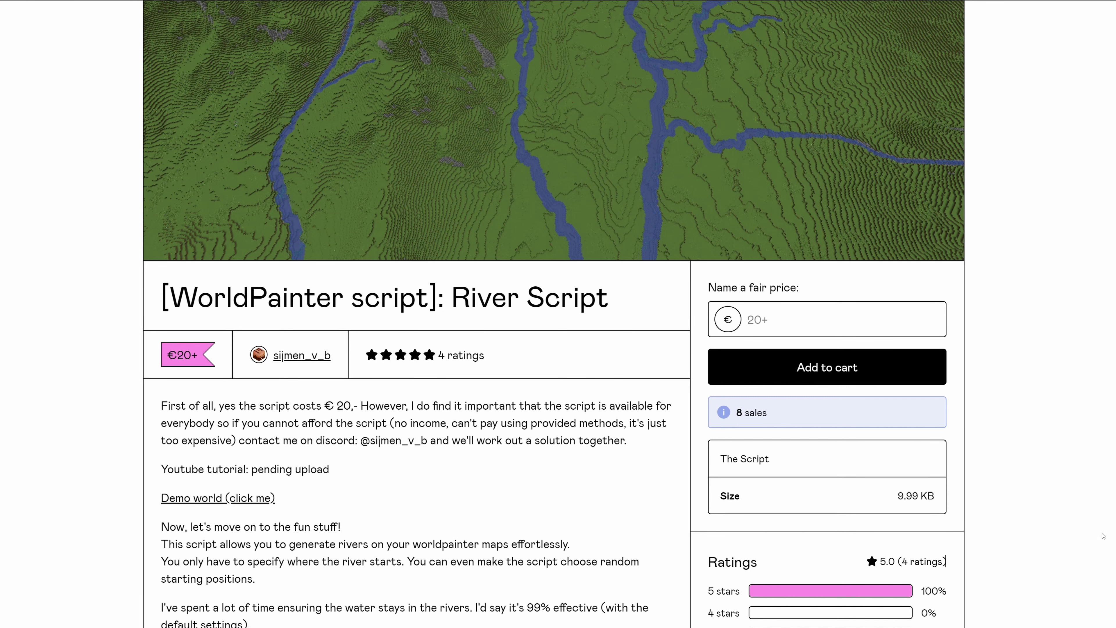
Enter a price of 20 euros on the River Script product page and pick river_script1.2.js from the downloaded archive.
{"action": "left_click", "coordinate": [797, 324]}
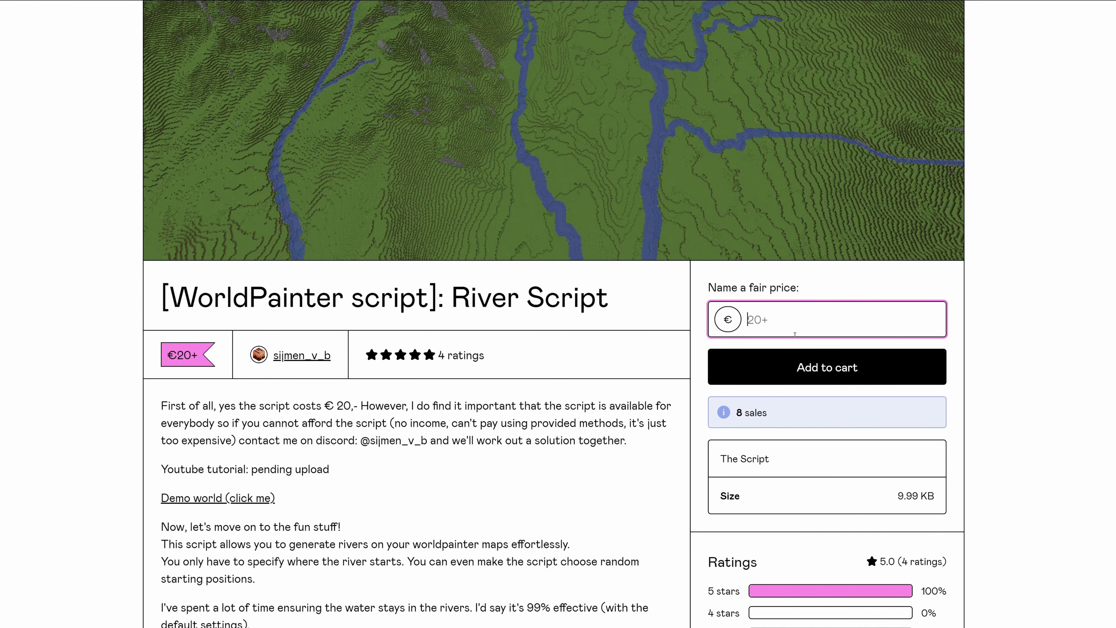
{"action": "type", "text": "20"}
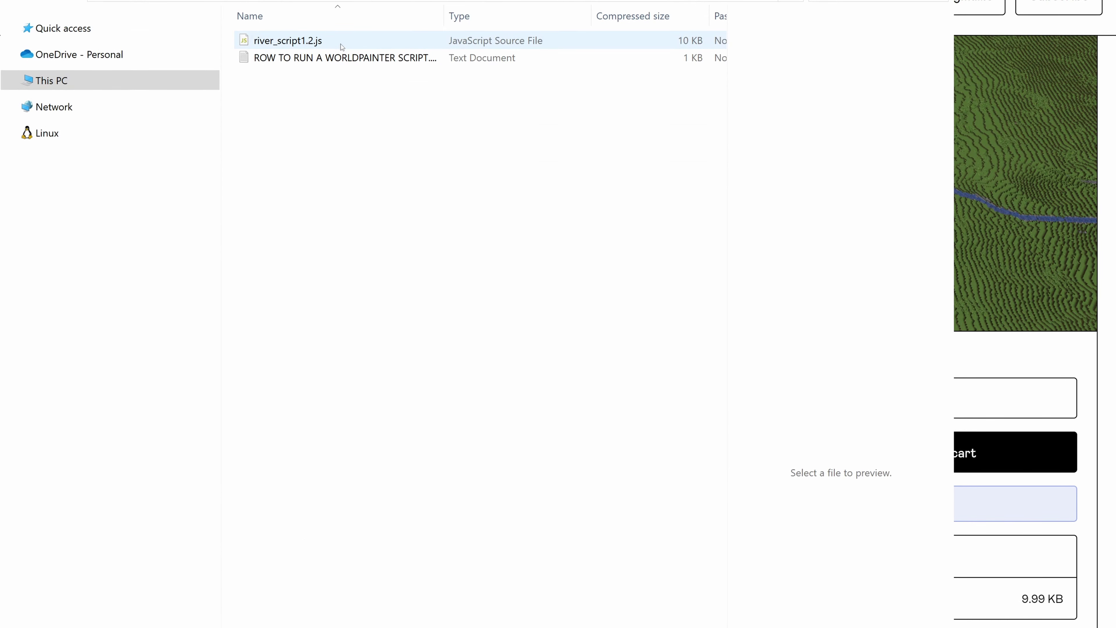
{"action": "left_click", "coordinate": [342, 46]}
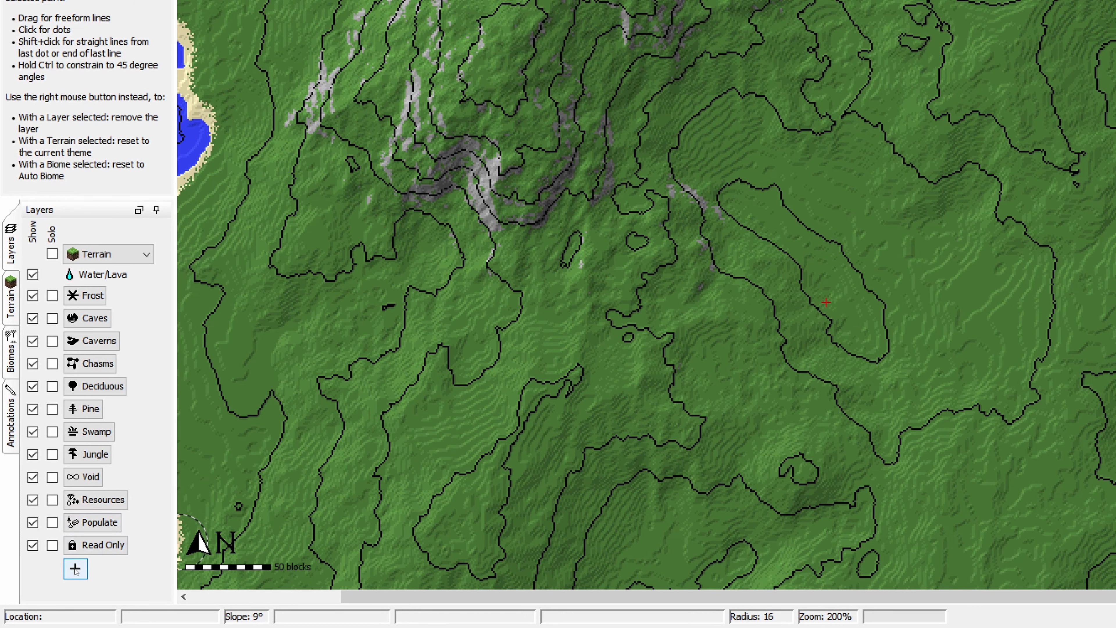
In WorldPainter, create a custom ground cover layer named start, keeping the poppy material and red colour.
{"action": "left_click", "coordinate": [75, 569]}
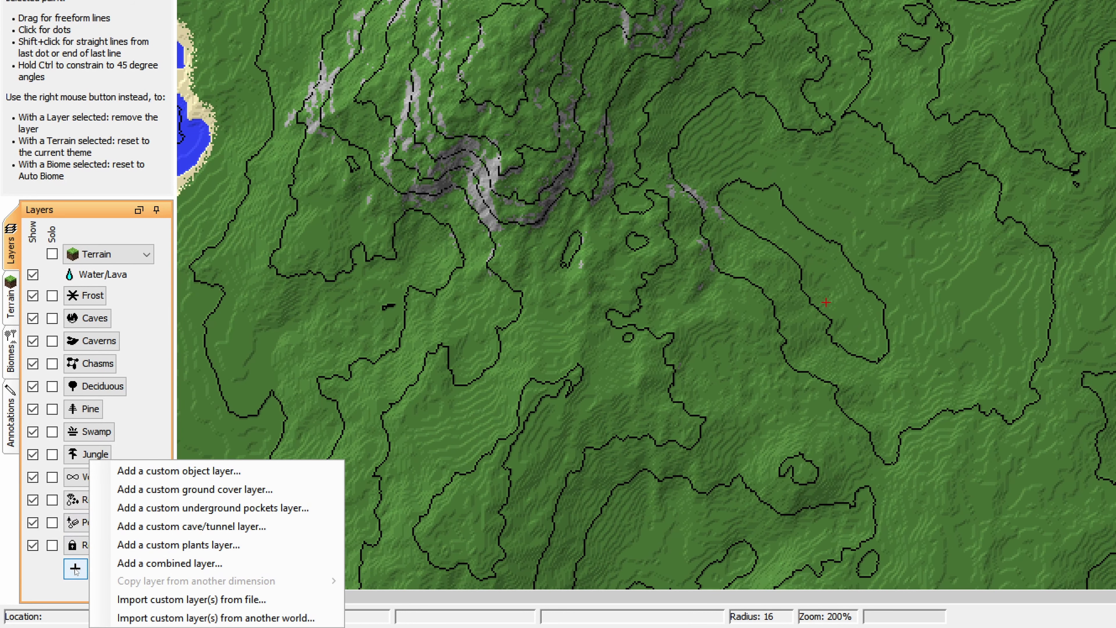
{"action": "left_click", "coordinate": [218, 493]}
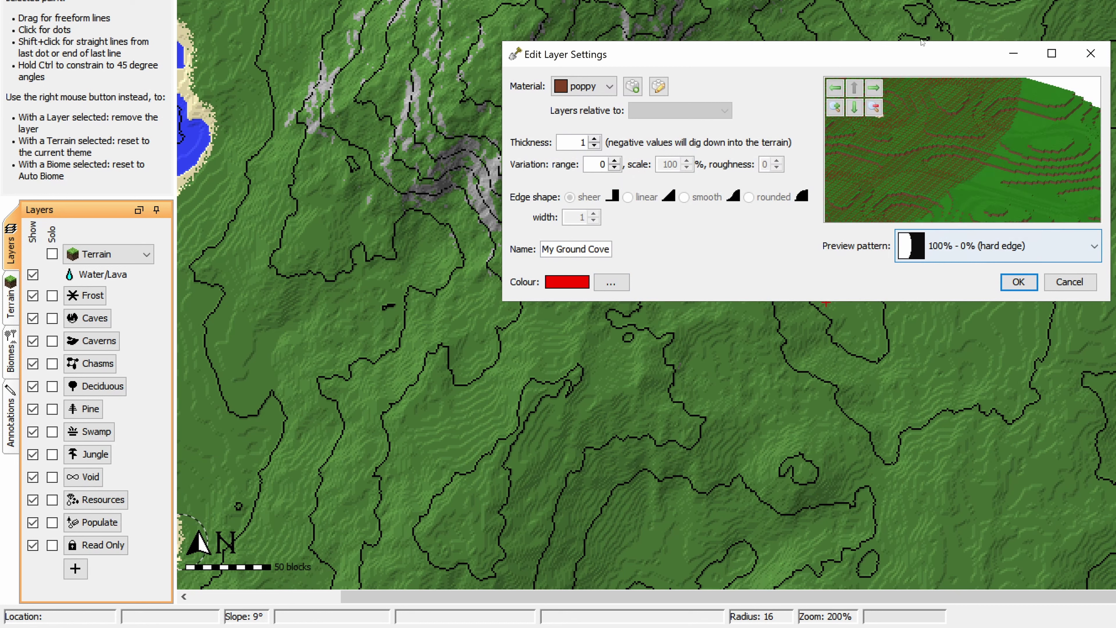
{"action": "left_click", "coordinate": [609, 250]}
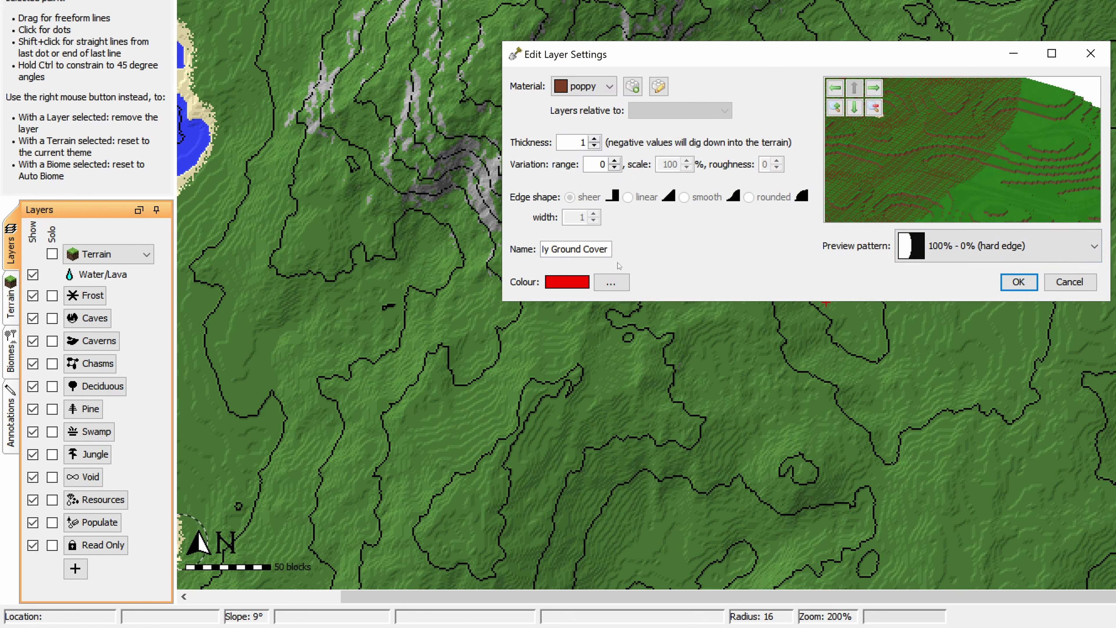
{"action": "key", "text": "ctrl+a"}
{"action": "key", "text": "BackSpace"}
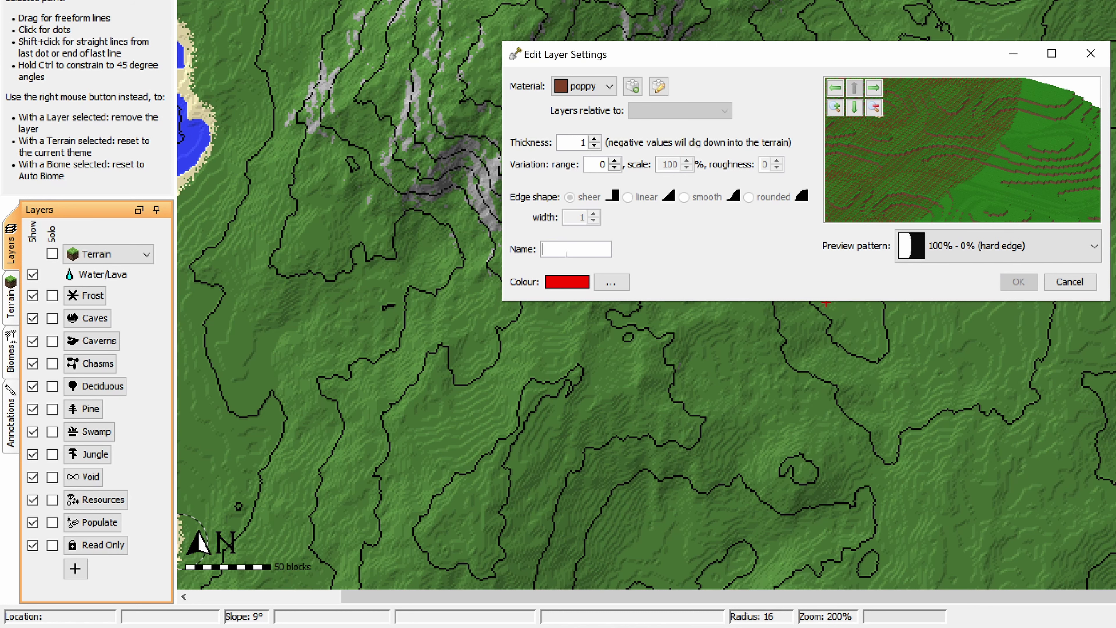
{"action": "type", "text": "start"}
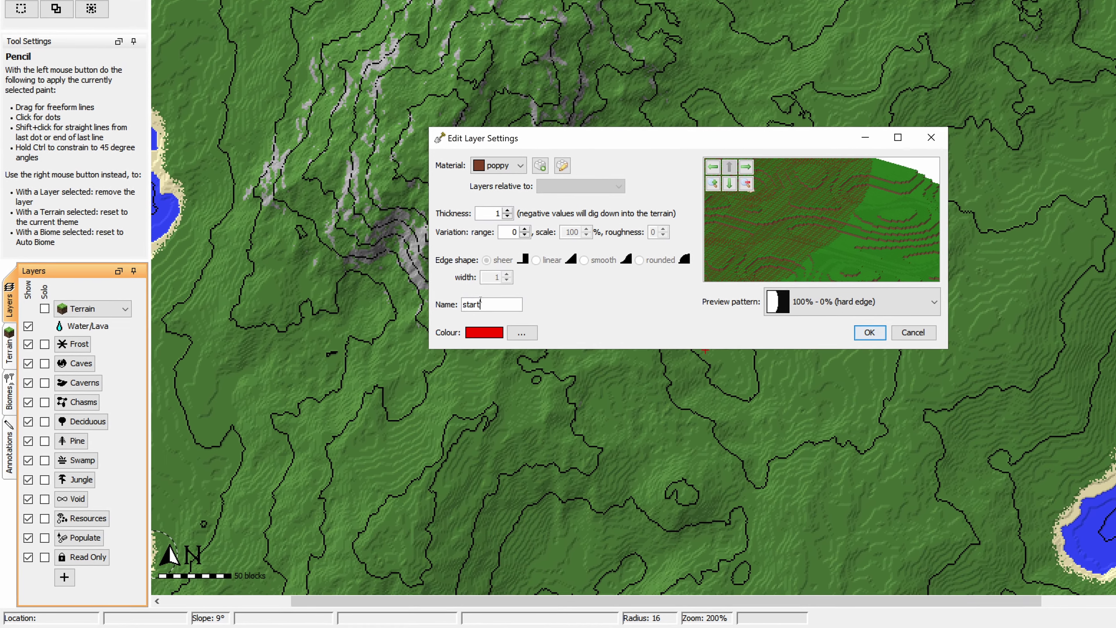
{"action": "double_click", "coordinate": [480, 304]}
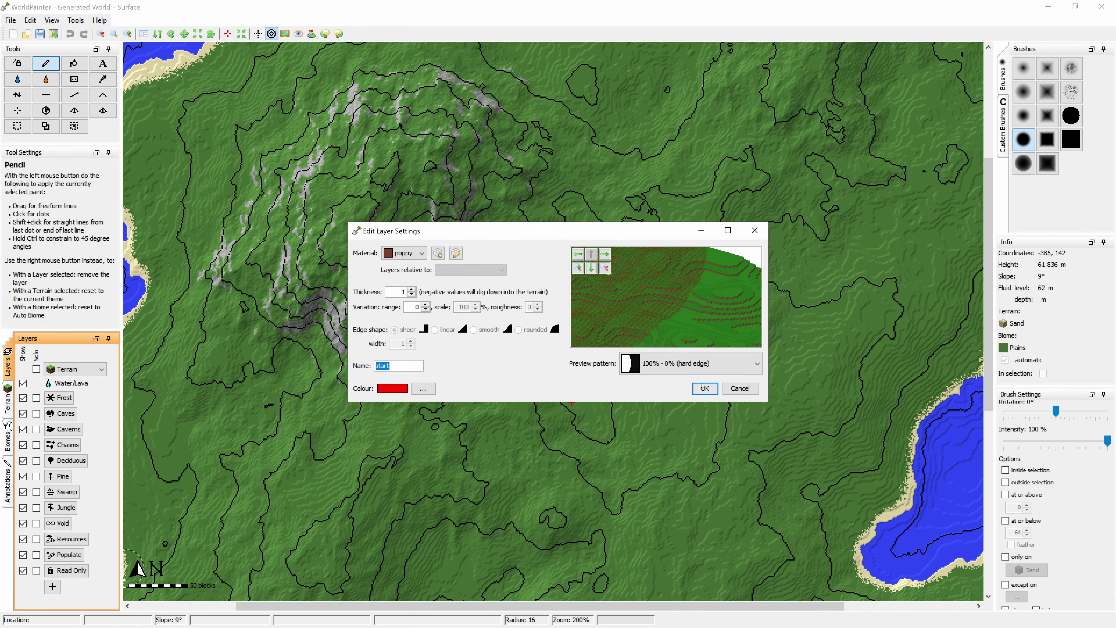
{"action": "left_click", "coordinate": [703, 388]}
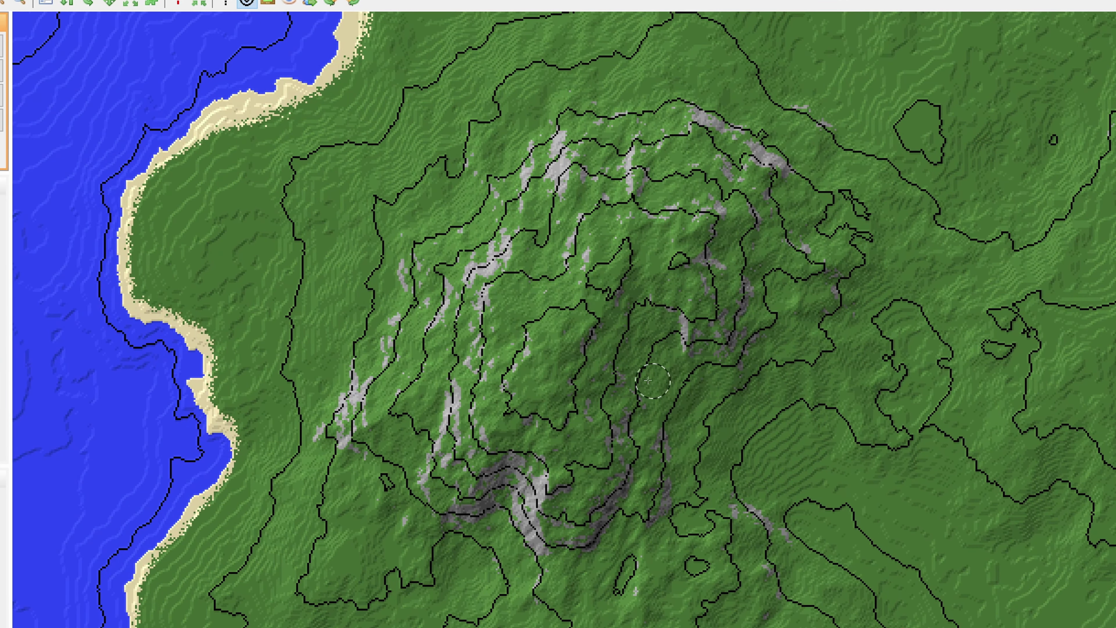
Reduce the brush radius to 0 and paint a single pixel of the start layer on the mountain slope.
{"action": "scroll", "coordinate": [637, 367], "scroll_direction": "up", "scroll_amount": 3}
{"action": "middle_click_drag", "start_coordinate": [481, 194], "coordinate": [871, 610]}
{"action": "mouse_move", "coordinate": [590, 336]}
{"action": "middle_mouse_down"}
{"action": "mouse_move", "coordinate": [603, 376]}
{"action": "mouse_move", "coordinate": [784, 627]}
{"action": "middle_mouse_up"}
{"action": "middle_click_drag", "start_coordinate": [613, 309], "coordinate": [650, 445]}
{"action": "scroll", "coordinate": [685, 452], "scroll_direction": "up", "scroll_amount": 1, "text": "ctrl"}
{"action": "scroll", "coordinate": [642, 441], "scroll_direction": "down", "scroll_amount": 8}
{"action": "left_click", "coordinate": [642, 440]}
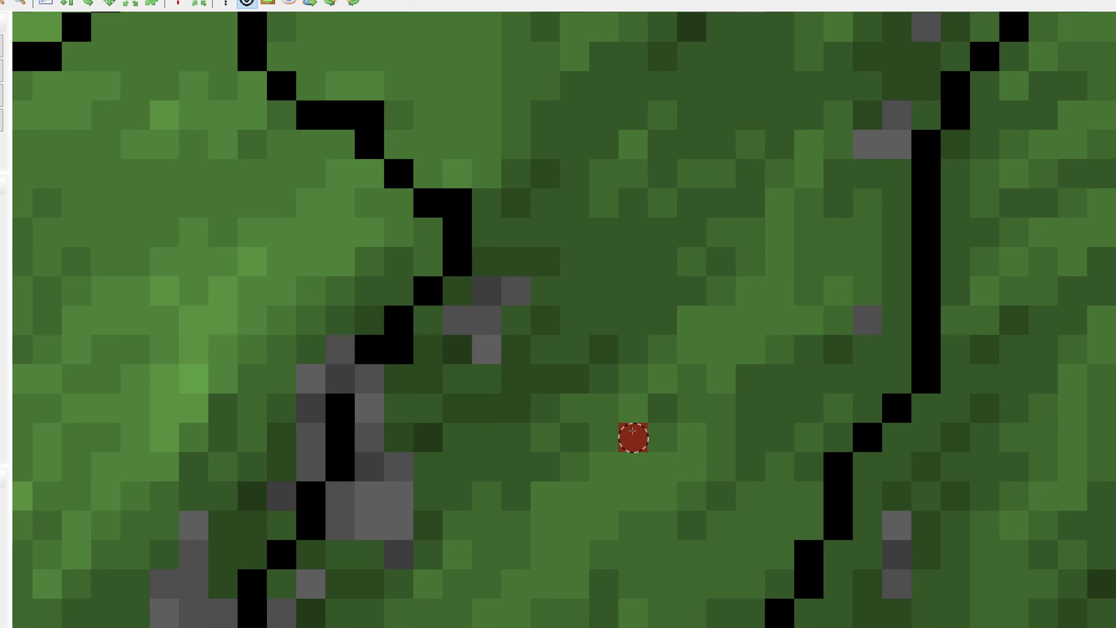
Paint further single-pixel river start positions with the start layer across the rest of the island.
{"action": "scroll", "coordinate": [633, 435], "scroll_direction": "down", "scroll_amount": 2, "text": "ctrl"}
{"action": "scroll", "coordinate": [634, 435], "scroll_direction": "down", "scroll_amount": 3, "text": "ctrl"}
{"action": "middle_click_drag", "start_coordinate": [853, 593], "coordinate": [583, 493]}
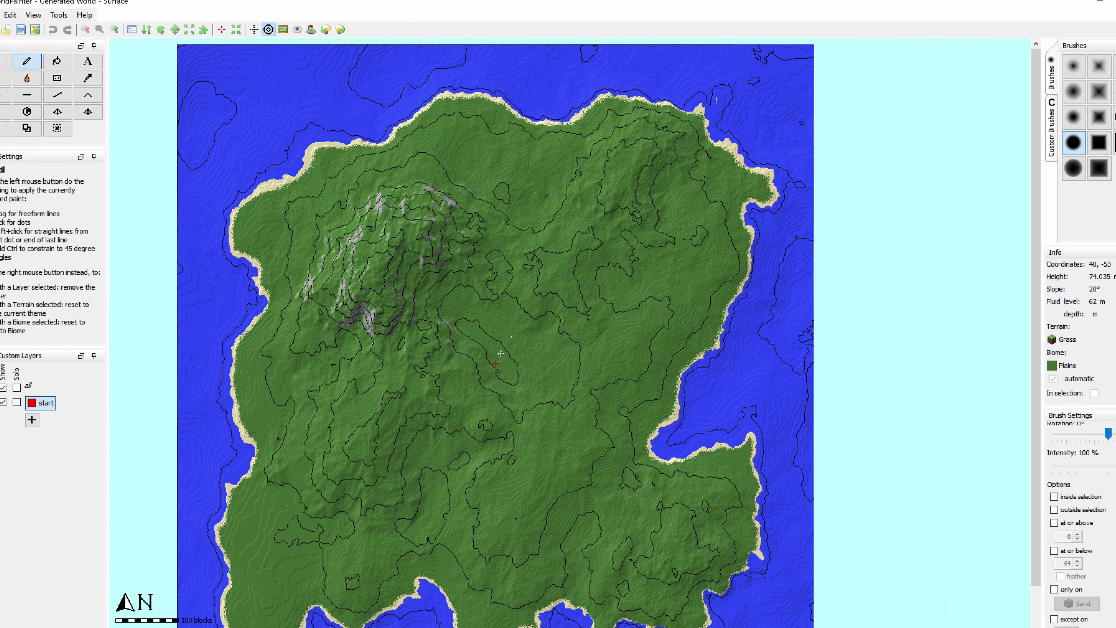
{"action": "scroll", "coordinate": [602, 257], "scroll_direction": "up", "scroll_amount": 1, "text": "ctrl"}
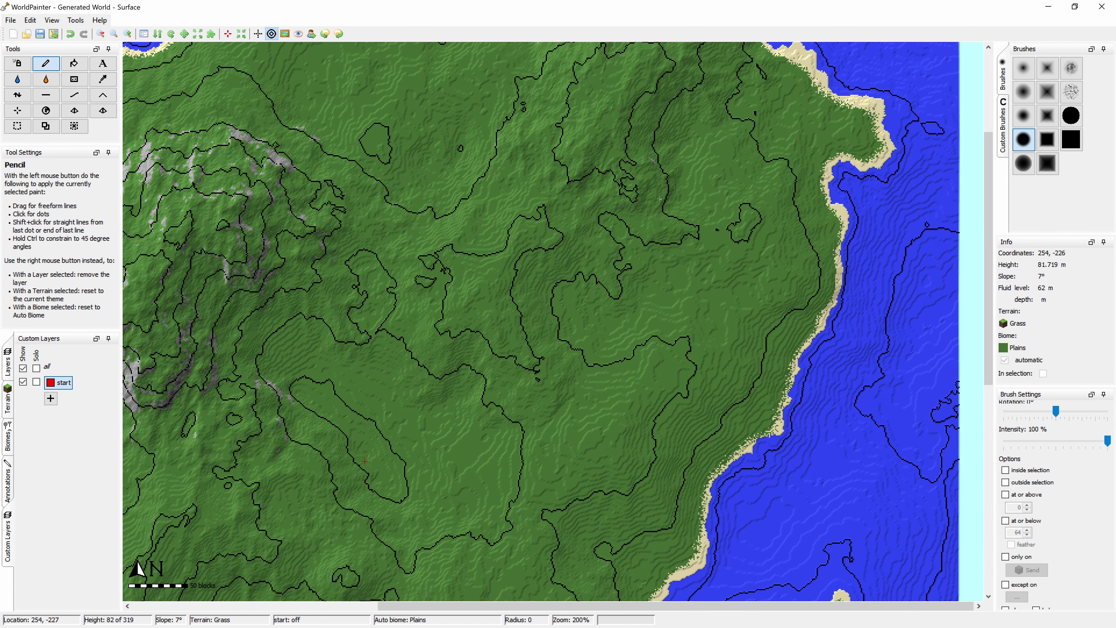
{"action": "middle_click_drag", "start_coordinate": [445, 376], "coordinate": [624, 168]}
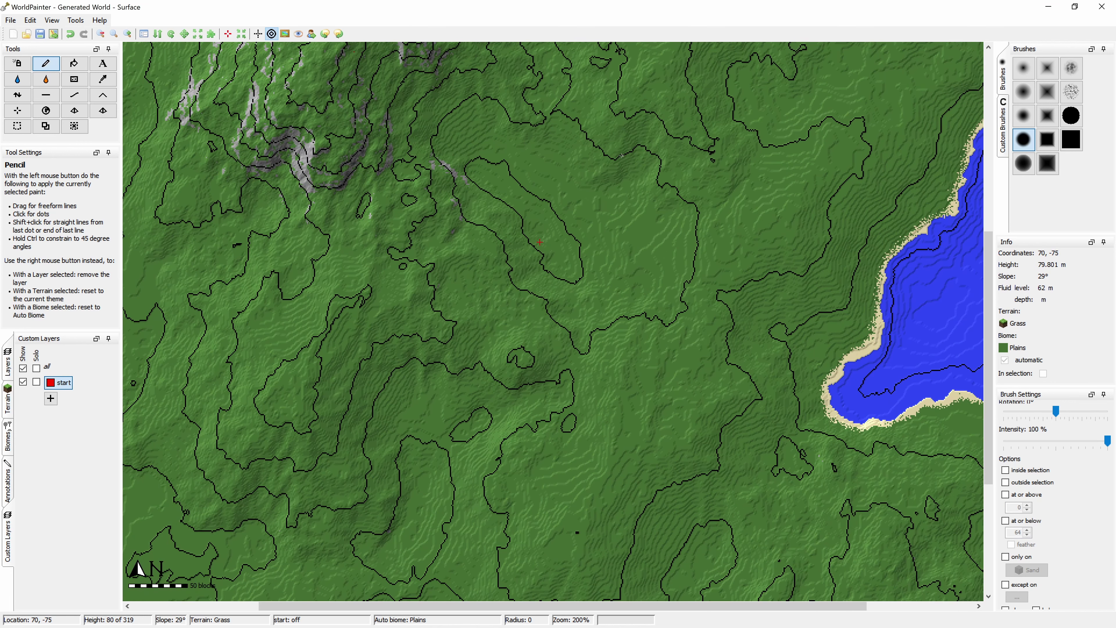
{"action": "middle_click_drag", "start_coordinate": [437, 304], "coordinate": [560, 181]}
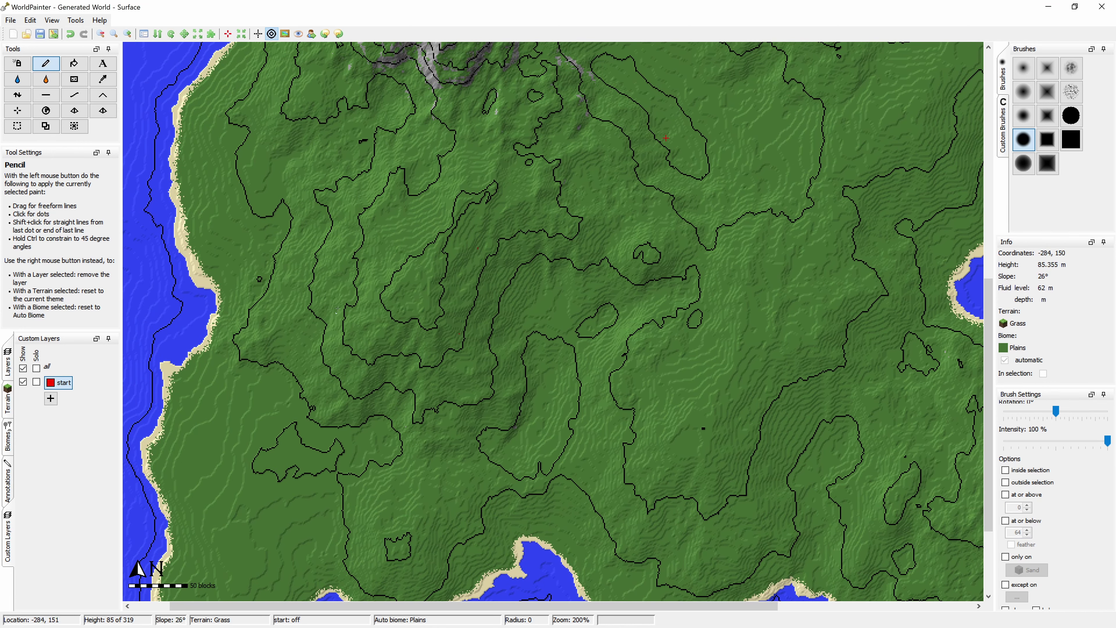
{"action": "key", "text": "Right"}
{"action": "key", "text": "Up"}
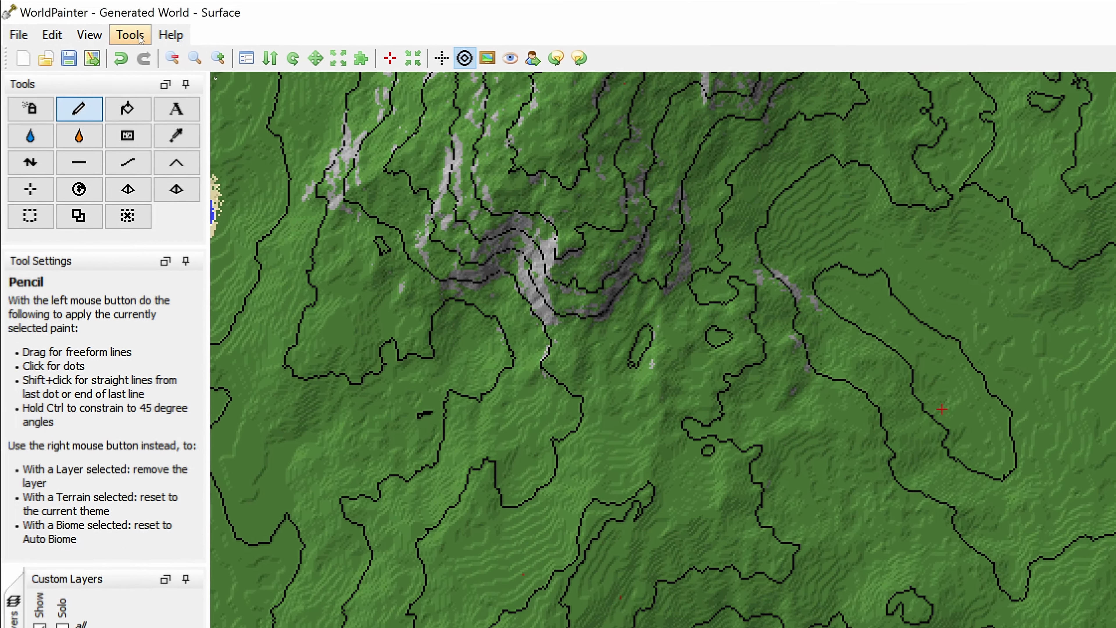
Open the script runner and select river_script1.2.js as the script.
{"action": "left_click", "coordinate": [130, 35]}
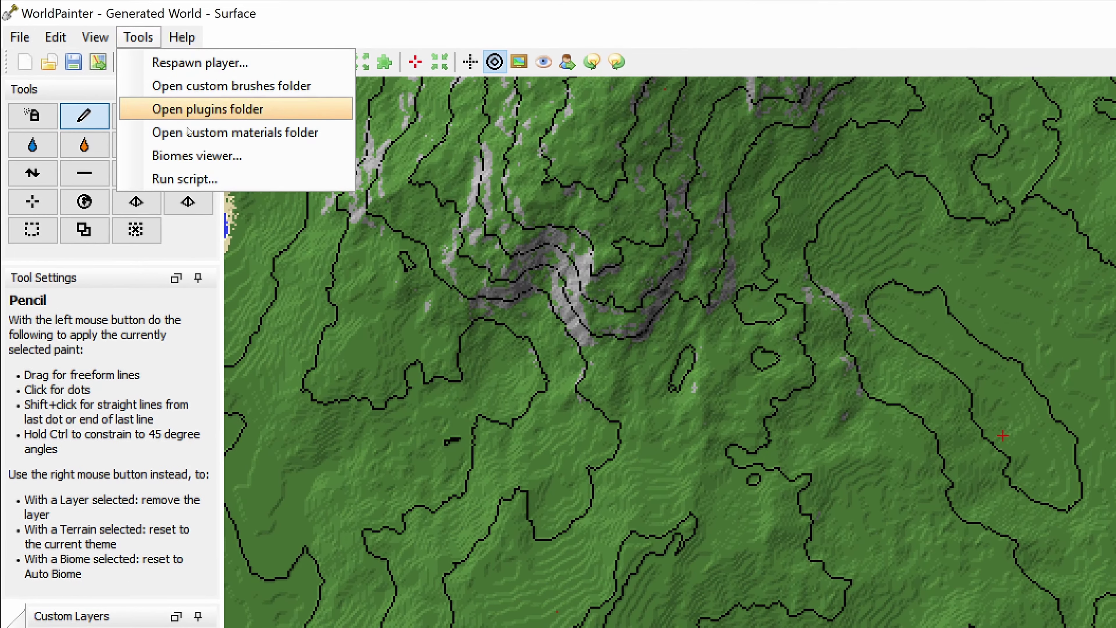
{"action": "left_click", "coordinate": [224, 176]}
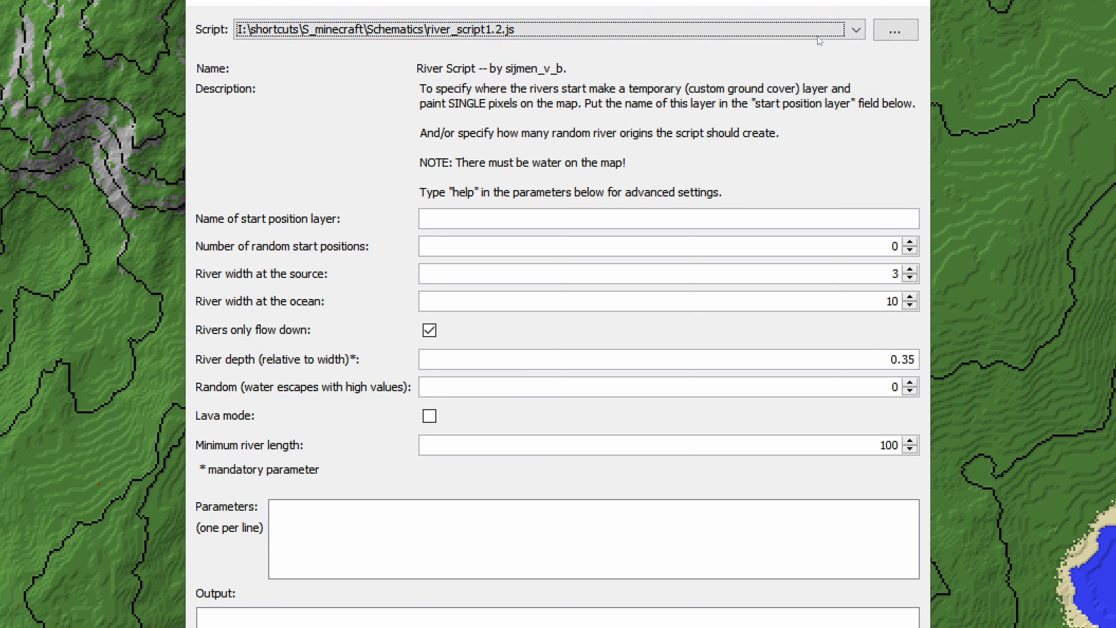
{"action": "left_click", "coordinate": [747, 29]}
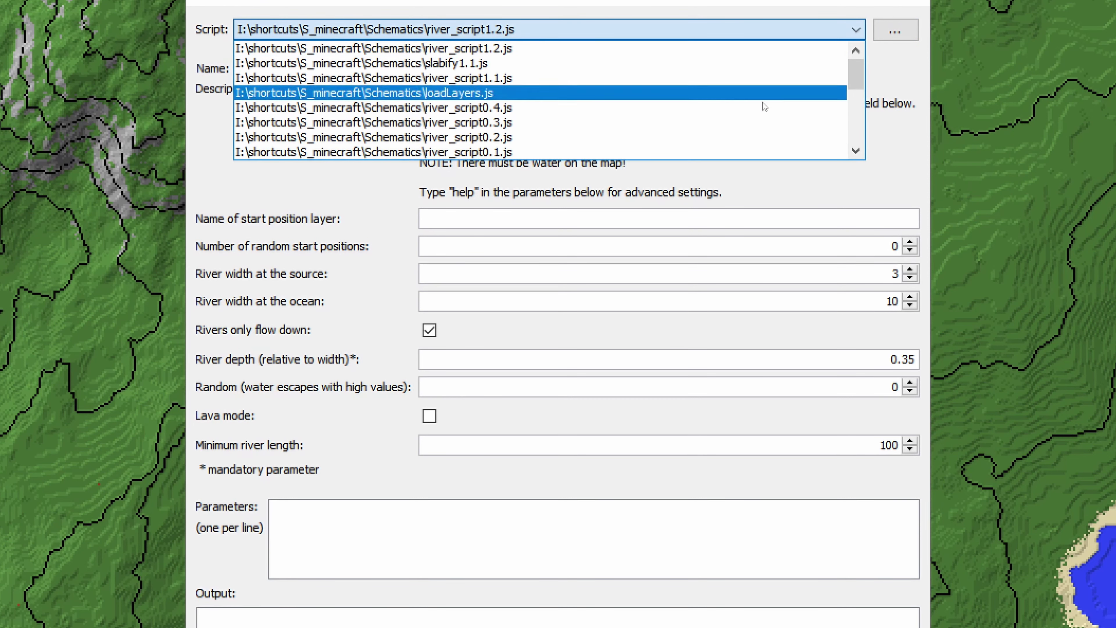
{"action": "left_click", "coordinate": [666, 51]}
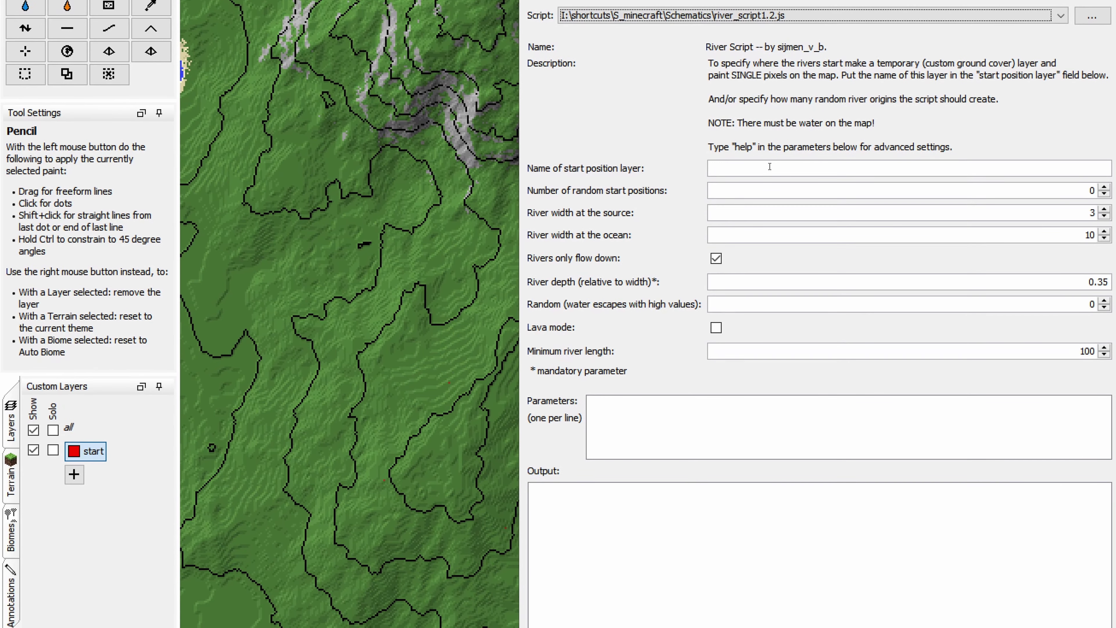
Run the river script with start as the start position layer, 0 random positions and the parameters t and gravel, and close the dialog.
{"action": "left_click", "coordinate": [769, 166]}
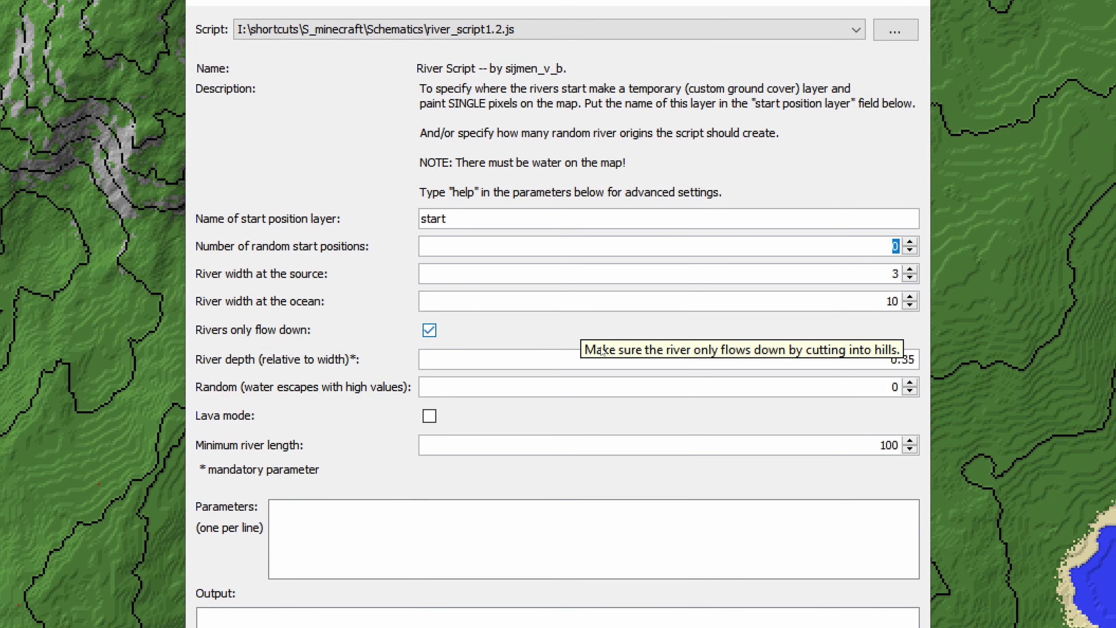
{"action": "double_click", "coordinate": [647, 323]}
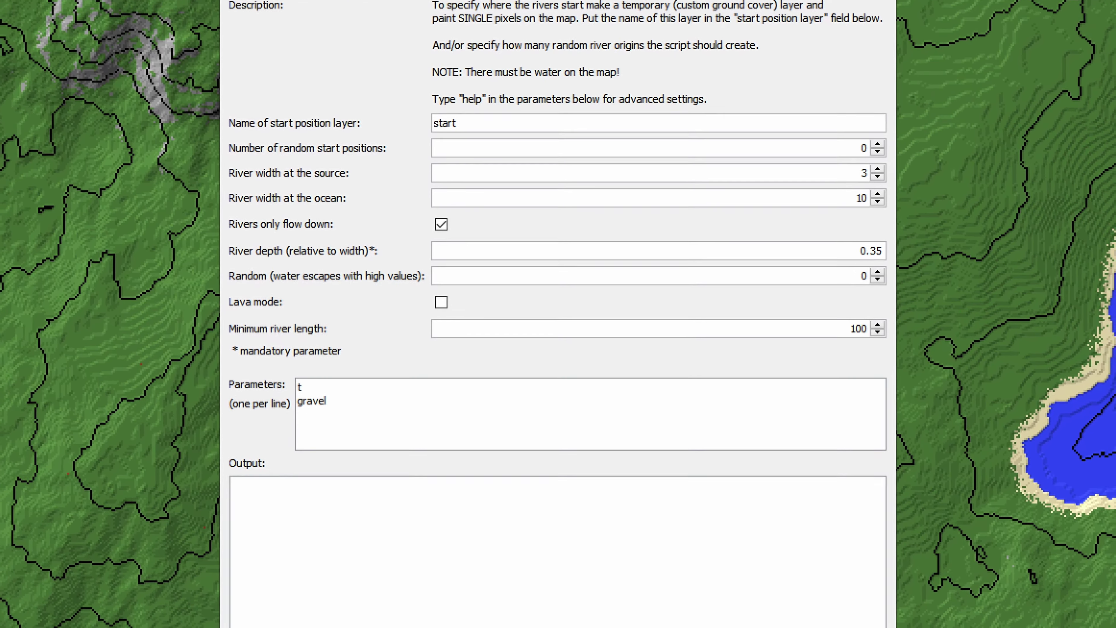
{"action": "left_click", "coordinate": [777, 620]}
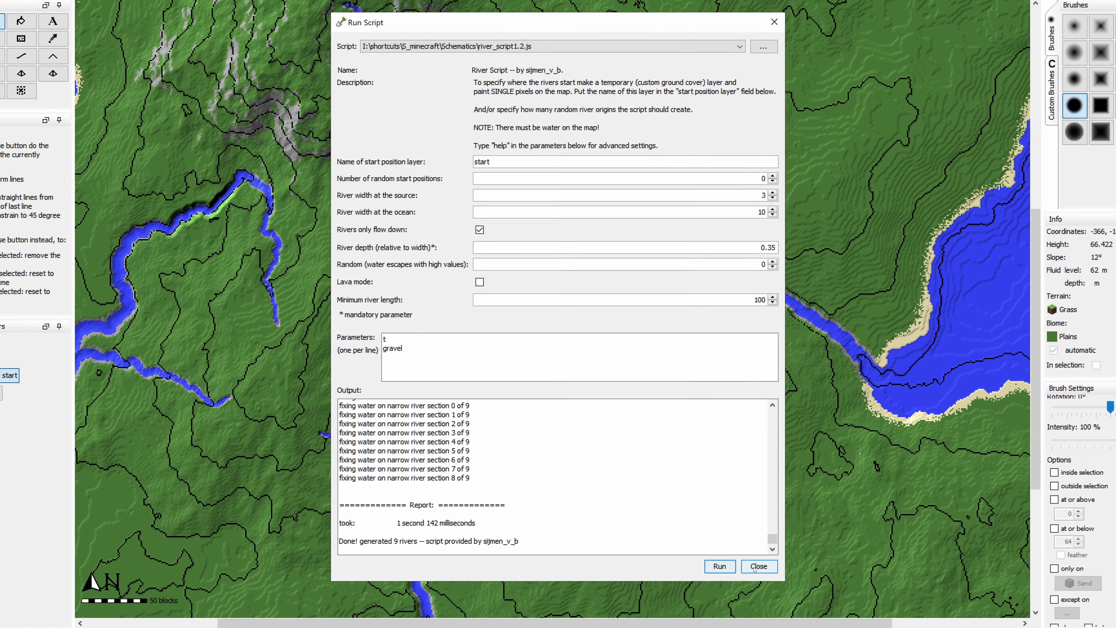
{"action": "left_click", "coordinate": [754, 568]}
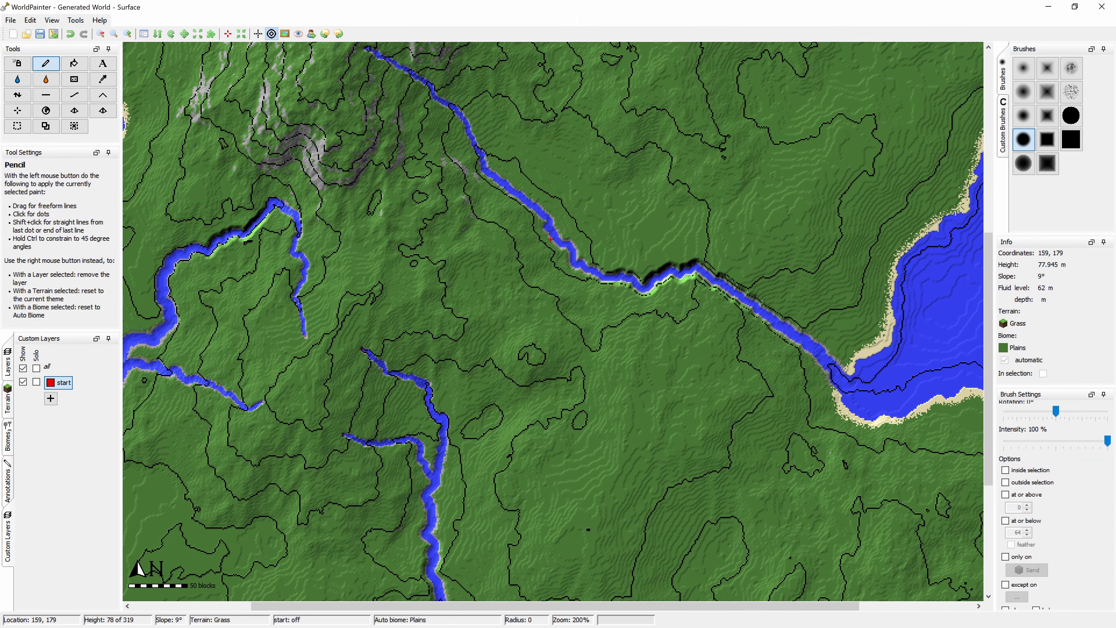
Examine the generated rivers across the island, including their gravel banks up close and their courses to the ocean.
{"action": "middle_click_drag", "start_coordinate": [411, 224], "coordinate": [675, 122]}
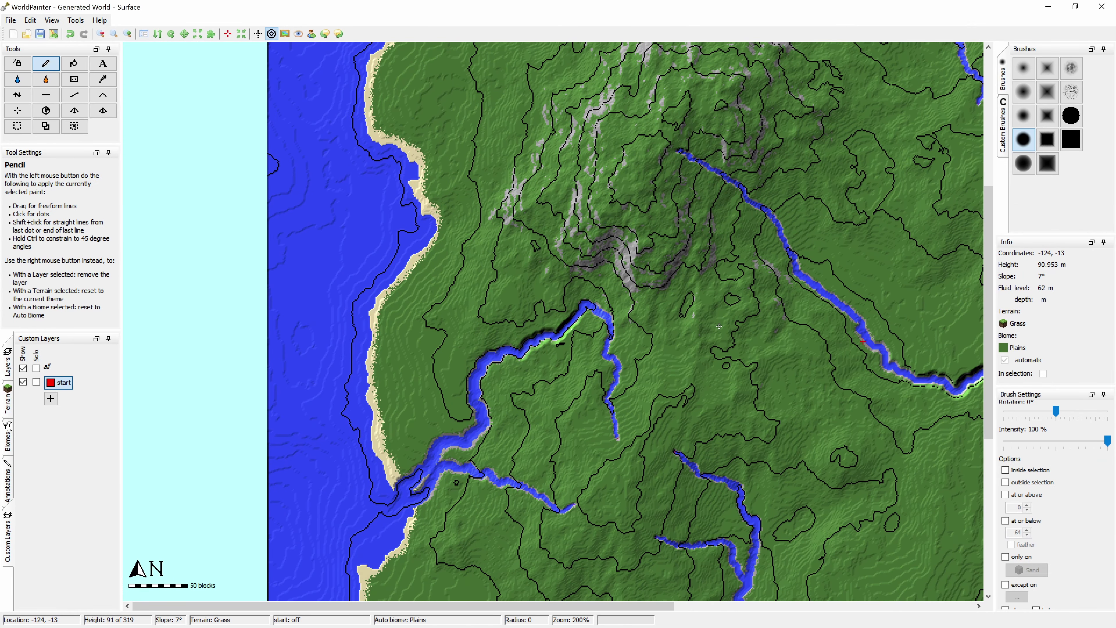
{"action": "middle_click_drag", "start_coordinate": [742, 264], "coordinate": [540, 489]}
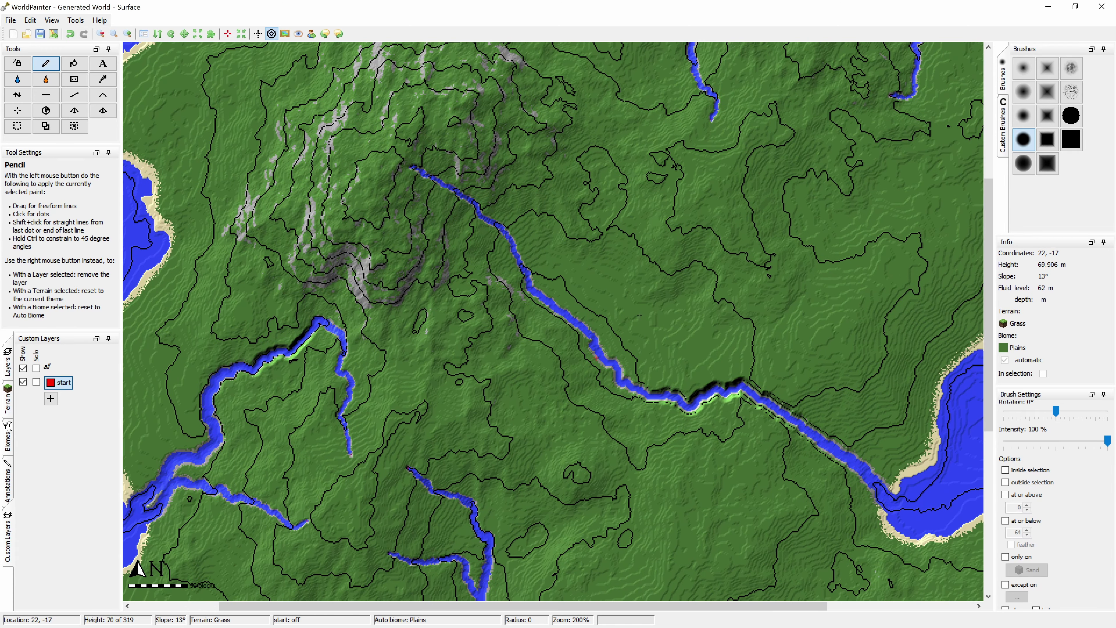
{"action": "middle_click_drag", "start_coordinate": [698, 326], "coordinate": [427, 561]}
{"action": "scroll", "coordinate": [501, 365], "scroll_direction": "up", "scroll_amount": 3}
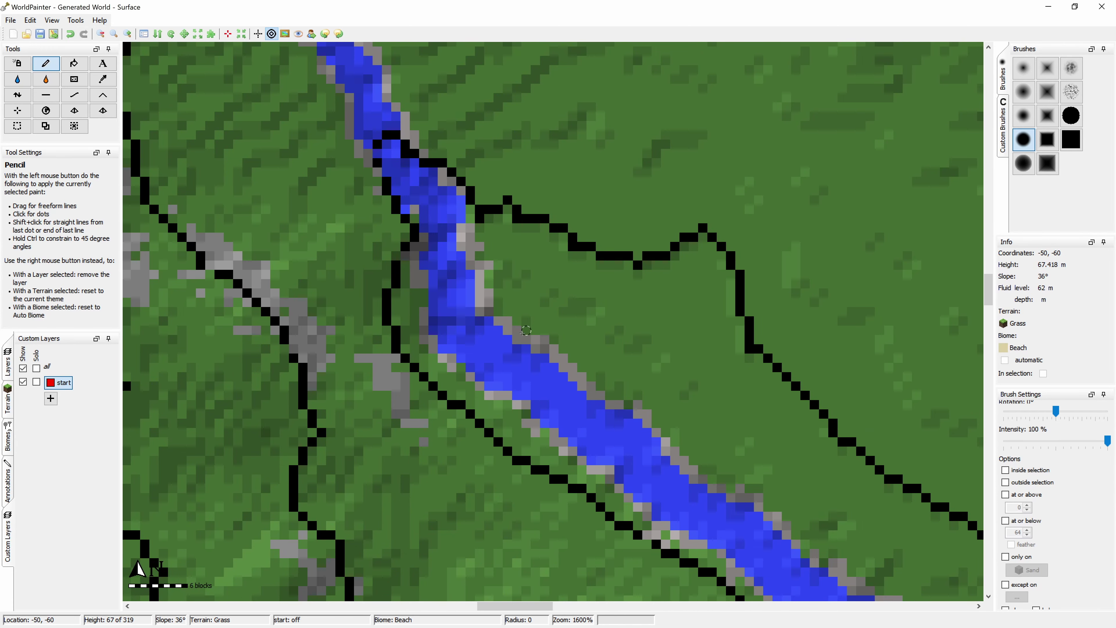
{"action": "scroll", "coordinate": [526, 368], "scroll_direction": "down", "scroll_amount": 2}
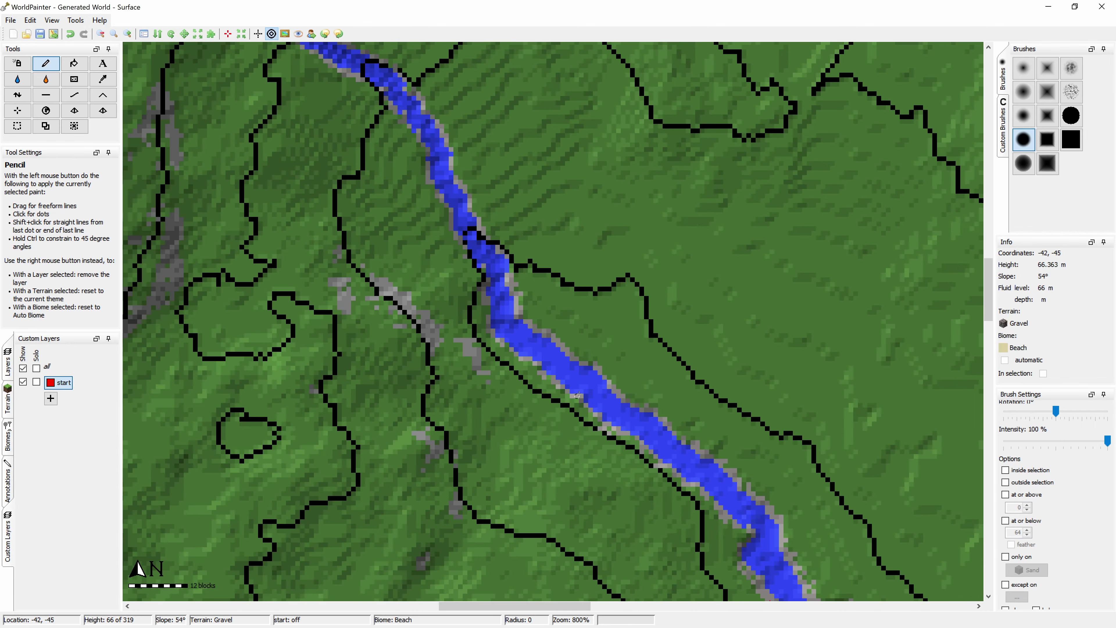
{"action": "scroll", "coordinate": [628, 438], "scroll_direction": "down", "scroll_amount": 2}
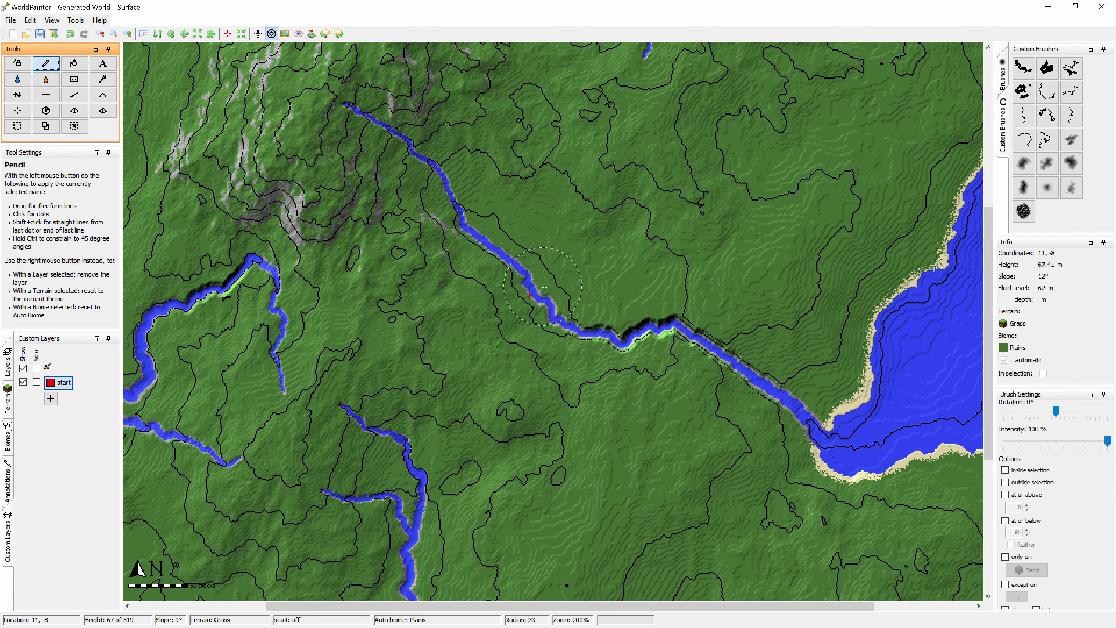
{"action": "middle_click_drag", "start_coordinate": [747, 406], "coordinate": [770, 390]}
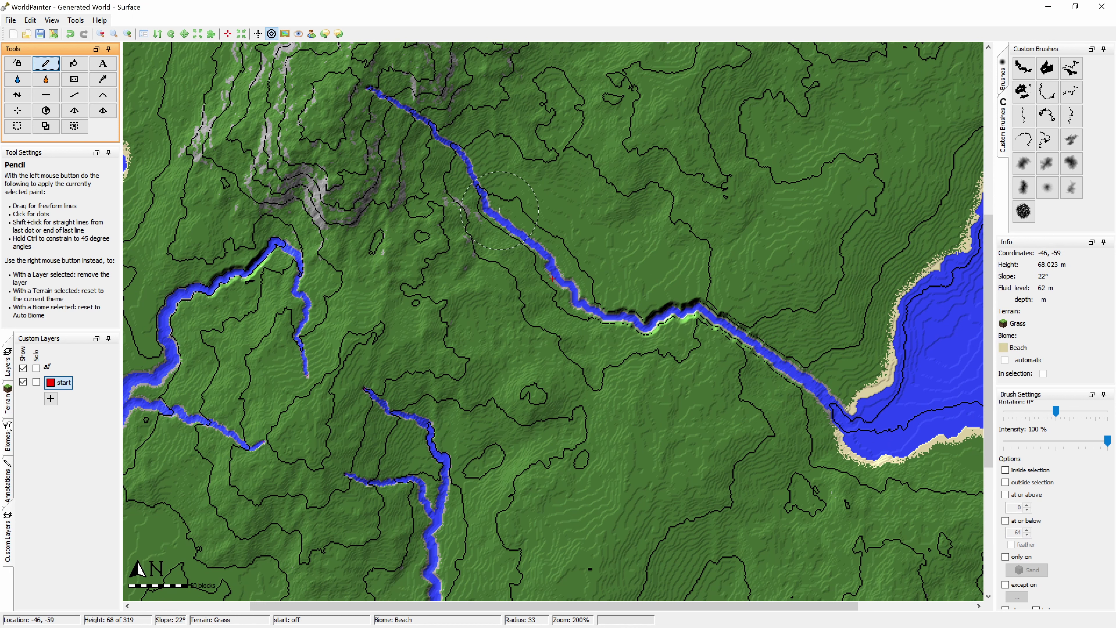
{"action": "middle_click_drag", "start_coordinate": [467, 496], "coordinate": [502, 240]}
{"action": "middle_click_drag", "start_coordinate": [629, 188], "coordinate": [526, 382]}
{"action": "middle_click_drag", "start_coordinate": [656, 297], "coordinate": [712, 345]}
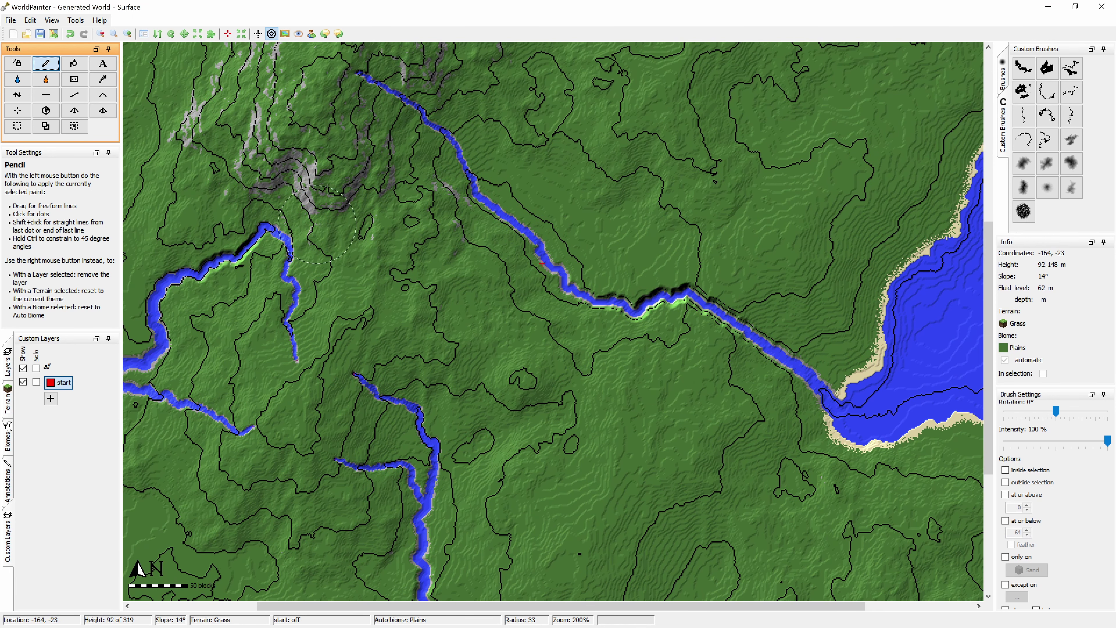
Choose the Height tool for reshaping the terrain around the eastern river, and undo the generated gravel rivers.
{"action": "left_click", "coordinate": [17, 95]}
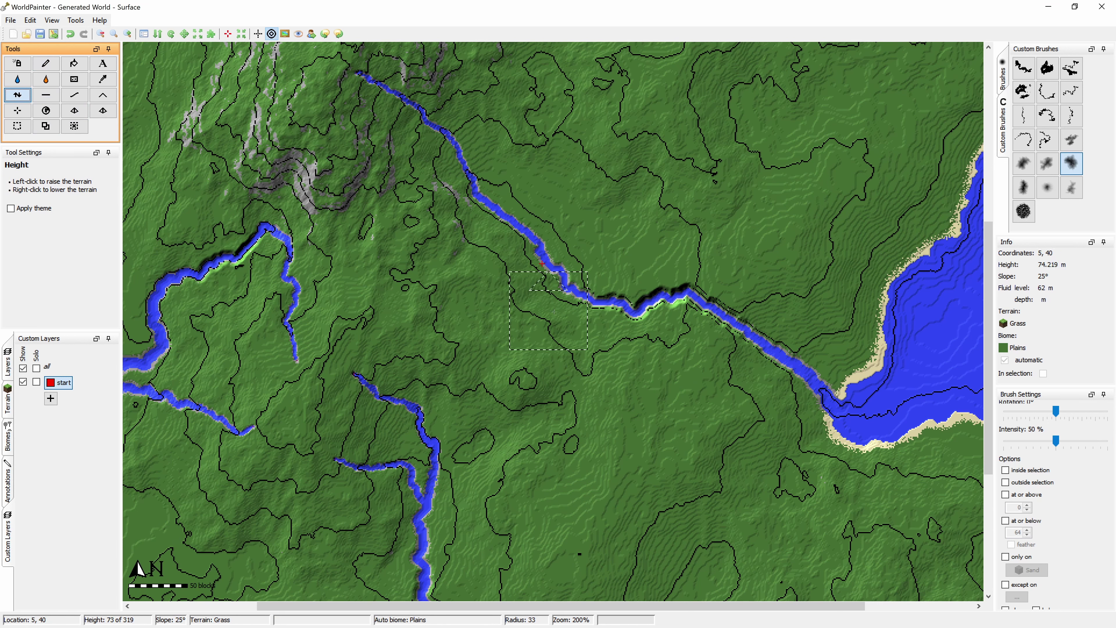
{"action": "scroll", "coordinate": [640, 322], "scroll_direction": "down", "scroll_amount": 2}
{"action": "middle_click_drag", "start_coordinate": [645, 323], "coordinate": [638, 341]}
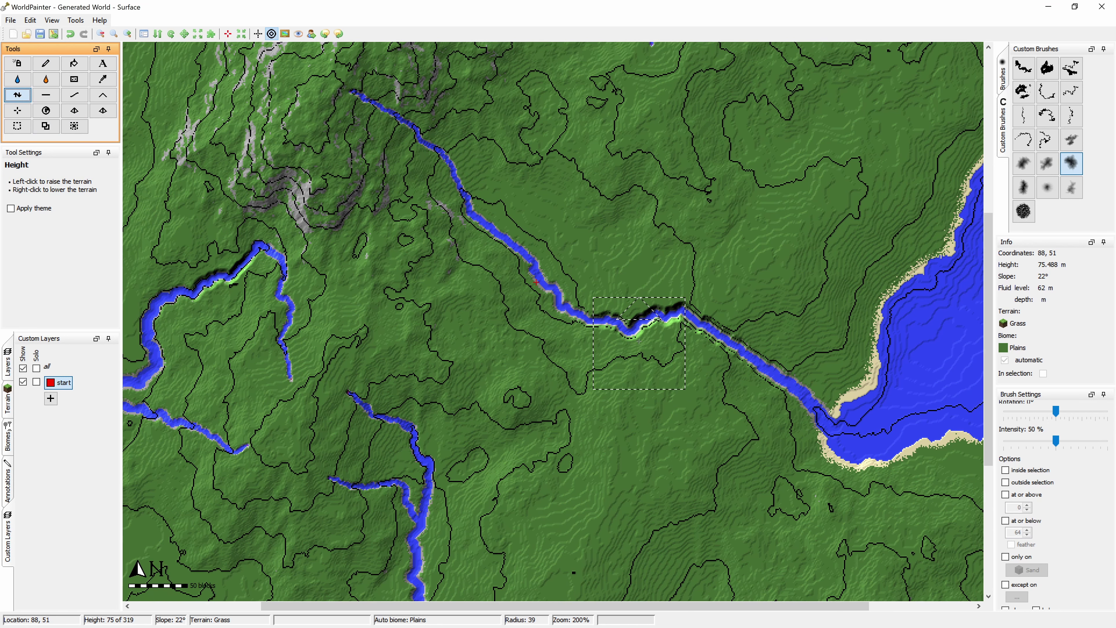
{"action": "middle_click_drag", "start_coordinate": [516, 317], "coordinate": [511, 342]}
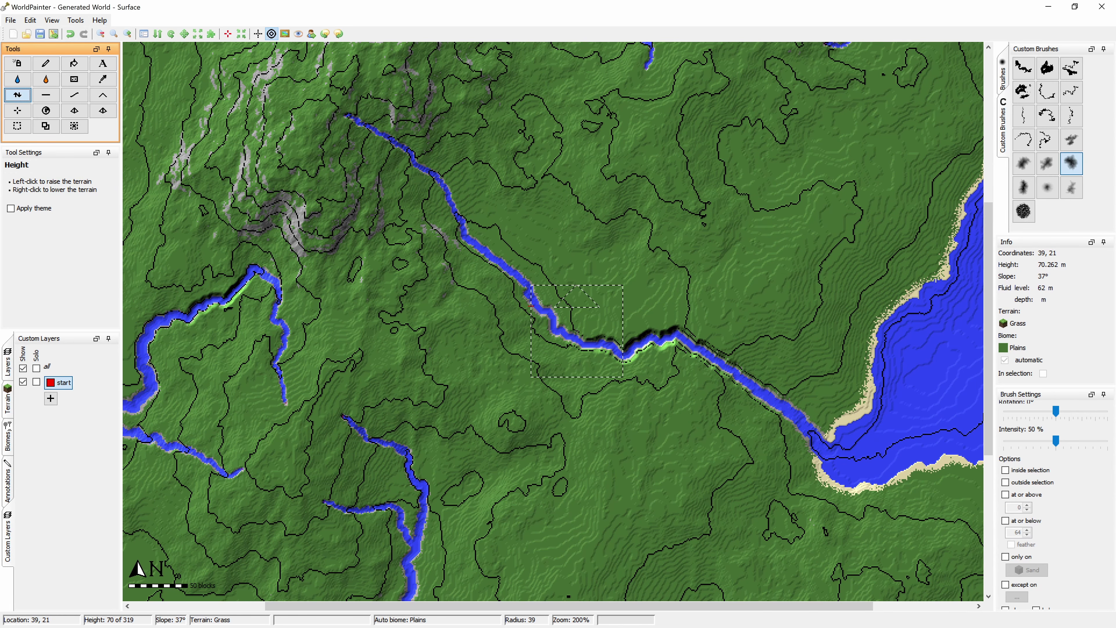
{"action": "key", "text": "ctrl+z"}
Raise the terrain with the Height brush at 50 % intensity across the former course of the river to the eastern bay.
{"action": "scroll", "coordinate": [684, 270], "scroll_direction": "down", "scroll_amount": 1}
{"action": "mouse_move", "coordinate": [684, 267]}
{"action": "left_mouse_down"}
{"action": "mouse_move", "coordinate": [667, 375]}
{"action": "mouse_move", "coordinate": [659, 250]}
{"action": "mouse_move", "coordinate": [642, 364]}
{"action": "left_mouse_up"}
{"action": "scroll", "coordinate": [686, 296], "scroll_direction": "down", "scroll_amount": 1}
{"action": "mouse_move", "coordinate": [510, 359]}
{"action": "left_mouse_down"}
{"action": "mouse_move", "coordinate": [492, 438]}
{"action": "mouse_move", "coordinate": [487, 420]}
{"action": "mouse_move", "coordinate": [514, 409]}
{"action": "left_mouse_up"}
{"action": "scroll", "coordinate": [531, 352], "scroll_direction": "up", "scroll_amount": 3}
{"action": "scroll", "coordinate": [476, 277], "scroll_direction": "up", "scroll_amount": 4}
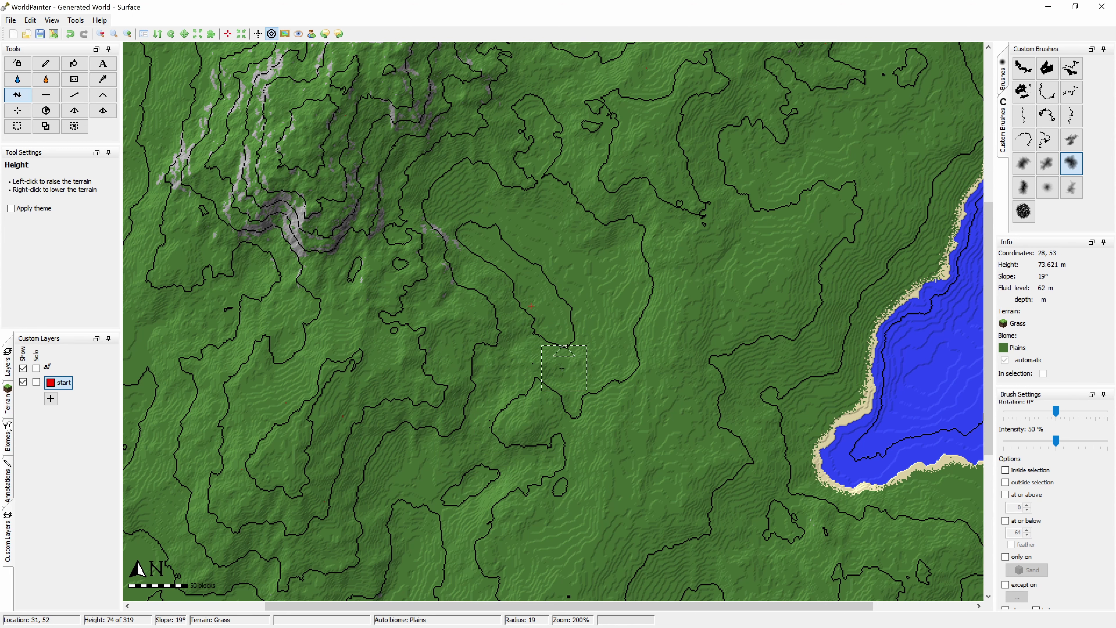
{"action": "middle_click_drag", "start_coordinate": [459, 499], "coordinate": [496, 341]}
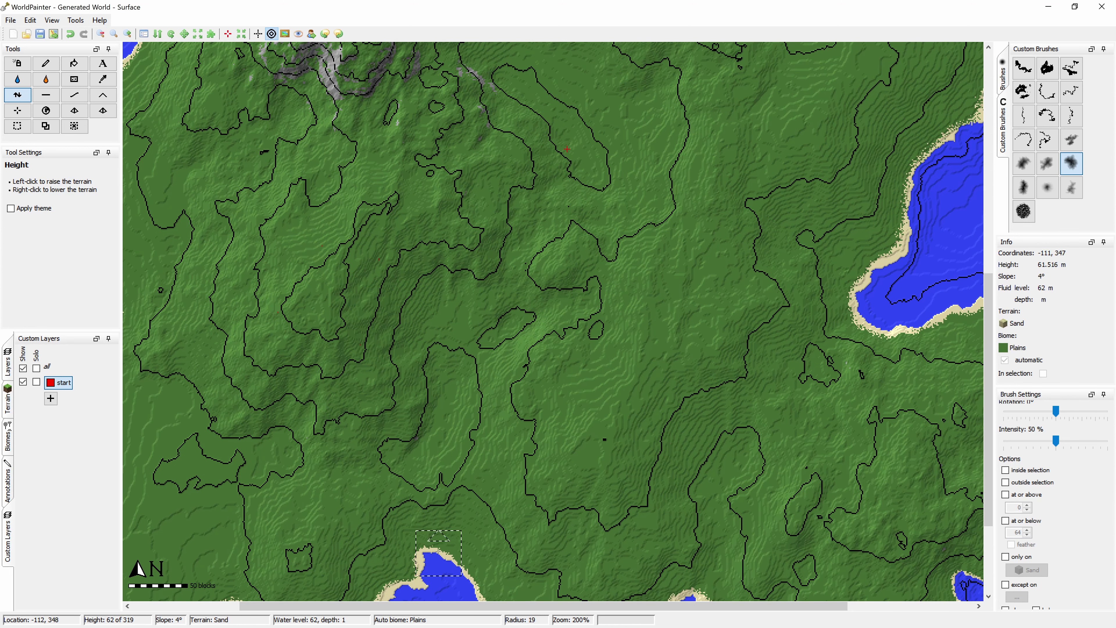
{"action": "middle_click_drag", "start_coordinate": [558, 359], "coordinate": [526, 449]}
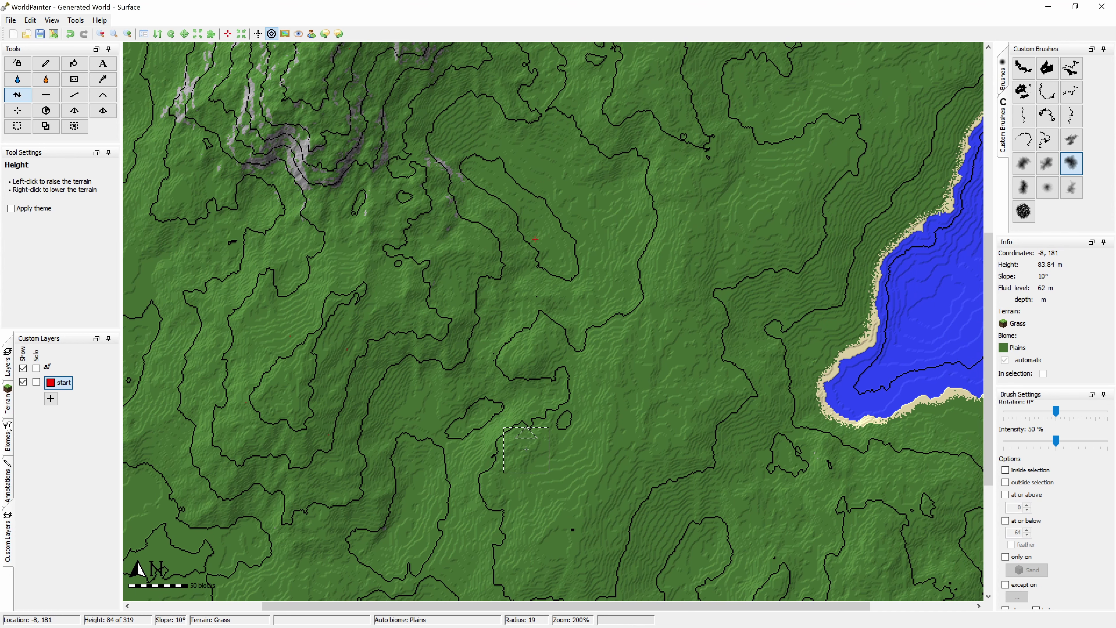
Open the script runner with river_script1.2.js and set the river width at the ocean to 30.
{"action": "left_click", "coordinate": [75, 20]}
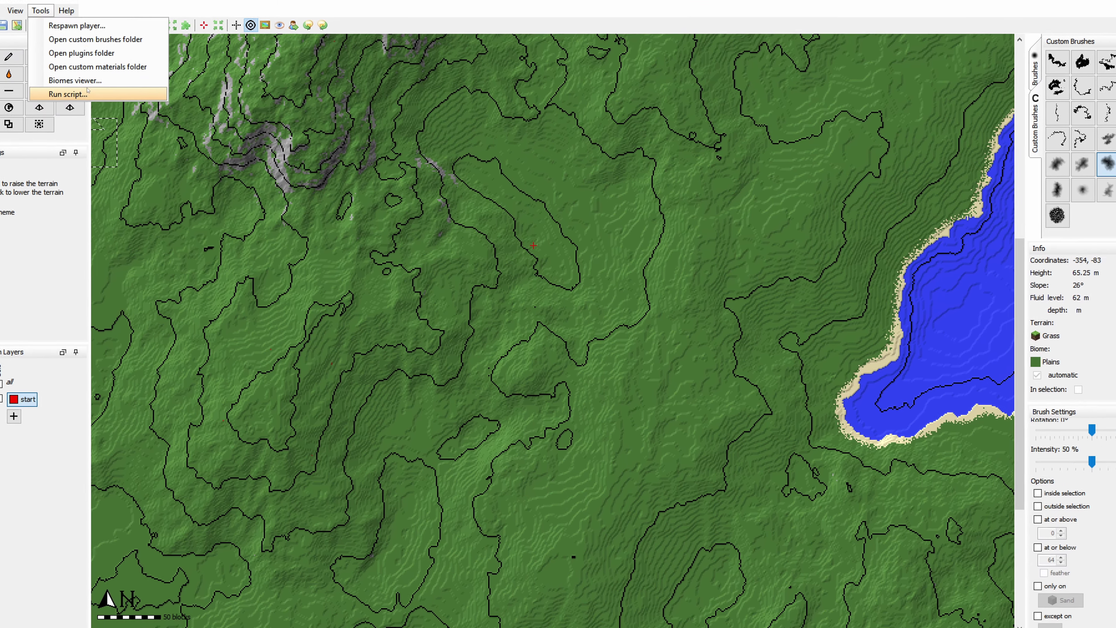
{"action": "left_click", "coordinate": [87, 94]}
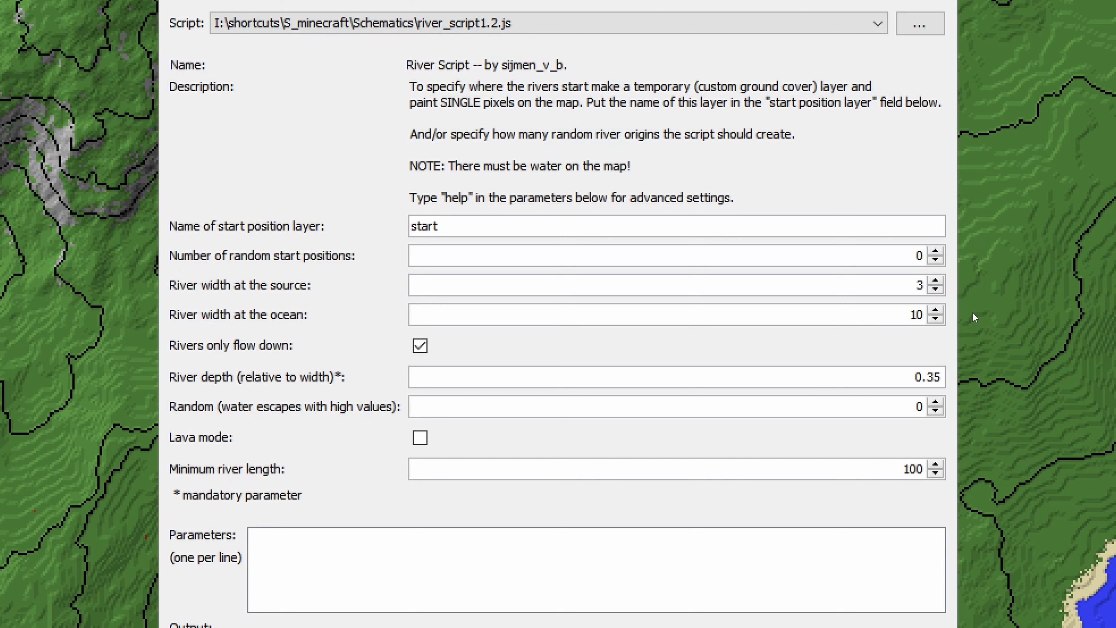
{"action": "type", "text": "3"}
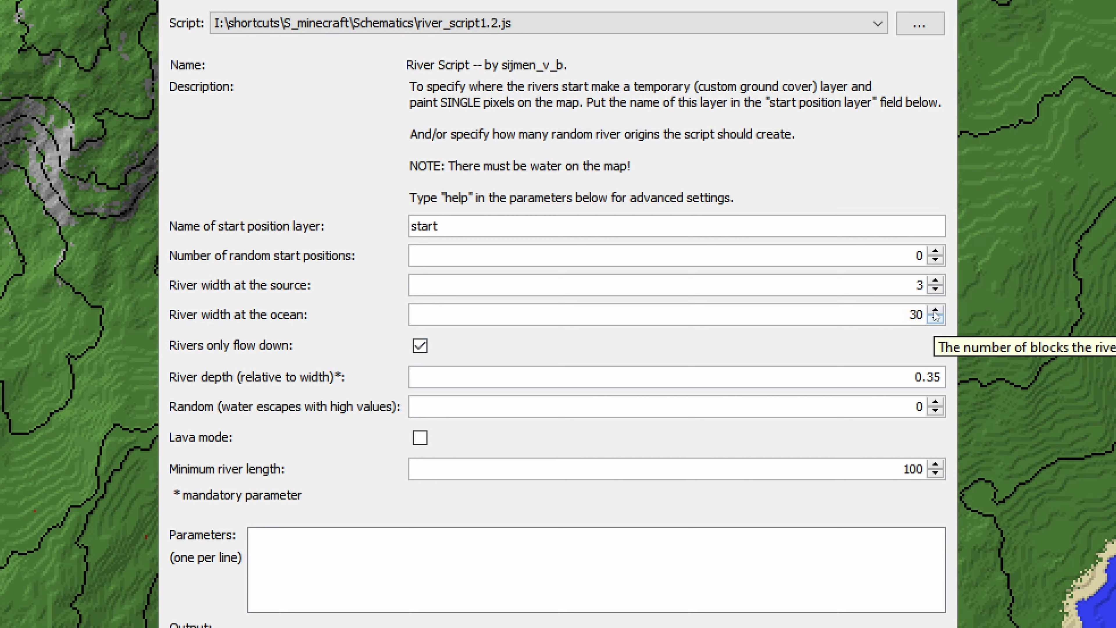
{"action": "left_click", "coordinate": [936, 310]}
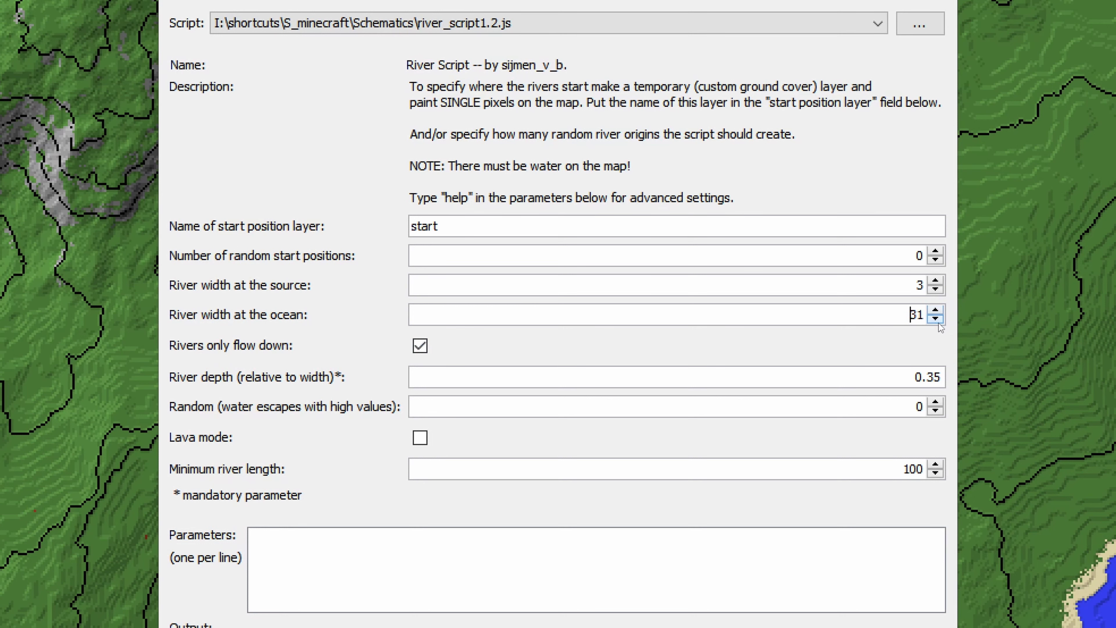
{"action": "left_click", "coordinate": [938, 321]}
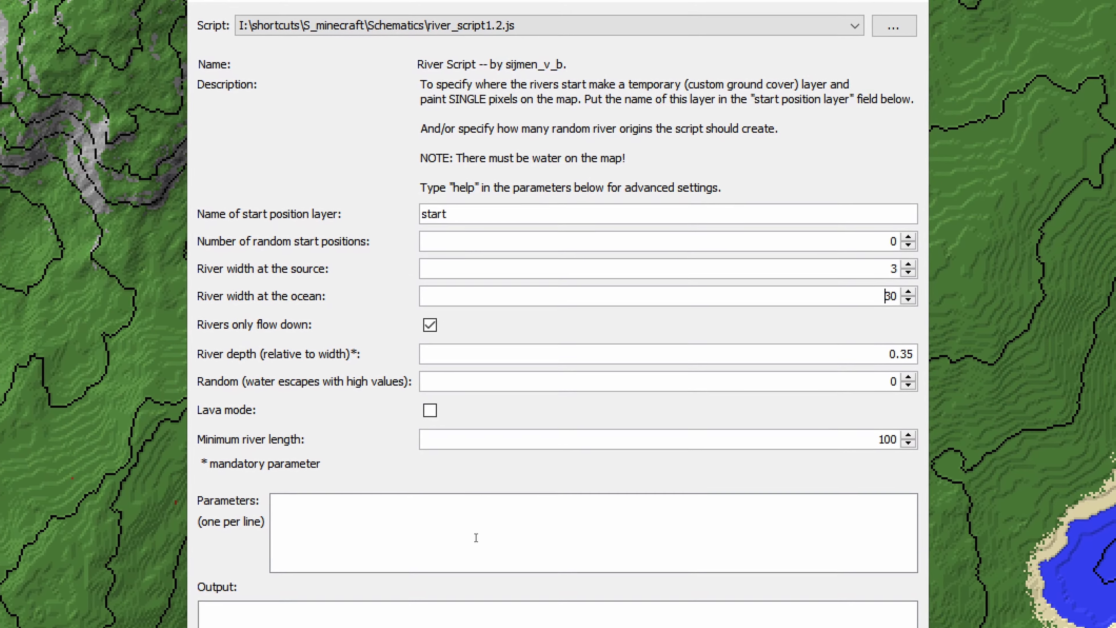
Run the river script with the parameters t and sand, one per line, and close the dialog.
{"action": "left_click", "coordinate": [470, 575]}
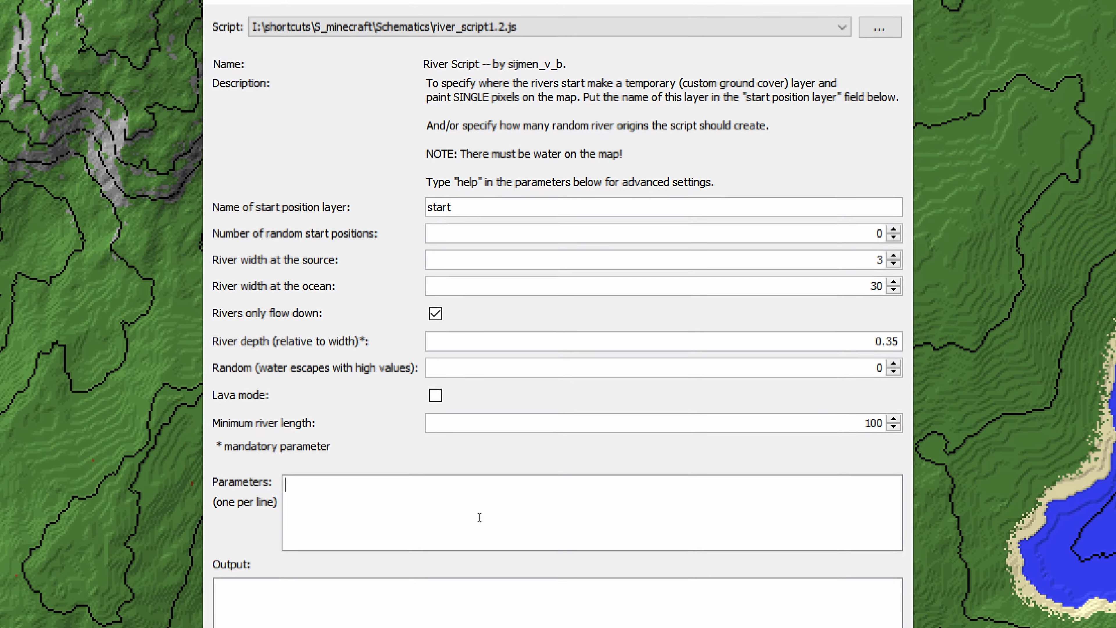
{"action": "type", "text": "t"}
{"action": "key", "text": "Return"}
{"action": "type", "text": "sand"}
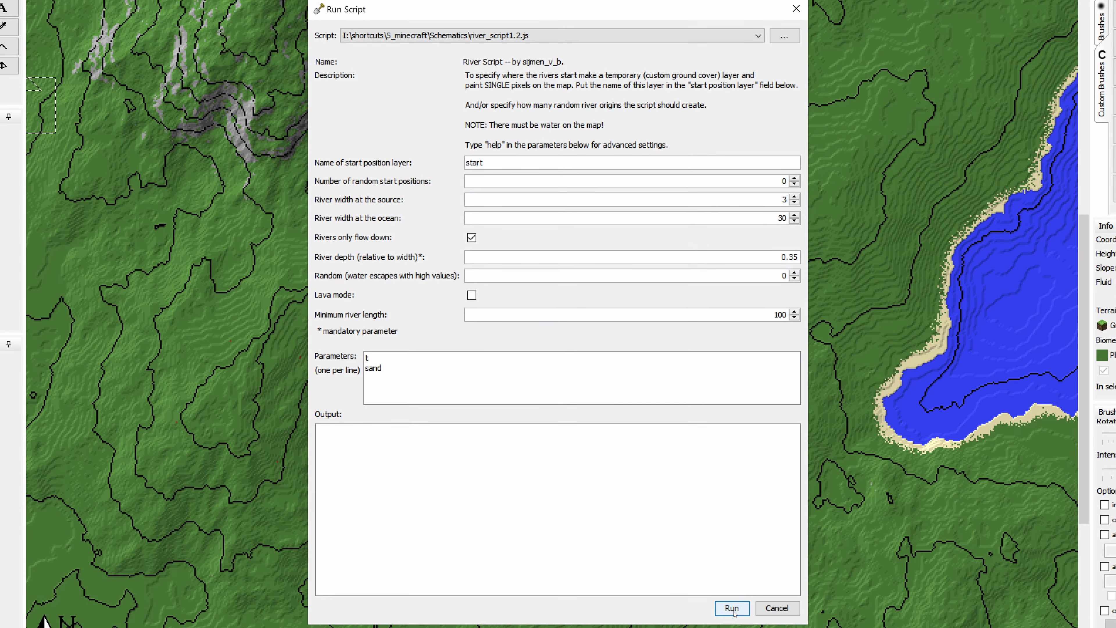
{"action": "left_click", "coordinate": [733, 609]}
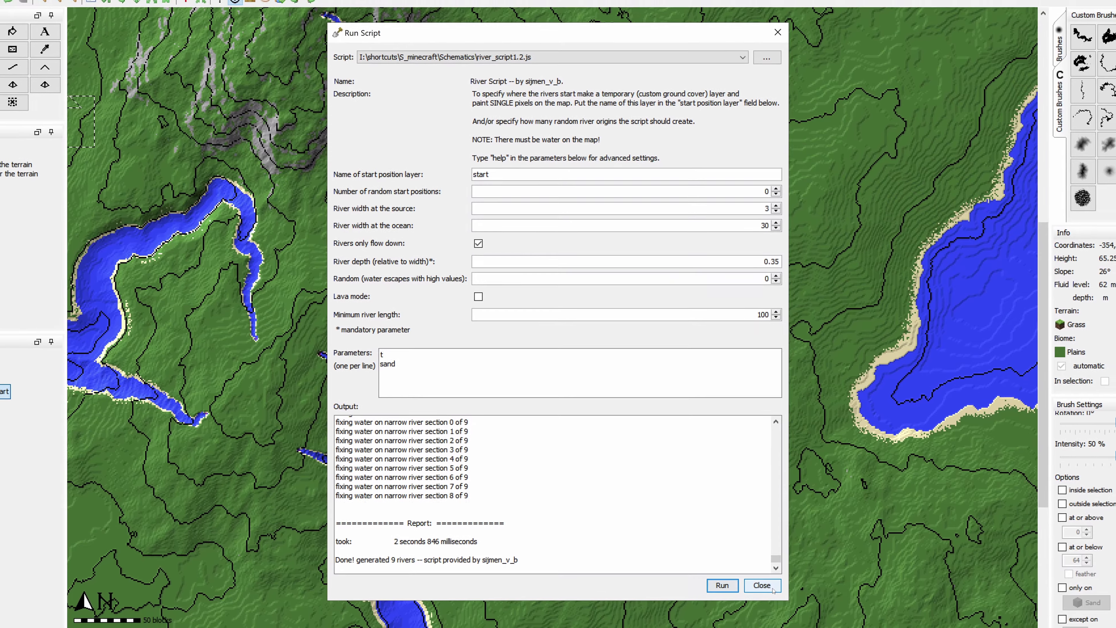
{"action": "left_click", "coordinate": [788, 610]}
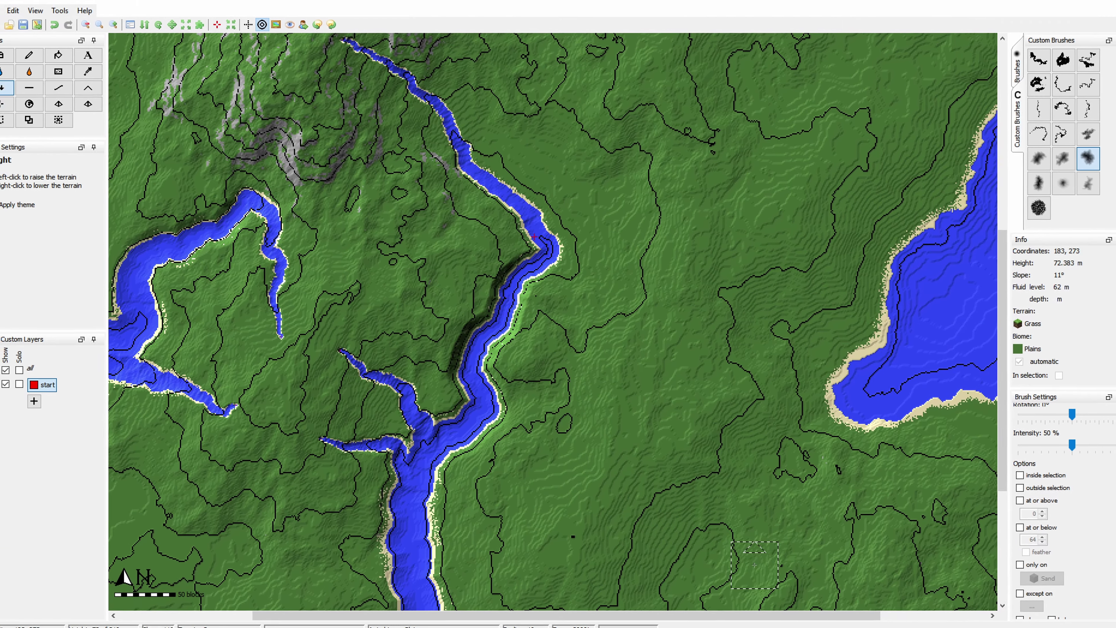
{"action": "middle_click_drag", "start_coordinate": [524, 364], "coordinate": [553, 397]}
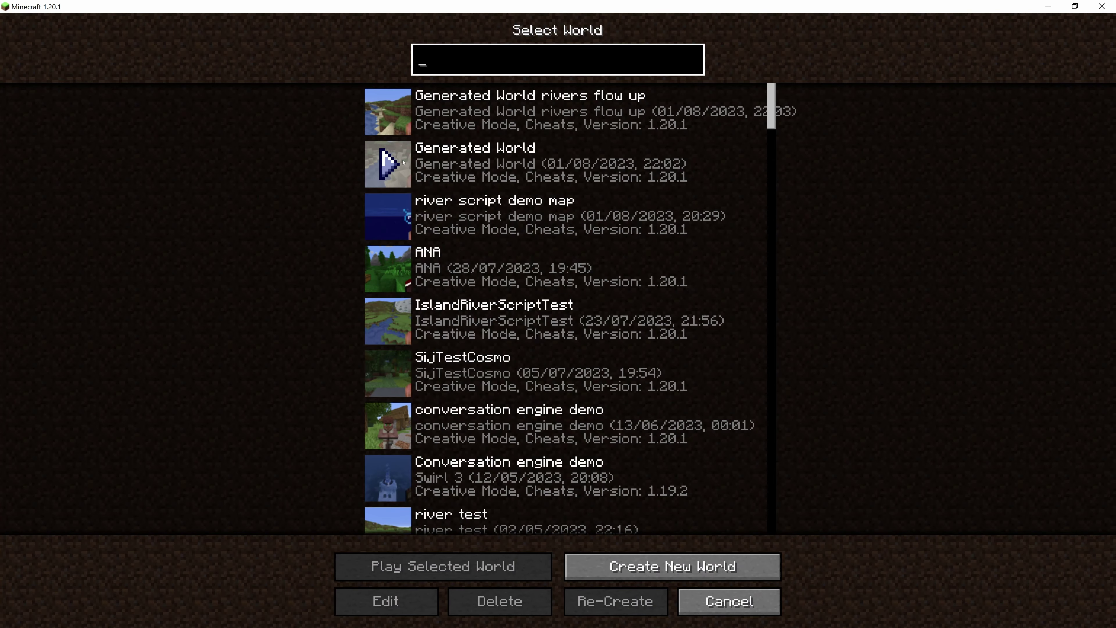
Switch to Minecraft, open the Generated World save to inspect the rivers in game, and quit back to the title screen.
{"action": "left_click", "coordinate": [403, 163]}
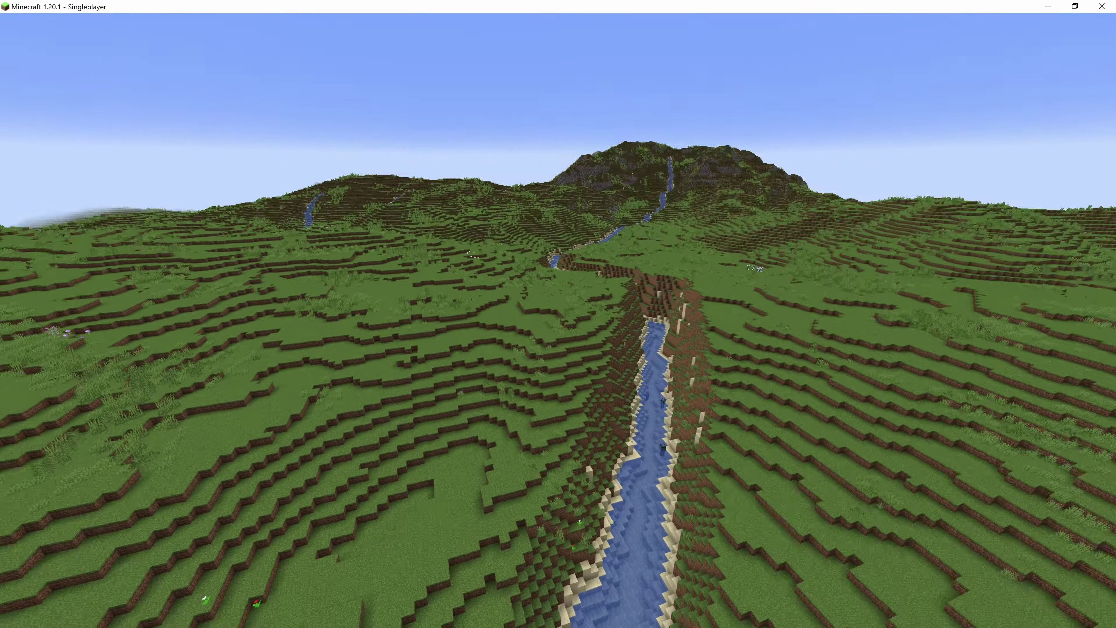
{"action": "key", "text": "Escape"}
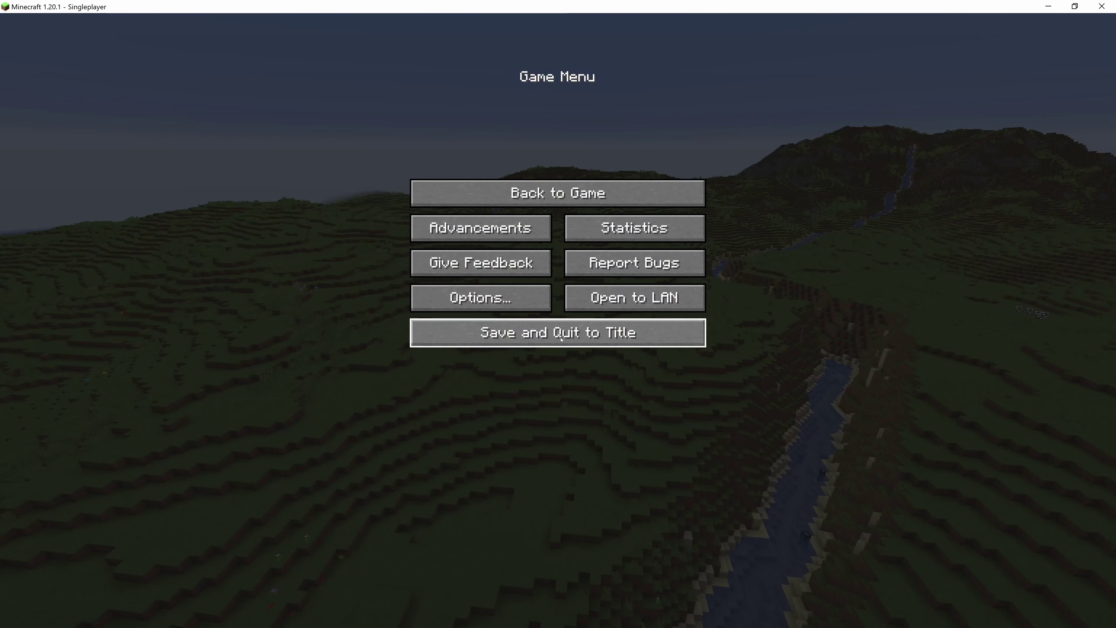
{"action": "left_click", "coordinate": [558, 331]}
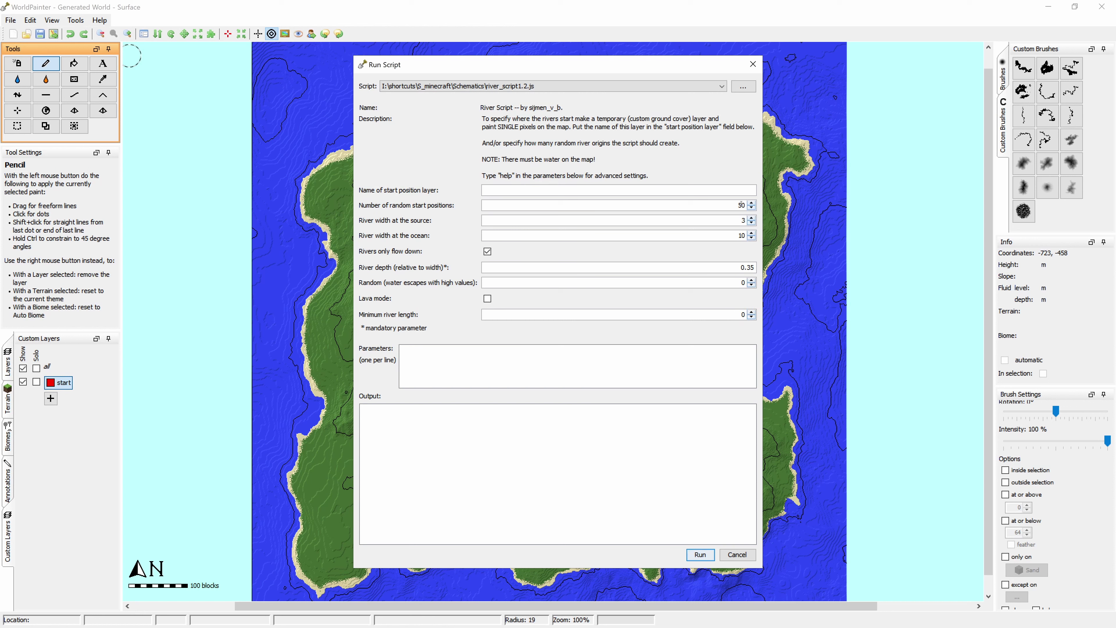
Run the river script in WorldPainter with 50 random start positions and a minimum river length of 0, and close the dialog.
{"action": "left_click", "coordinate": [701, 555]}
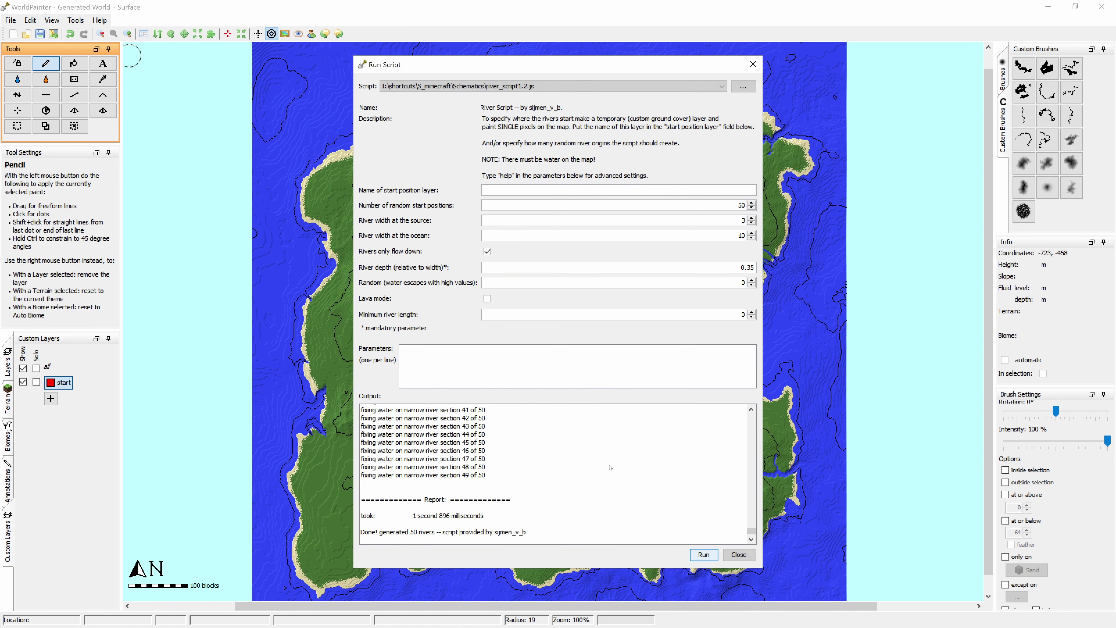
{"action": "left_click", "coordinate": [738, 555]}
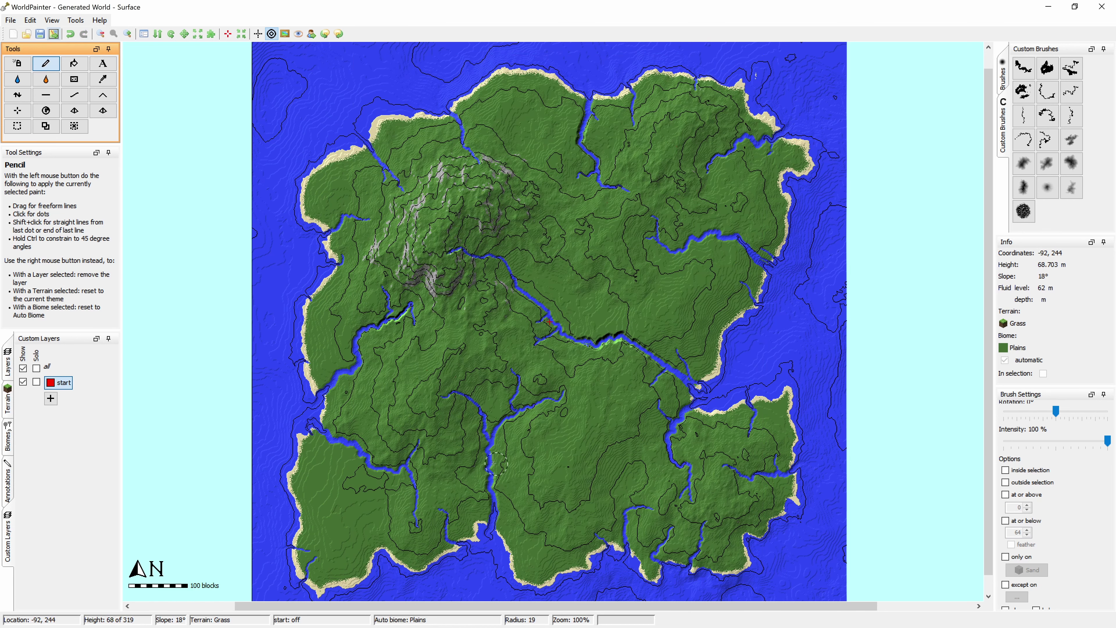
Examine the short rivers generated along the island's southwestern coast, up close and in relation to the longer ones.
{"action": "mouse_move", "coordinate": [308, 563]}
{"action": "middle_mouse_down"}
{"action": "mouse_move", "coordinate": [459, 481]}
{"action": "mouse_move", "coordinate": [571, 398]}
{"action": "middle_mouse_up"}
{"action": "scroll", "coordinate": [572, 415], "scroll_direction": "up", "scroll_amount": 2, "text": "ctrl"}
{"action": "middle_click_drag", "start_coordinate": [608, 462], "coordinate": [591, 255]}
{"action": "scroll", "coordinate": [633, 415], "scroll_direction": "up", "scroll_amount": 1, "text": "ctrl"}
{"action": "middle_click_drag", "start_coordinate": [636, 420], "coordinate": [595, 340]}
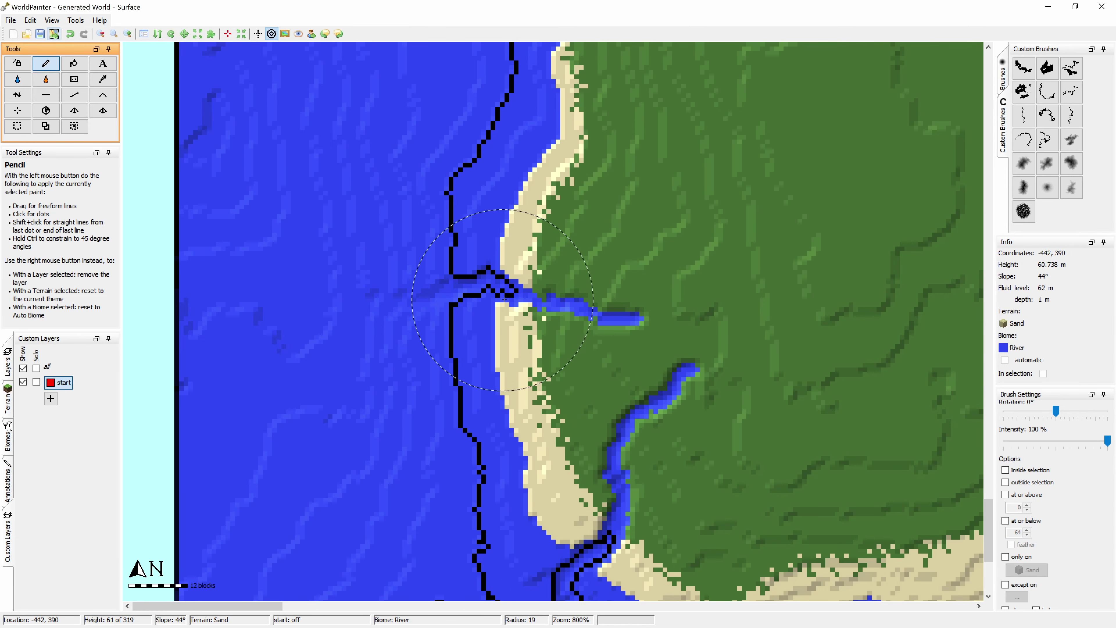
{"action": "scroll", "coordinate": [693, 317], "scroll_direction": "down", "scroll_amount": 1}
{"action": "scroll", "coordinate": [695, 317], "scroll_direction": "down", "scroll_amount": 1, "text": "ctrl"}
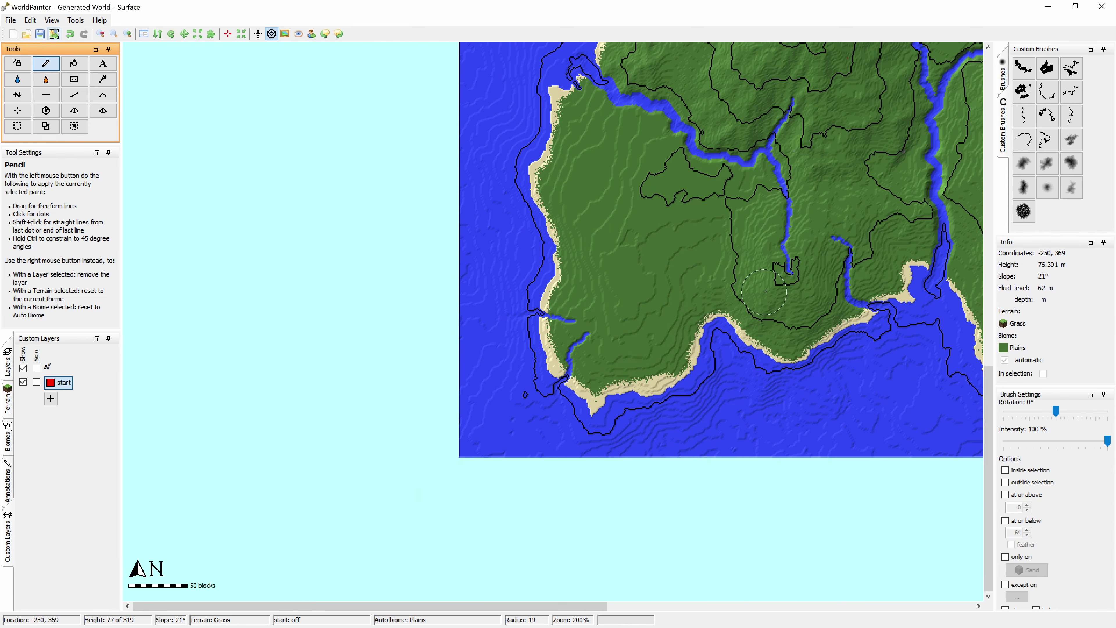
{"action": "scroll", "coordinate": [831, 224], "scroll_direction": "down", "scroll_amount": 1, "text": "ctrl"}
{"action": "middle_click_drag", "start_coordinate": [817, 200], "coordinate": [551, 331]}
Undo the random rivers and rerun the river script with 50 random start positions and a minimum river length of 200.
{"action": "key", "text": "ctrl+z"}
{"action": "left_click", "coordinate": [75, 20]}
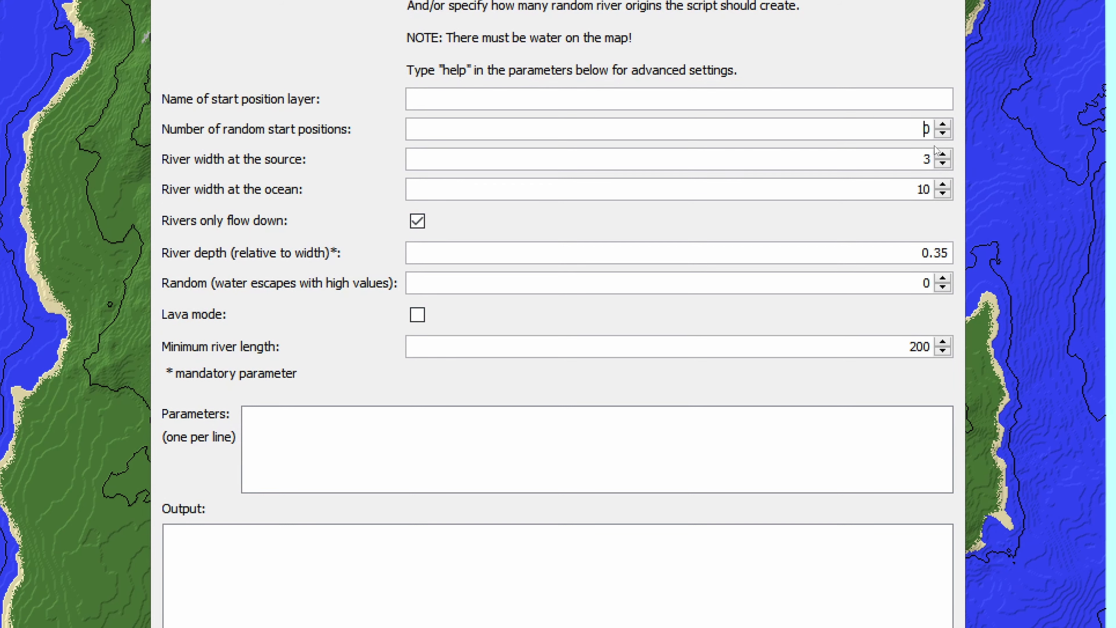
{"action": "type", "text": "5"}
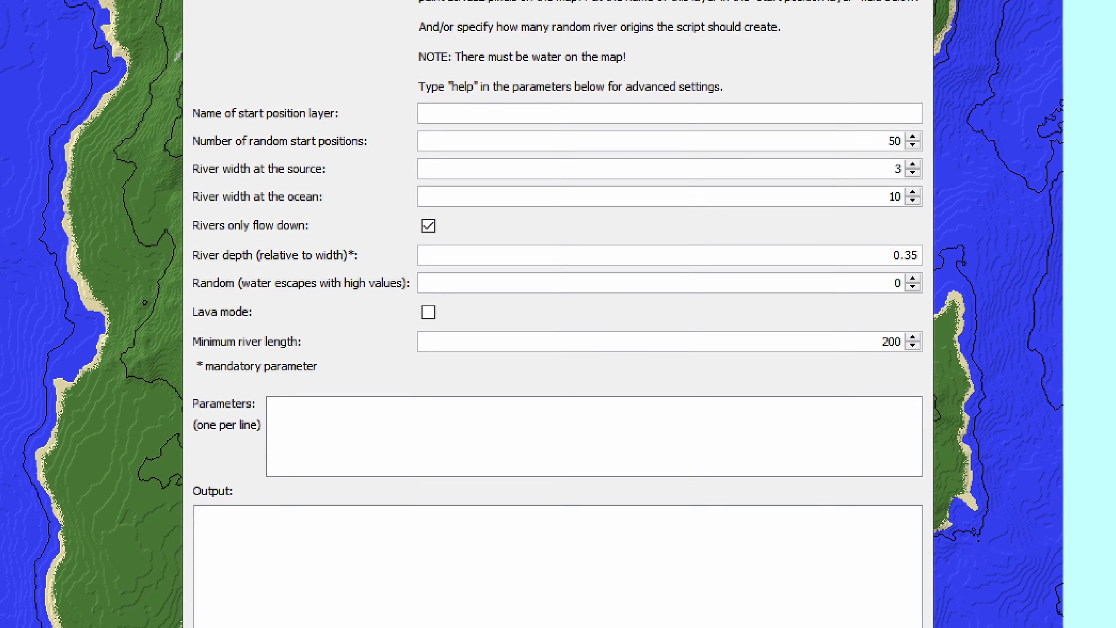
{"action": "left_click", "coordinate": [724, 601]}
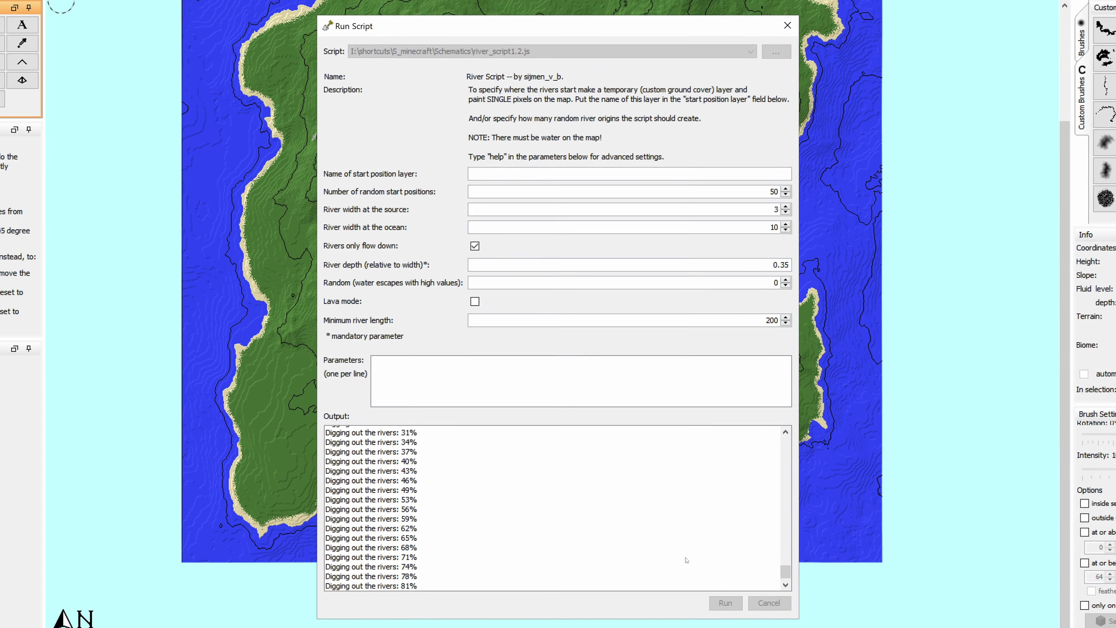
{"action": "left_click", "coordinate": [769, 601]}
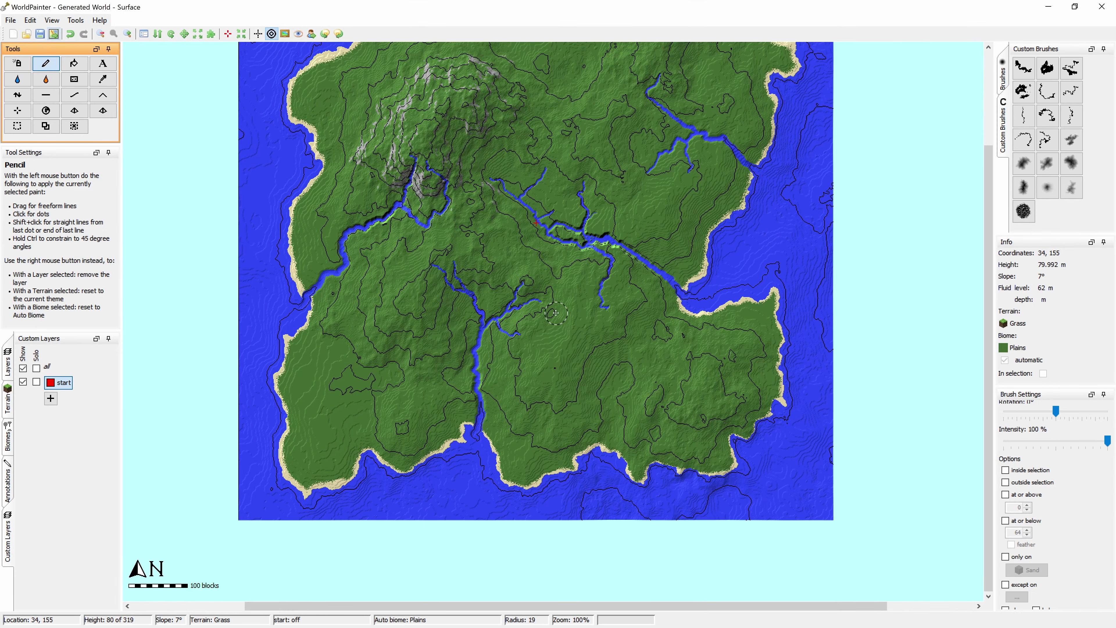
{"action": "middle_click_drag", "start_coordinate": [556, 313], "coordinate": [528, 418]}
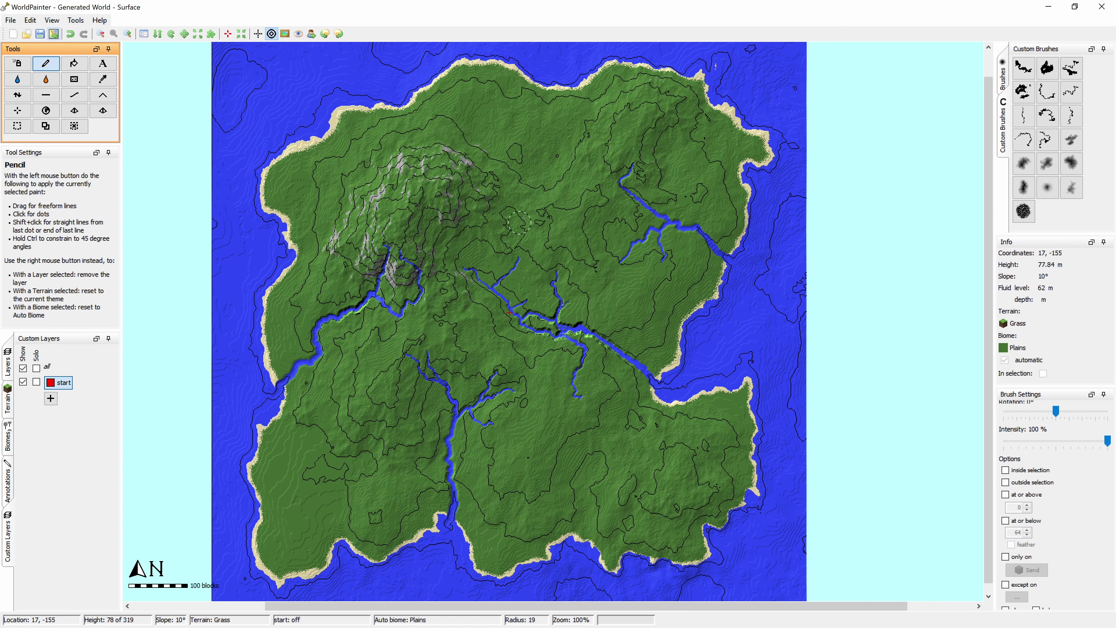
{"action": "middle_click_drag", "start_coordinate": [392, 377], "coordinate": [497, 351]}
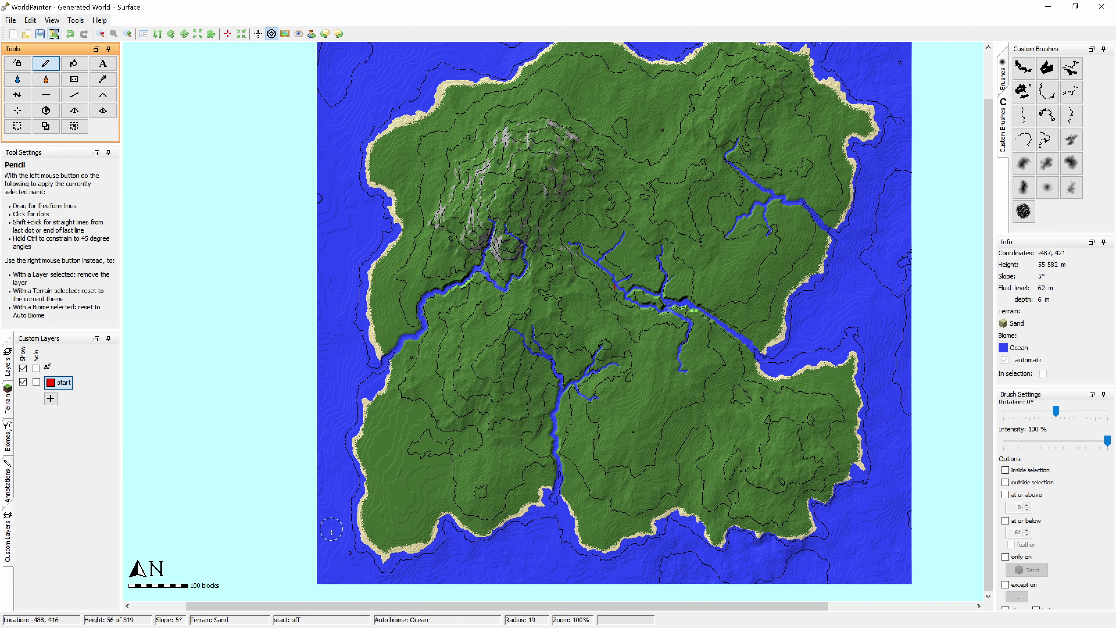
{"action": "middle_click_drag", "start_coordinate": [486, 453], "coordinate": [401, 487]}
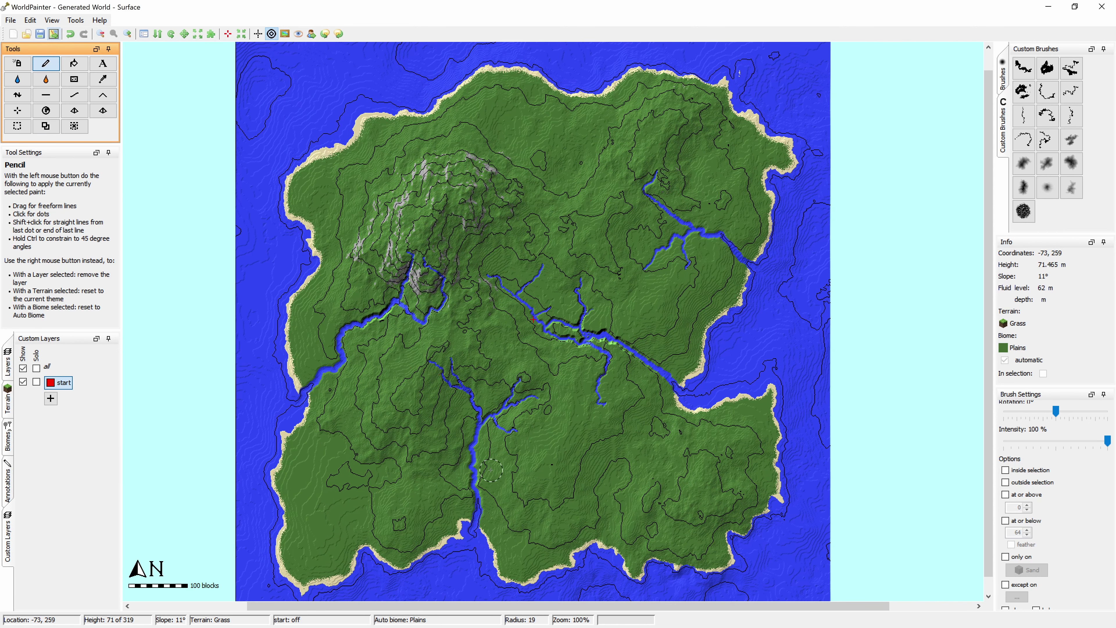
{"action": "middle_click_drag", "start_coordinate": [485, 469], "coordinate": [434, 459]}
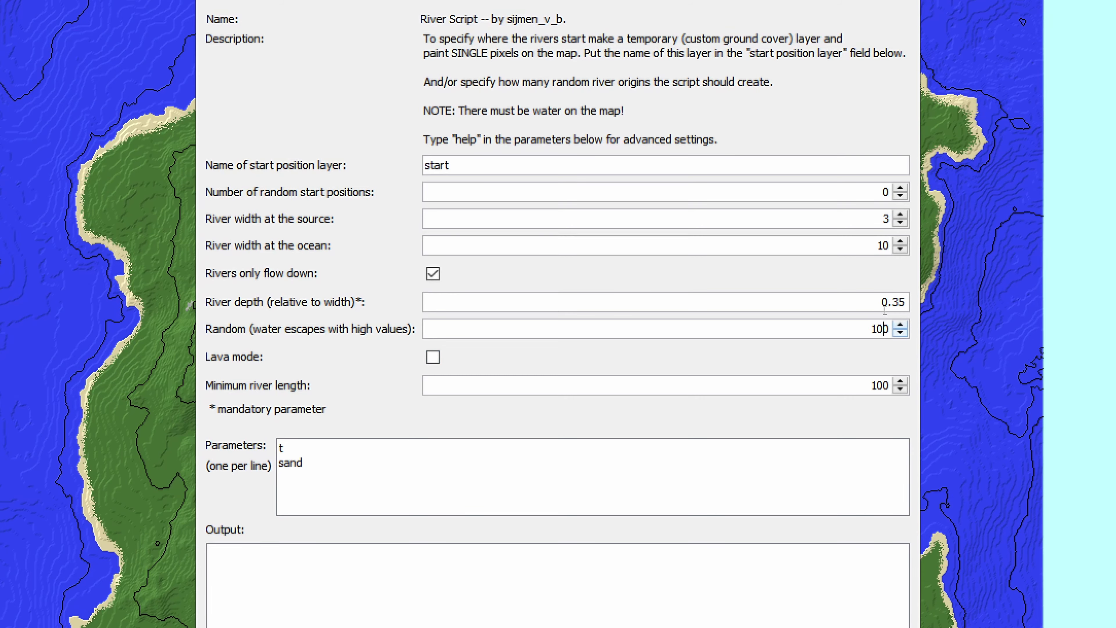
Run the river script with the start layer, a Random value of 100 and the parameters t and sand, and inspect the rivers.
{"action": "left_click_drag", "start_coordinate": [891, 333], "coordinate": [868, 334]}
{"action": "left_click", "coordinate": [700, 555]}
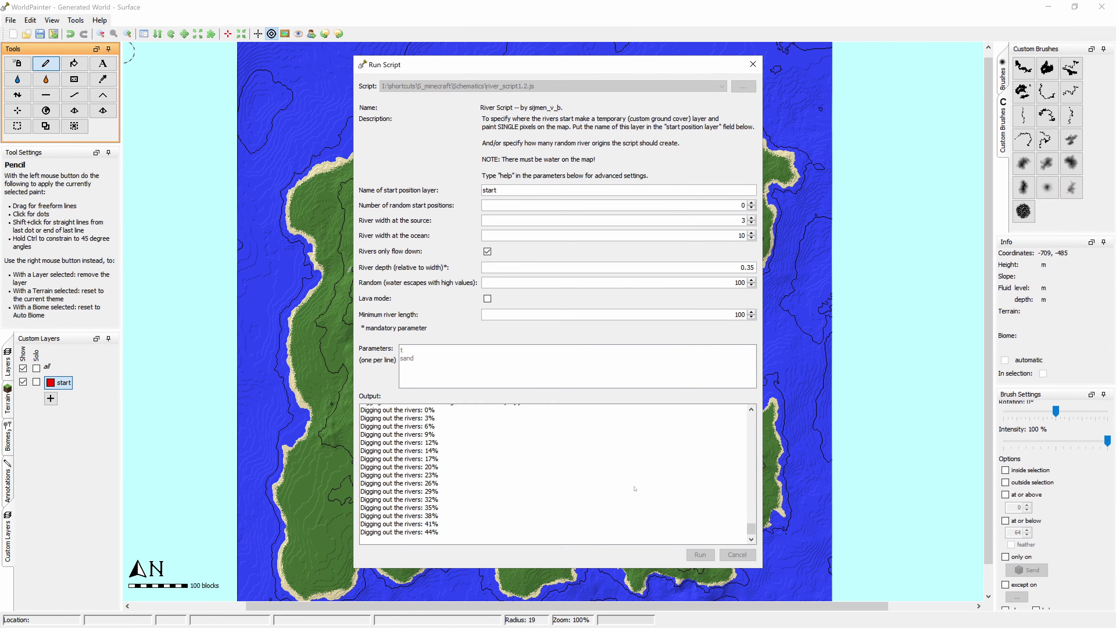
{"action": "left_click", "coordinate": [737, 555]}
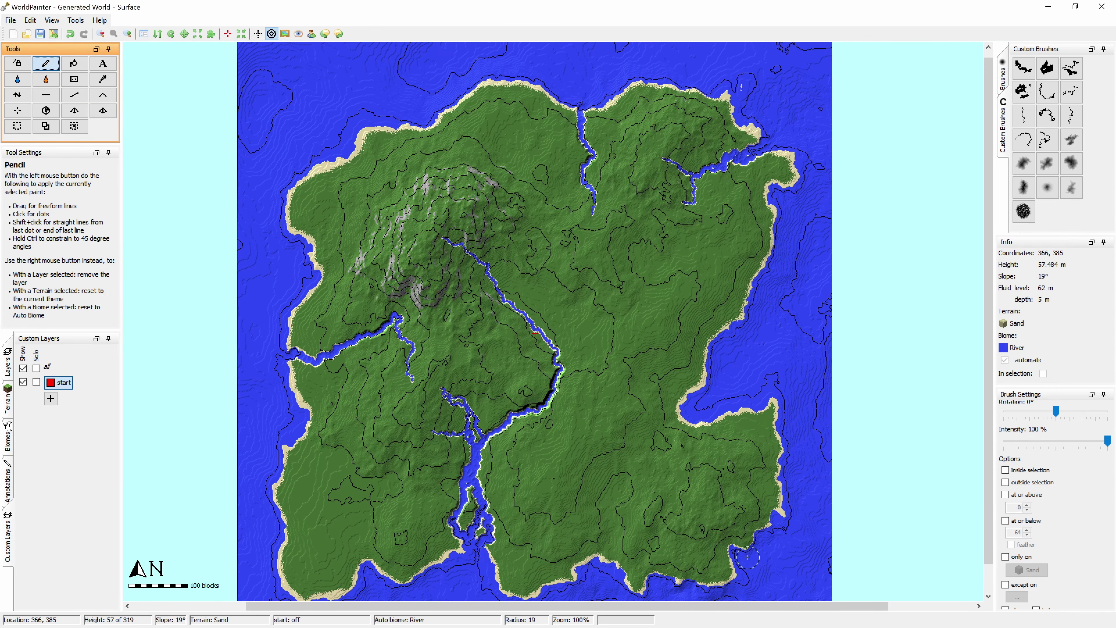
{"action": "scroll", "coordinate": [553, 322], "scroll_direction": "up", "scroll_amount": 2}
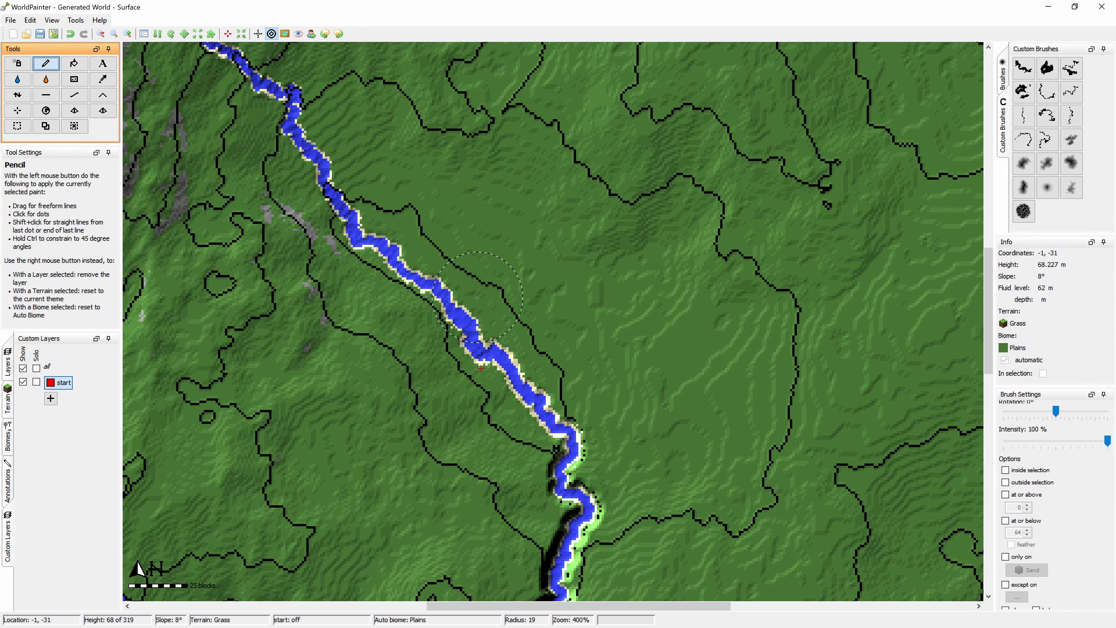
{"action": "middle_click_drag", "start_coordinate": [408, 370], "coordinate": [626, 147]}
{"action": "middle_click_drag", "start_coordinate": [606, 451], "coordinate": [656, 207]}
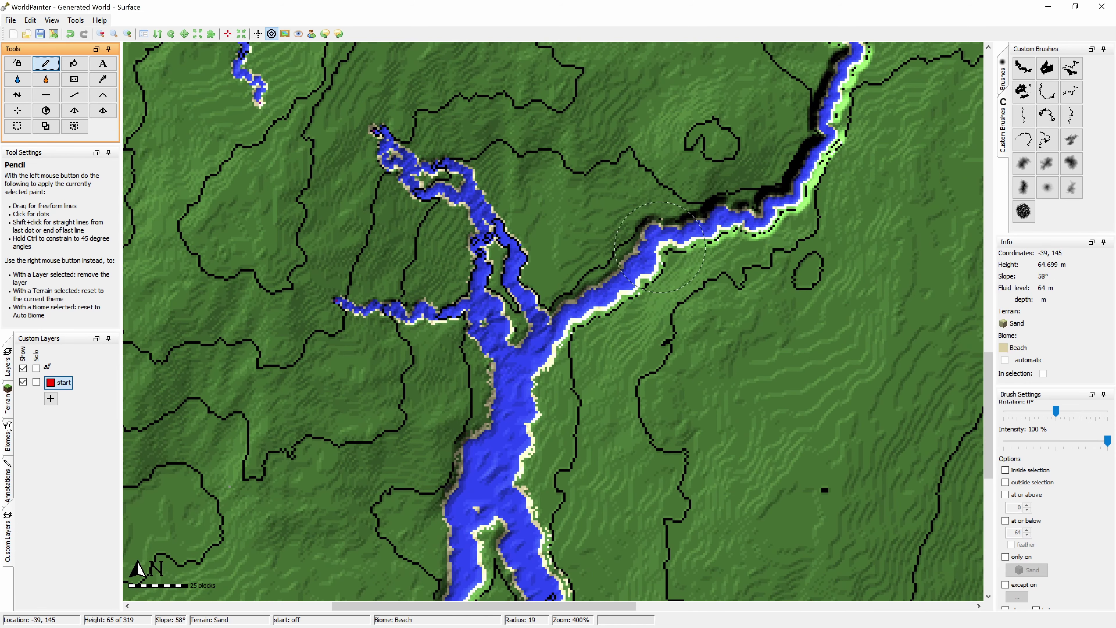
Examine the rivers generated with the high Random value, from the southern river mouth up to the mountain.
{"action": "middle_click_drag", "start_coordinate": [654, 378], "coordinate": [673, 166]}
{"action": "middle_click_drag", "start_coordinate": [607, 365], "coordinate": [609, 270]}
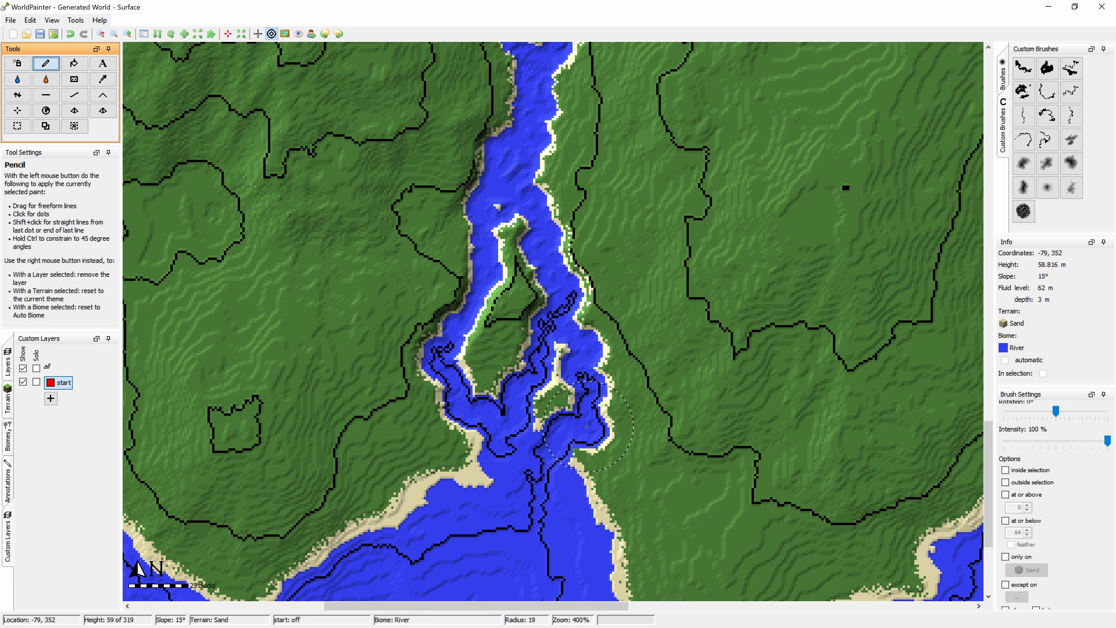
{"action": "middle_click_drag", "start_coordinate": [585, 425], "coordinate": [564, 385]}
{"action": "scroll", "coordinate": [579, 420], "scroll_direction": "down", "scroll_amount": 1}
{"action": "middle_click_drag", "start_coordinate": [598, 337], "coordinate": [599, 356]}
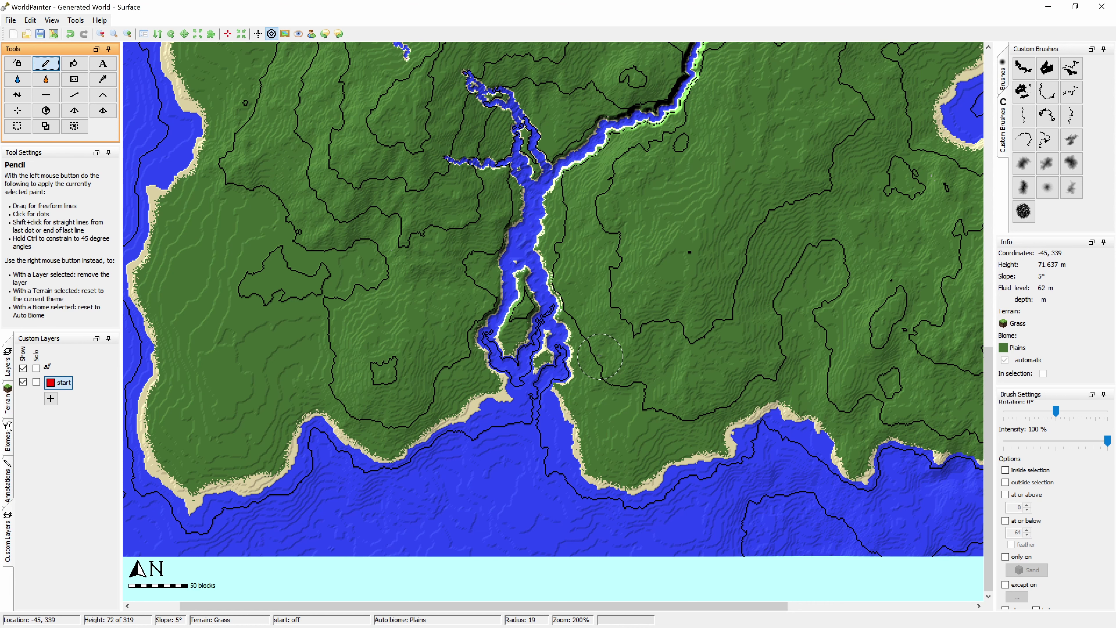
{"action": "middle_click_drag", "start_coordinate": [647, 229], "coordinate": [638, 436]}
{"action": "middle_click_drag", "start_coordinate": [648, 284], "coordinate": [661, 334]}
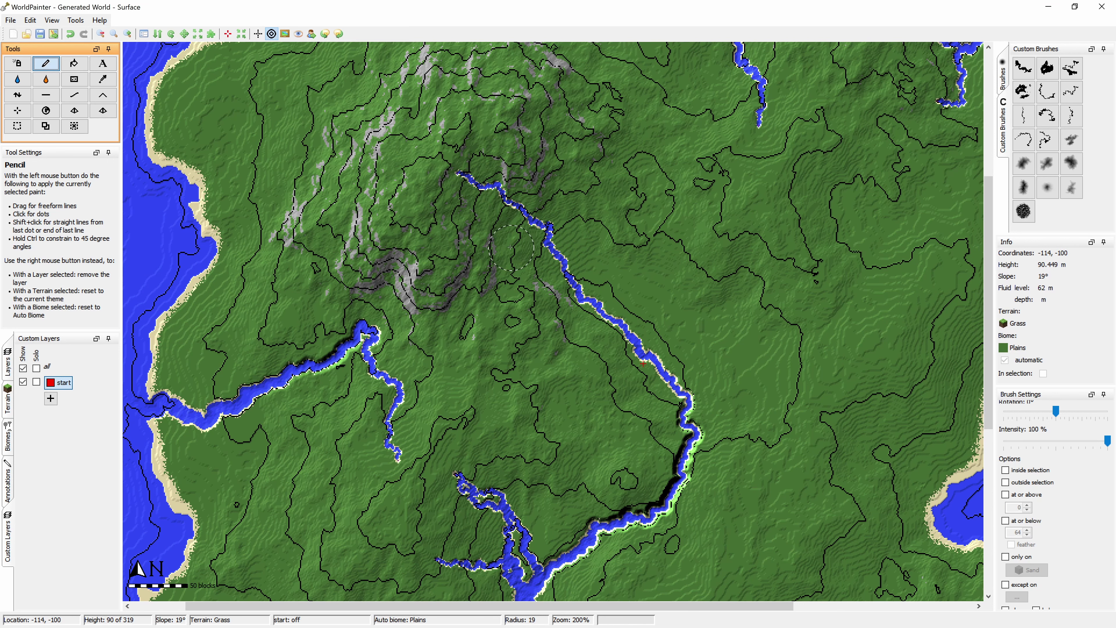
{"action": "middle_click_drag", "start_coordinate": [589, 446], "coordinate": [555, 357]}
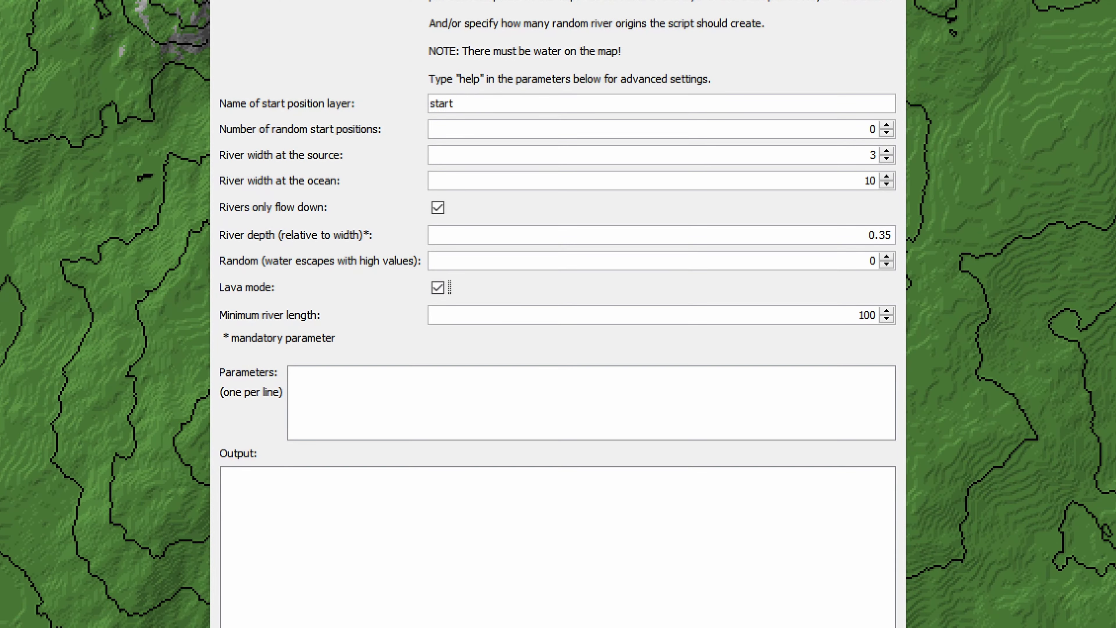
Run the river script in lava mode with the start layer and a minimum river length of 100, and inspect the lava rivers.
{"action": "left_click", "coordinate": [717, 577]}
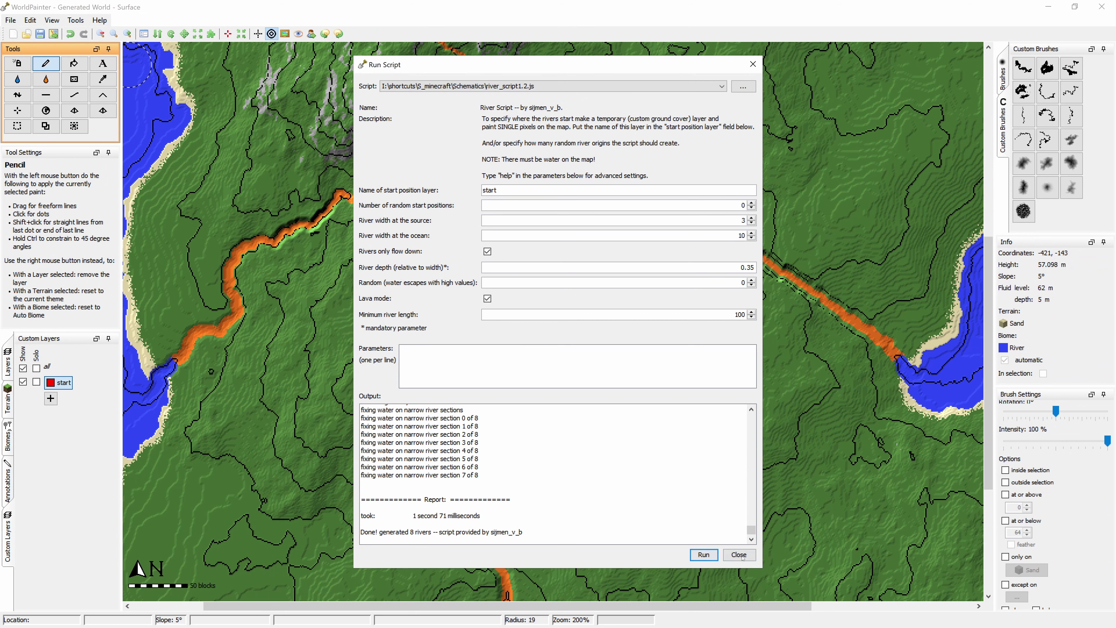
{"action": "left_click", "coordinate": [742, 557]}
{"action": "middle_click_drag", "start_coordinate": [644, 392], "coordinate": [693, 351]}
{"action": "scroll", "coordinate": [705, 354], "scroll_direction": "down", "scroll_amount": 1, "text": "ctrl"}
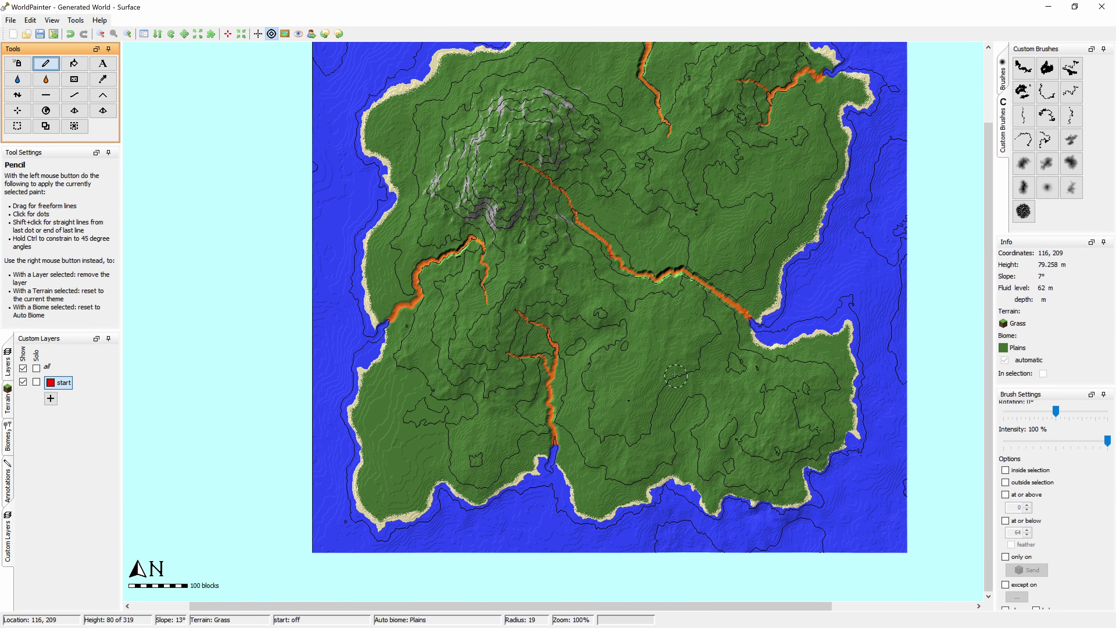
{"action": "middle_click_drag", "start_coordinate": [624, 285], "coordinate": [653, 364]}
{"action": "scroll", "coordinate": [646, 282], "scroll_direction": "up", "scroll_amount": 1}
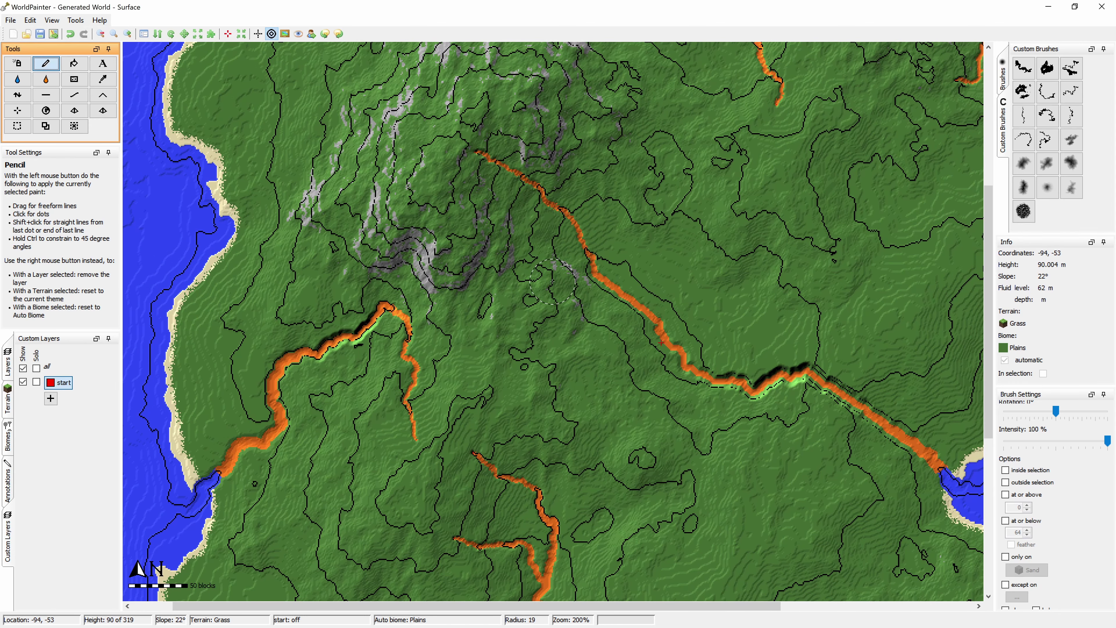
{"action": "left_click", "coordinate": [53, 33]}
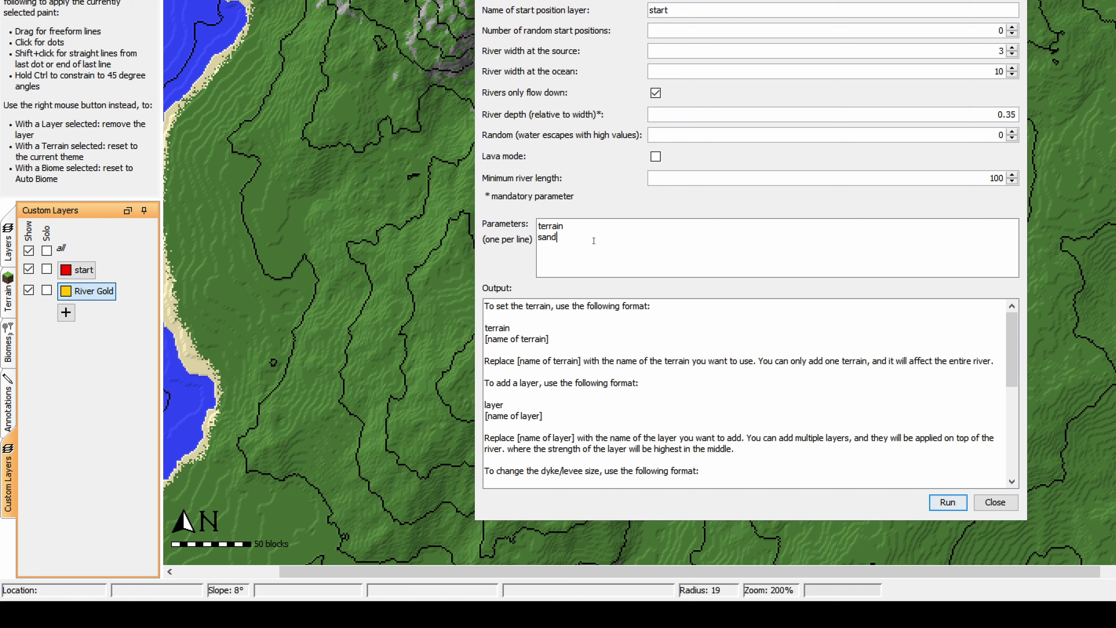
Add the River Gold layer to the script parameters below the sand terrain, using the short keyword l.
{"action": "key", "text": "ctrl+a"}
{"action": "left_click", "coordinate": [595, 254]}
{"action": "key", "text": "Return"}
{"action": "key", "text": "Return"}
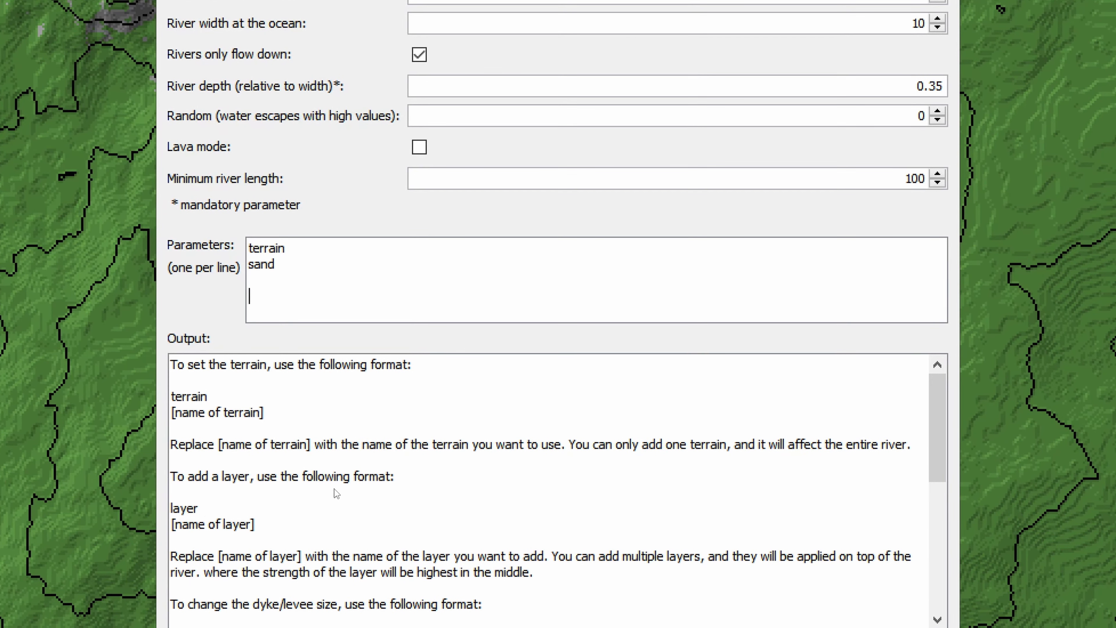
{"action": "type", "text": "layer"}
{"action": "key", "text": "BackSpace"}
{"action": "key", "text": "BackSpace"}
{"action": "key", "text": "BackSpace"}
{"action": "key", "text": "Return"}
{"action": "type", "text": "River Gold"}
{"action": "left_click_drag", "start_coordinate": [360, 319], "coordinate": [262, 286]}
{"action": "left_click", "coordinate": [363, 285]}
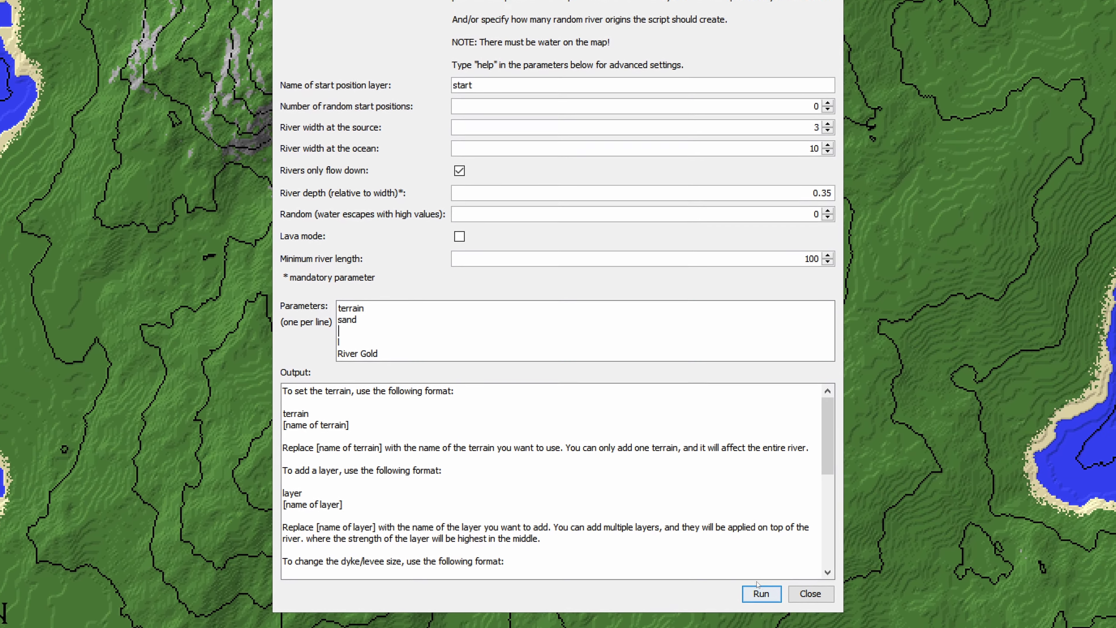
Run the river script with the sand terrain and River Gold layer, close the dialog and inspect the generated rivers.
{"action": "left_click", "coordinate": [759, 592]}
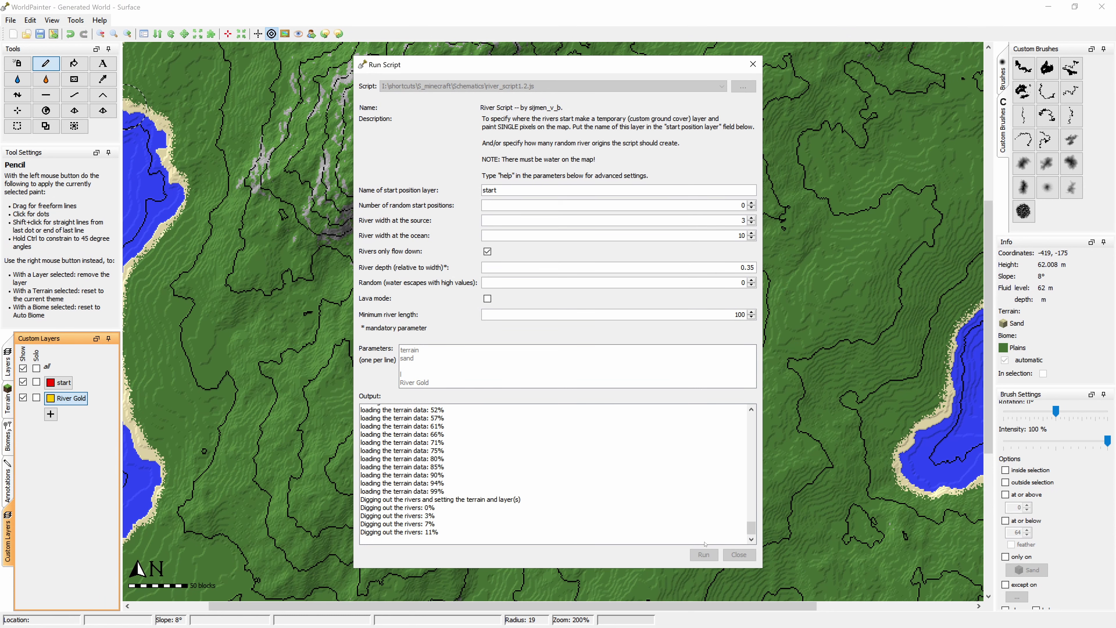
{"action": "left_click", "coordinate": [739, 554]}
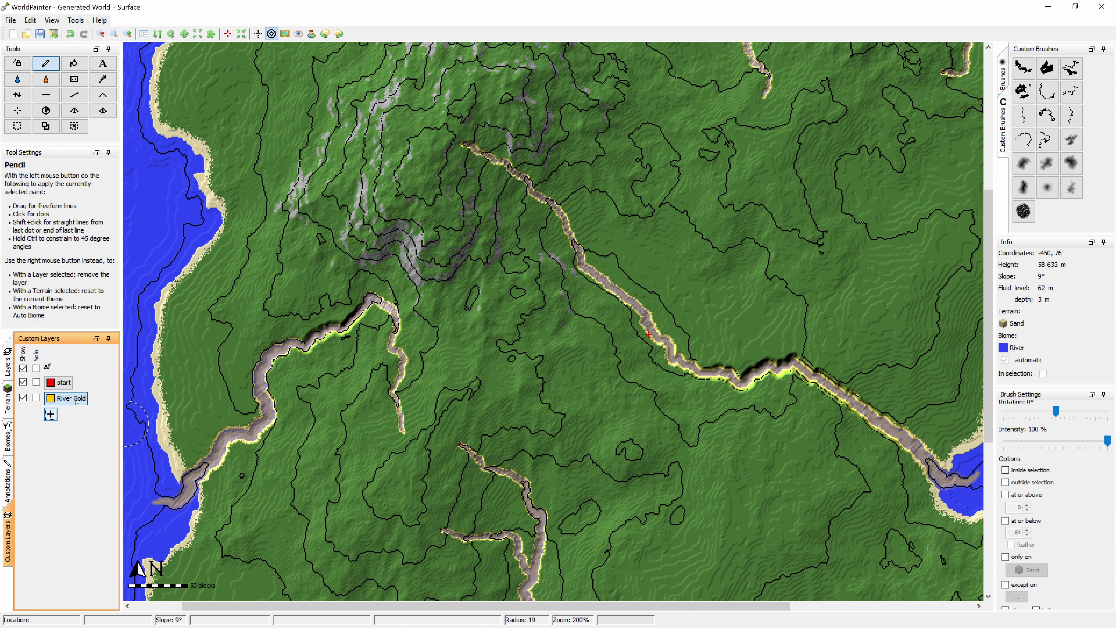
{"action": "middle_click_drag", "start_coordinate": [534, 323], "coordinate": [450, 439]}
{"action": "middle_click_drag", "start_coordinate": [426, 291], "coordinate": [256, 499]}
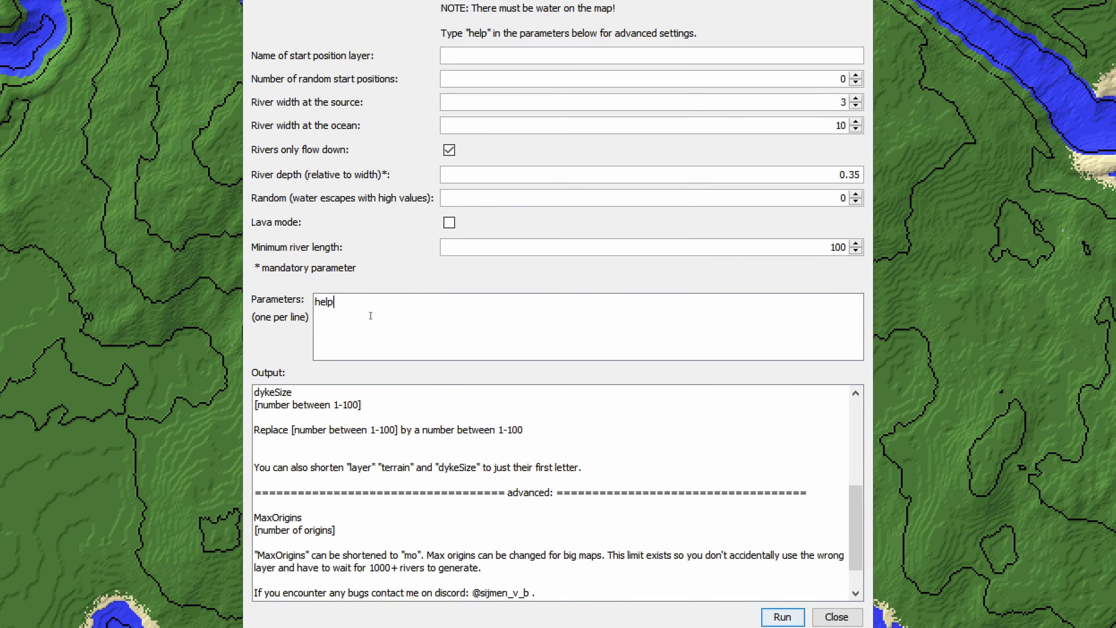
Examine the script's help output for the MaxOrigins and dykeSize parameters and the values they take.
{"action": "left_click_drag", "start_coordinate": [369, 314], "coordinate": [322, 305]}
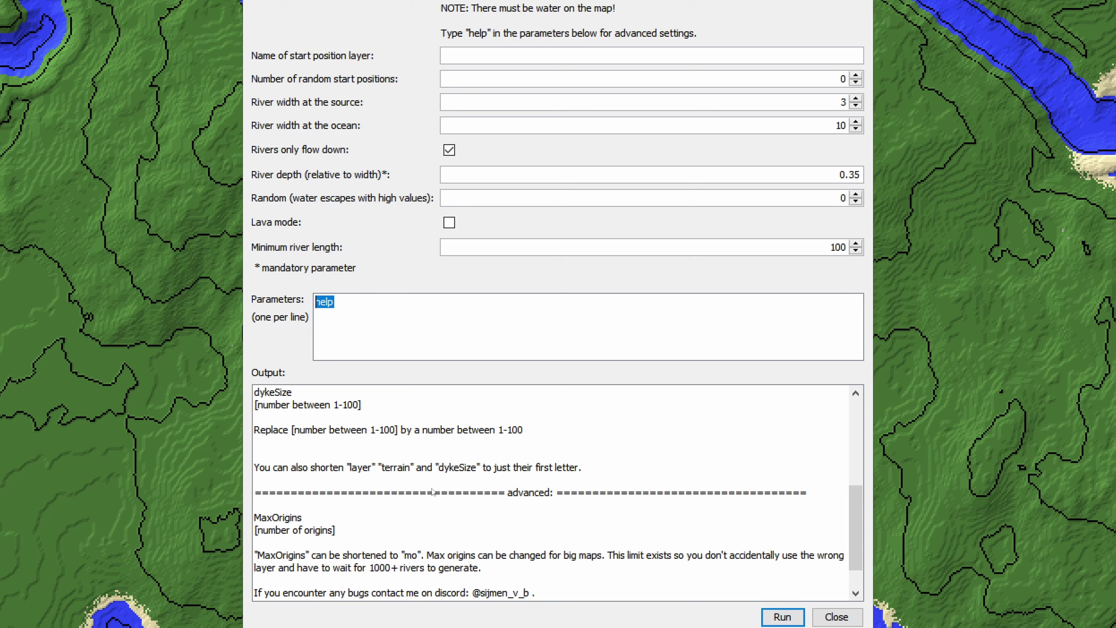
{"action": "left_click_drag", "start_coordinate": [326, 519], "coordinate": [254, 521]}
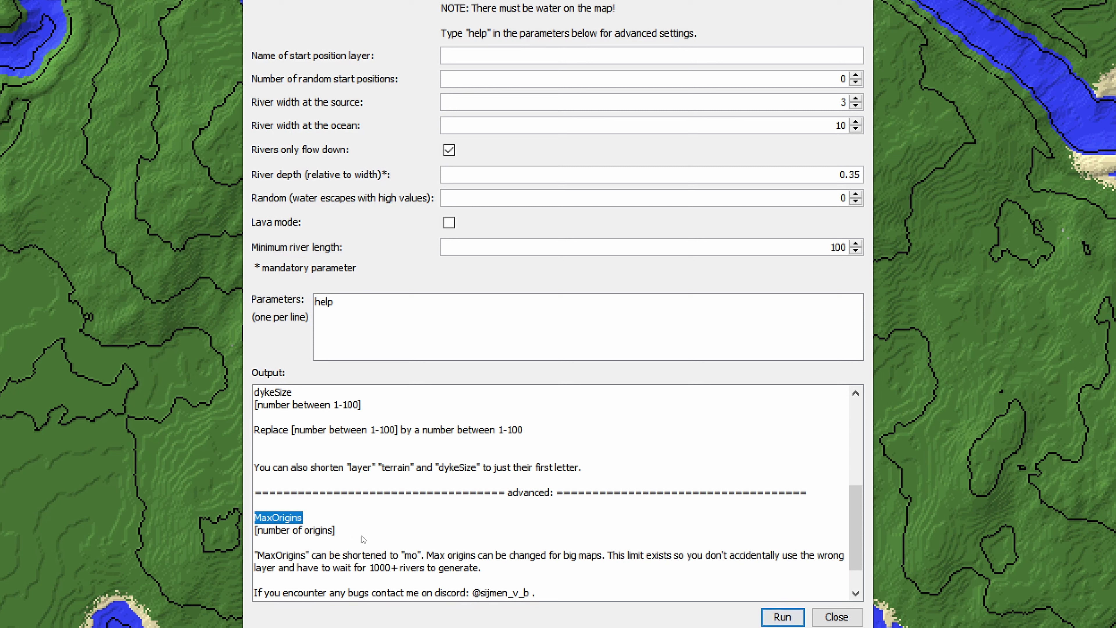
{"action": "left_click_drag", "start_coordinate": [337, 531], "coordinate": [260, 524]}
{"action": "left_click", "coordinate": [498, 58]}
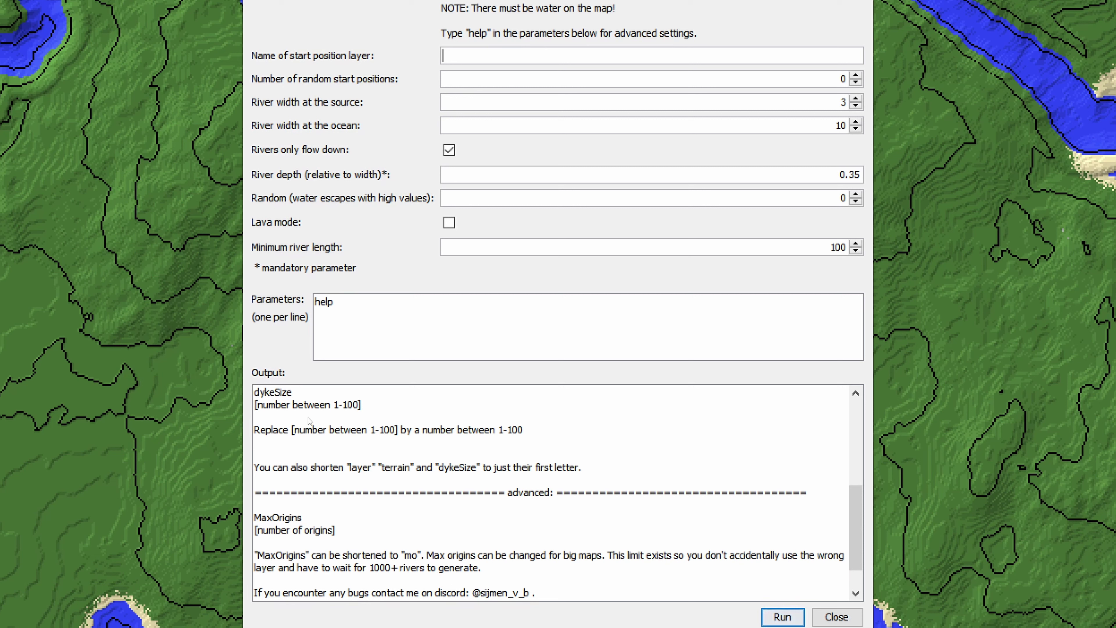
{"action": "left_click_drag", "start_coordinate": [318, 397], "coordinate": [252, 392]}
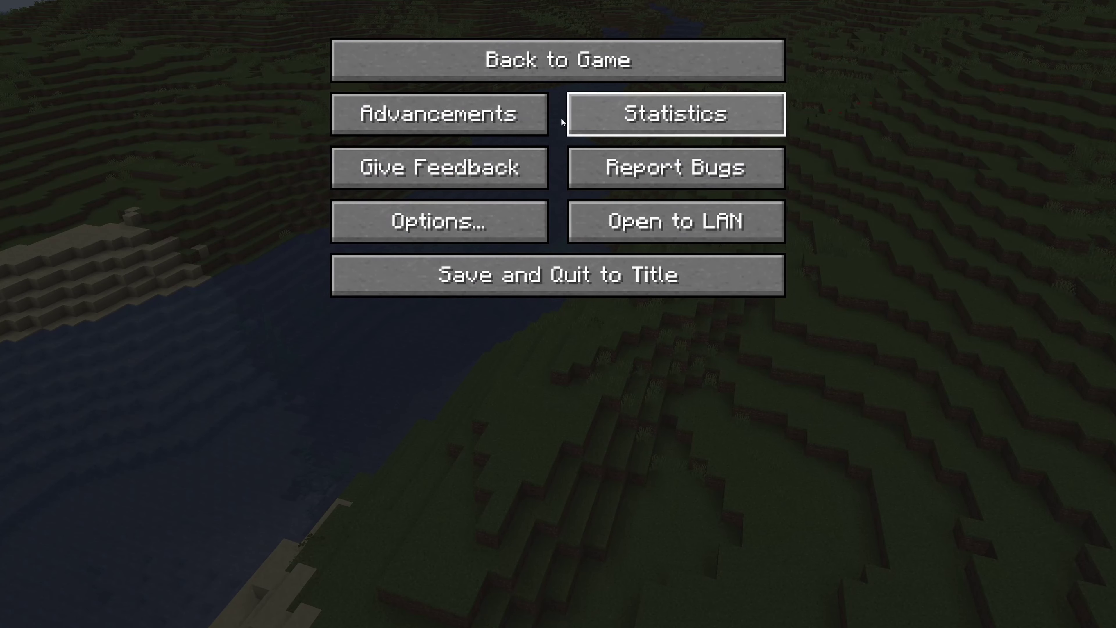
{"action": "key", "text": "Escape"}
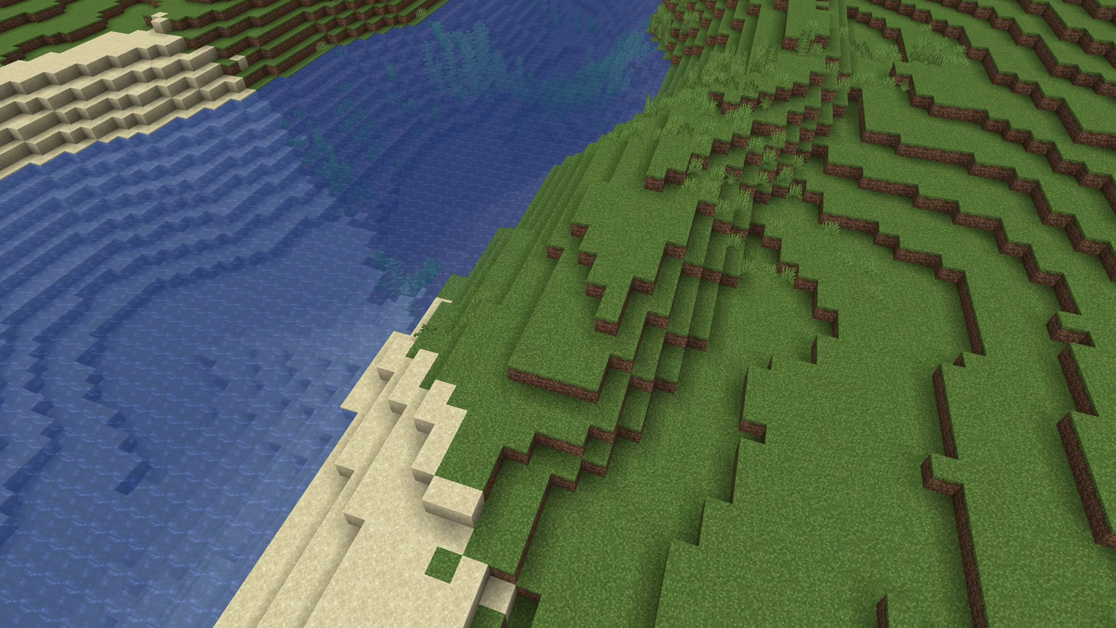
{"action": "key", "text": "shift"}
{"action": "key", "text": "d"}
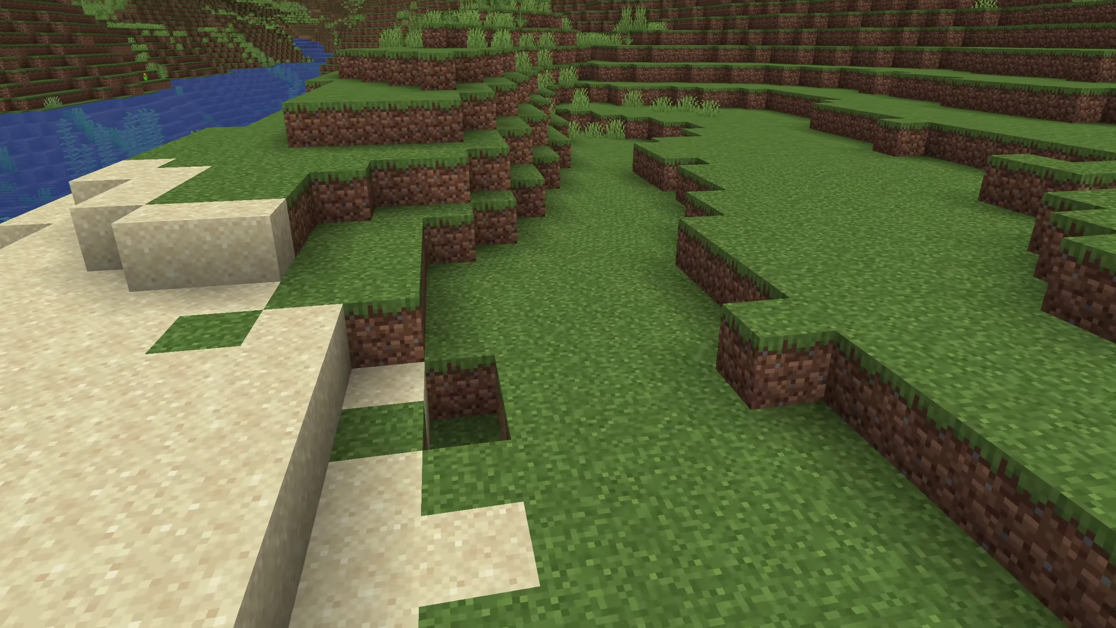
{"action": "key", "text": "a"}
{"action": "key", "text": "space"}
{"action": "key", "text": "d"}
{"action": "key", "text": "w"}
{"action": "key", "text": "w"}
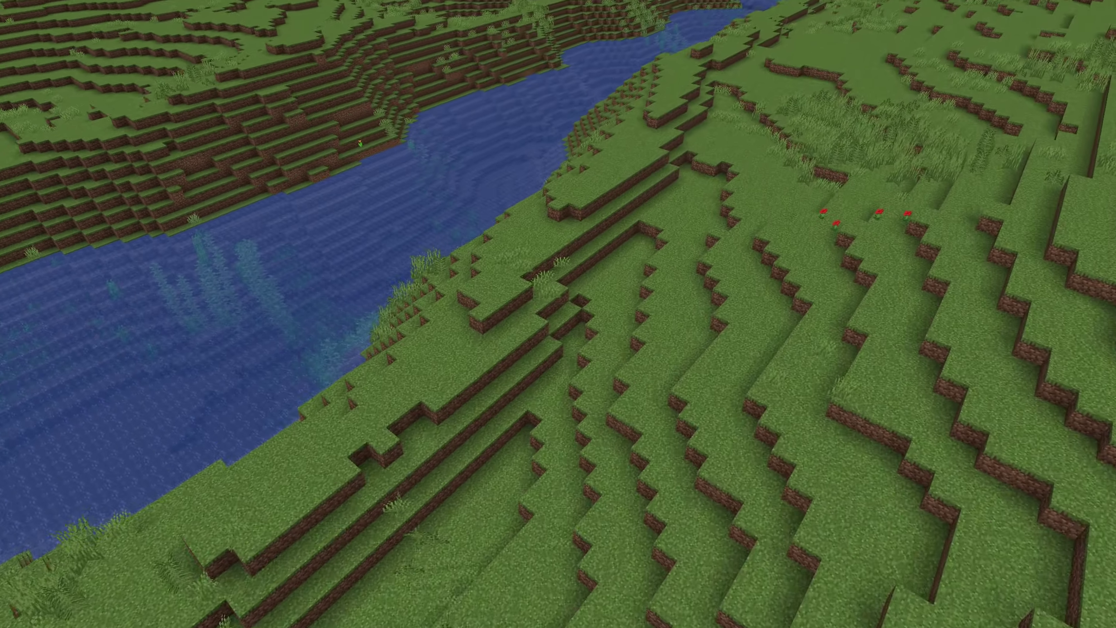
{"action": "key", "text": "w"}
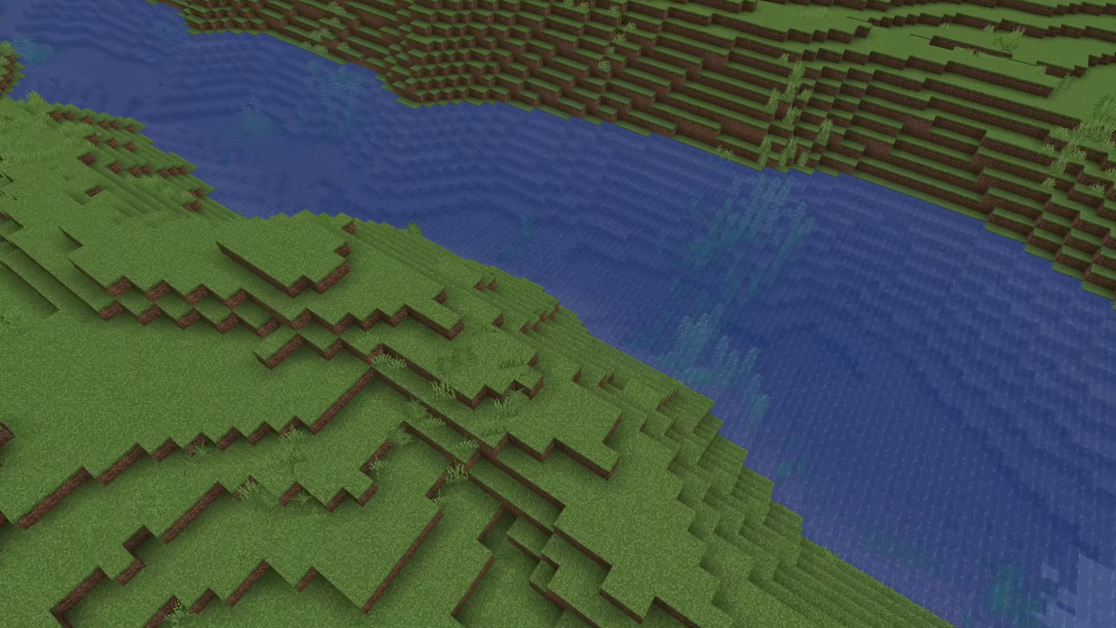
{"action": "key", "text": "w"}
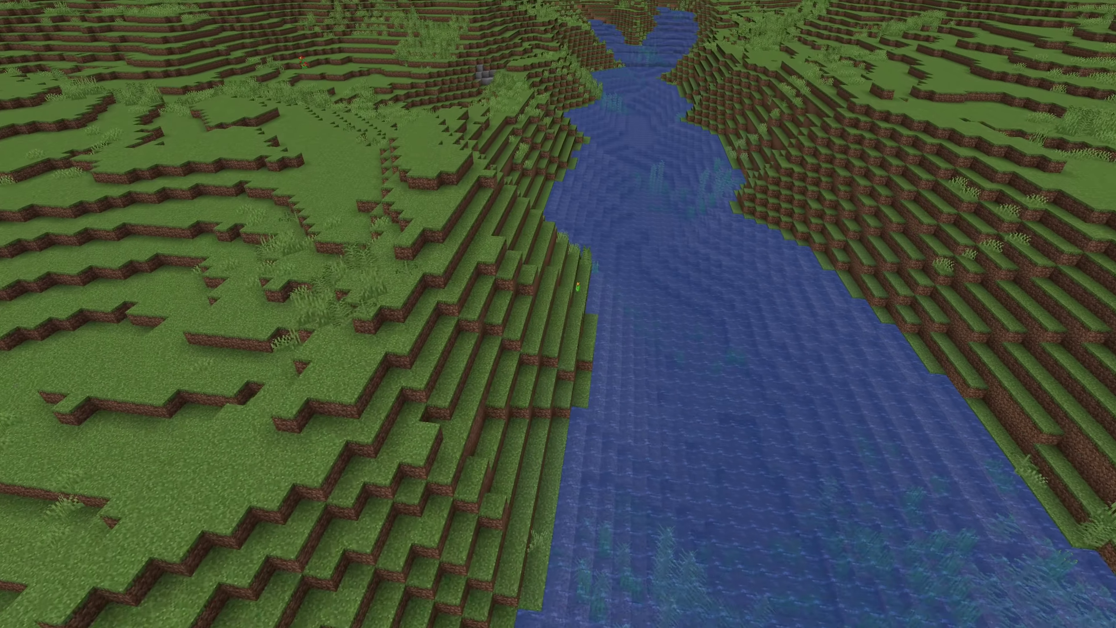
{"action": "key", "text": "w"}
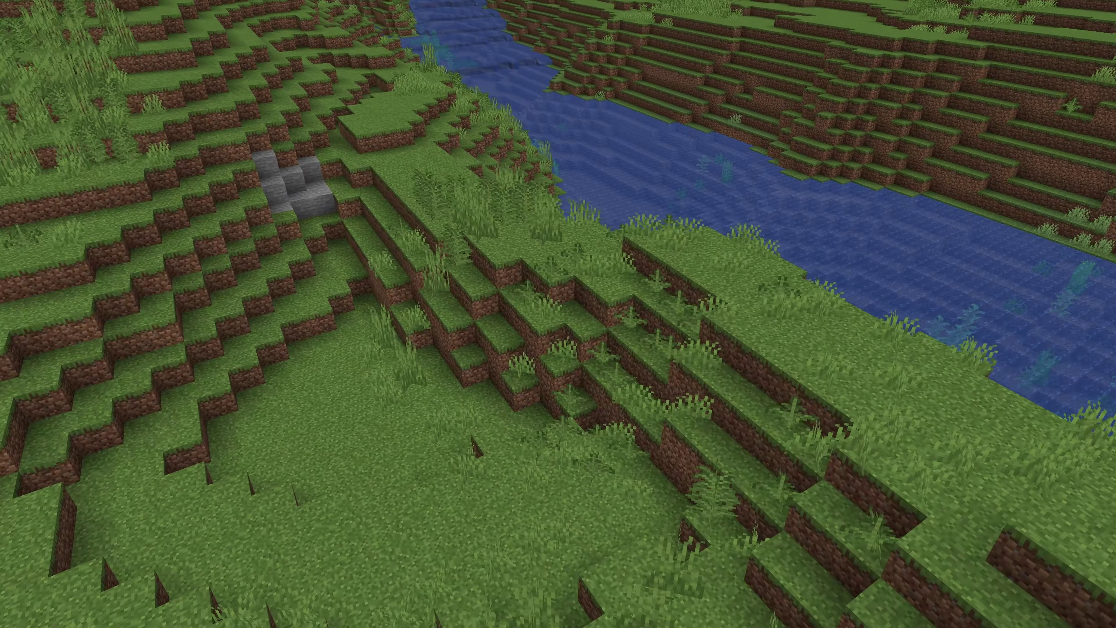
{"action": "key", "text": "w"}
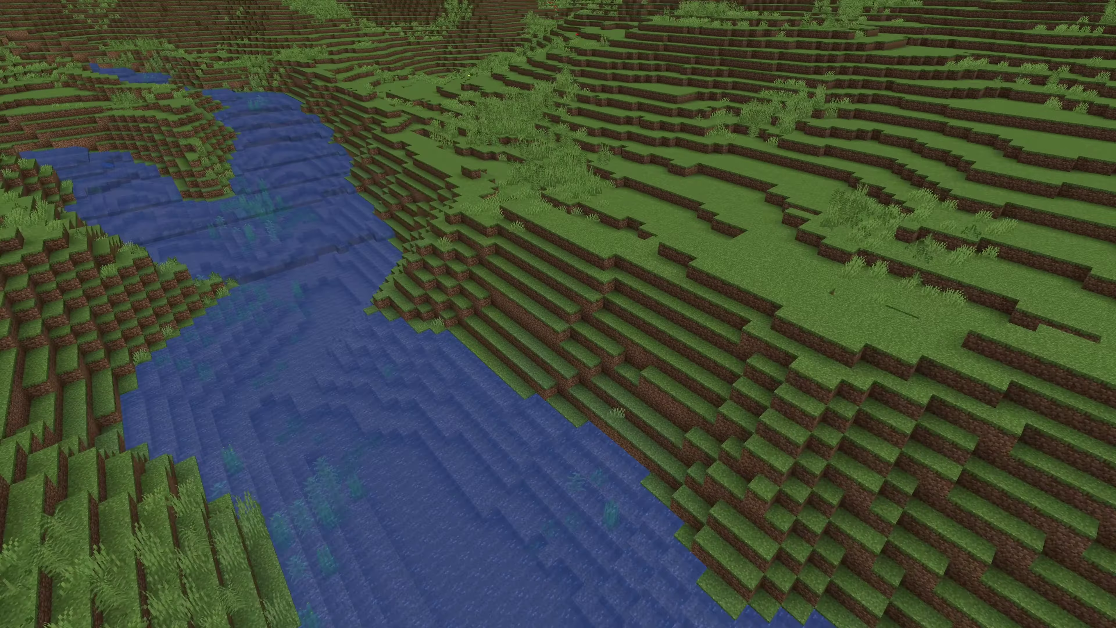